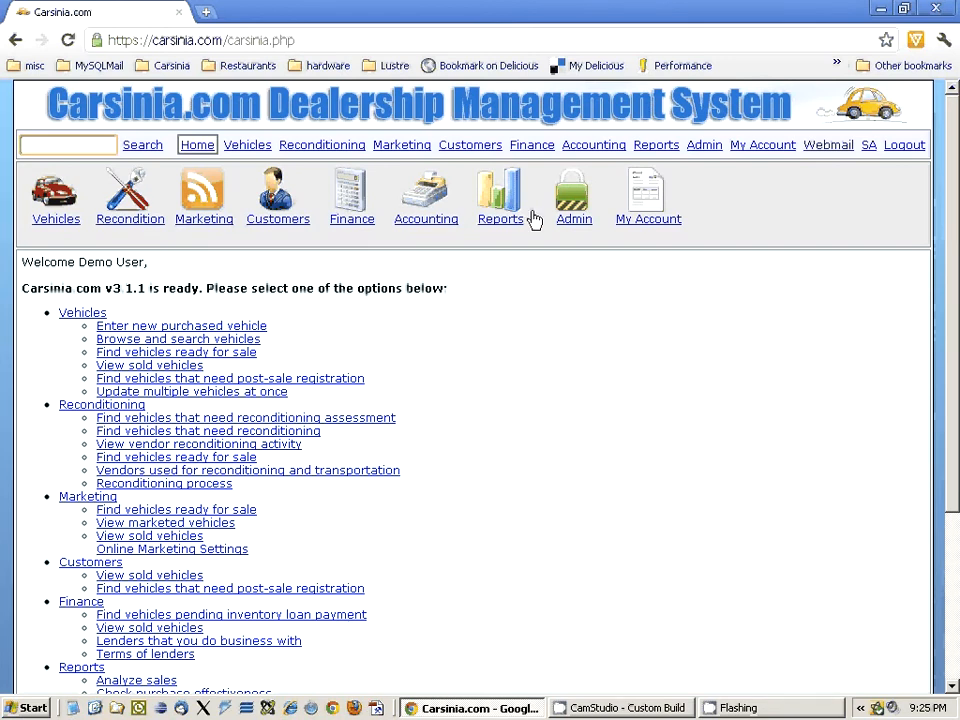
# - Open the lenders list in the Finance section and examine AFC's consumer loan and inventory loan settings
pyautogui.click(532, 151)
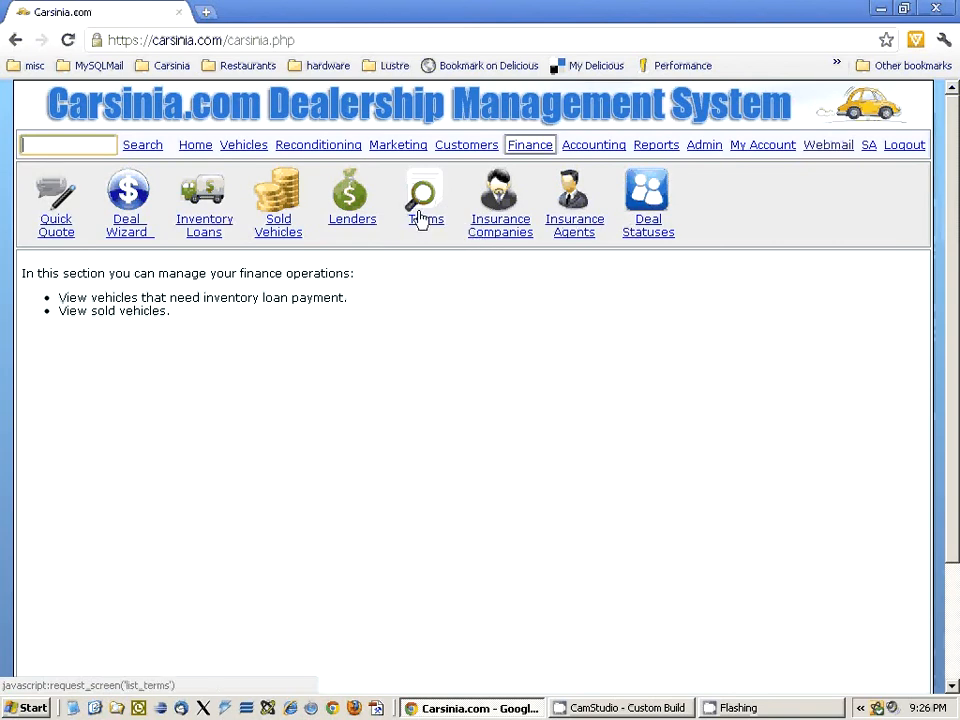
pyautogui.click(358, 214)
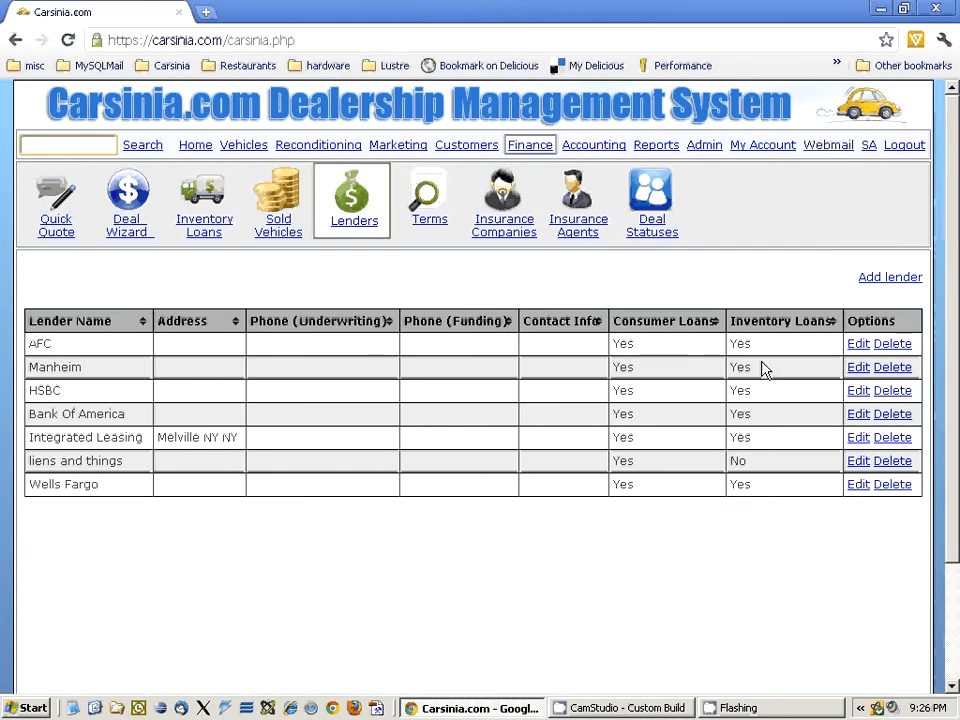
pyautogui.click(636, 343)
pyautogui.doubleClick(636, 346)
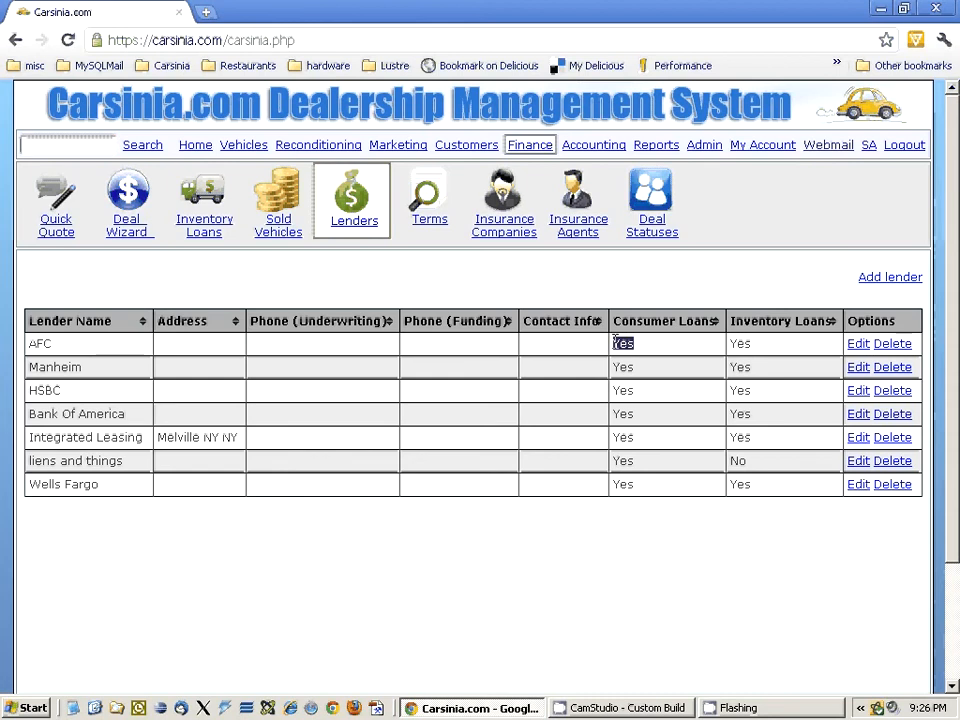
pyautogui.doubleClick(730, 343)
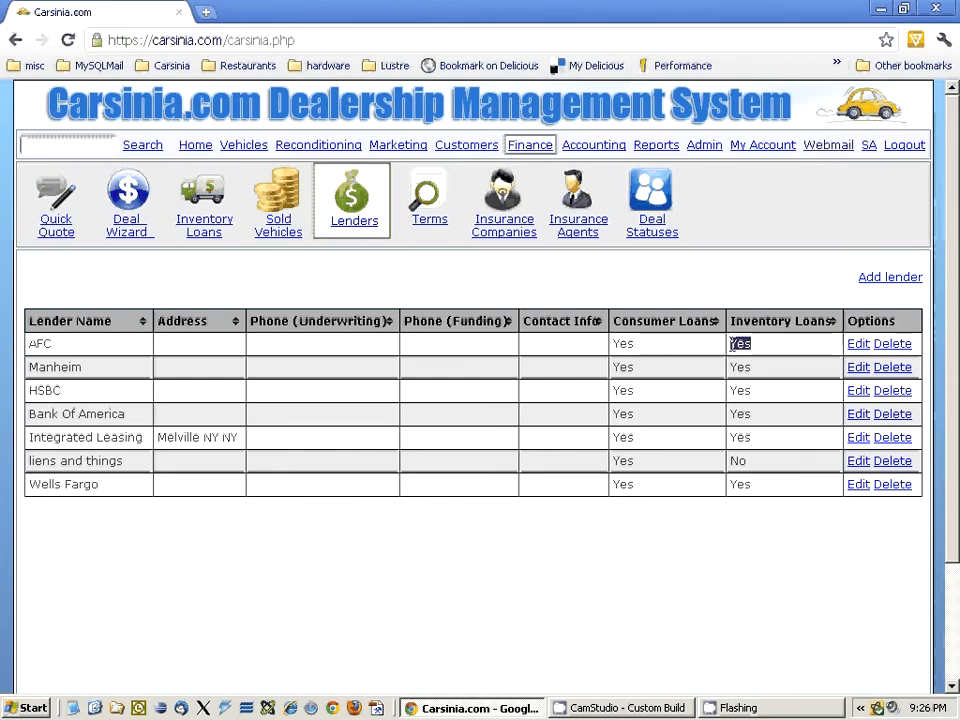
pyautogui.doubleClick(620, 343)
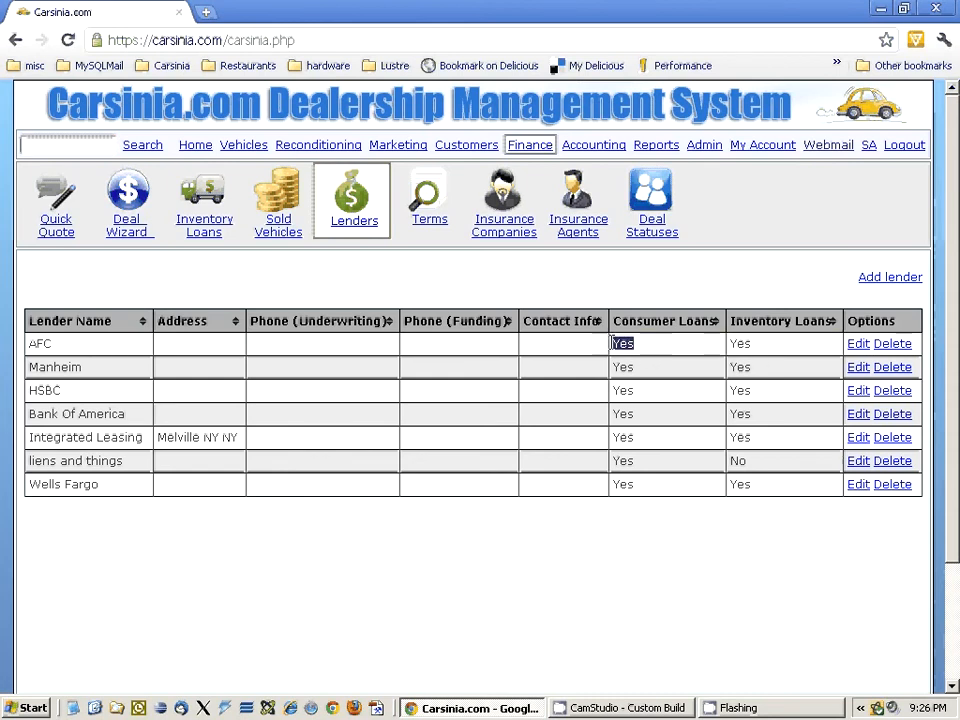
pyautogui.doubleClick(740, 344)
# - Start a new lender record named Test Lender, with the first payment set to 1 Month
pyautogui.click(860, 278)
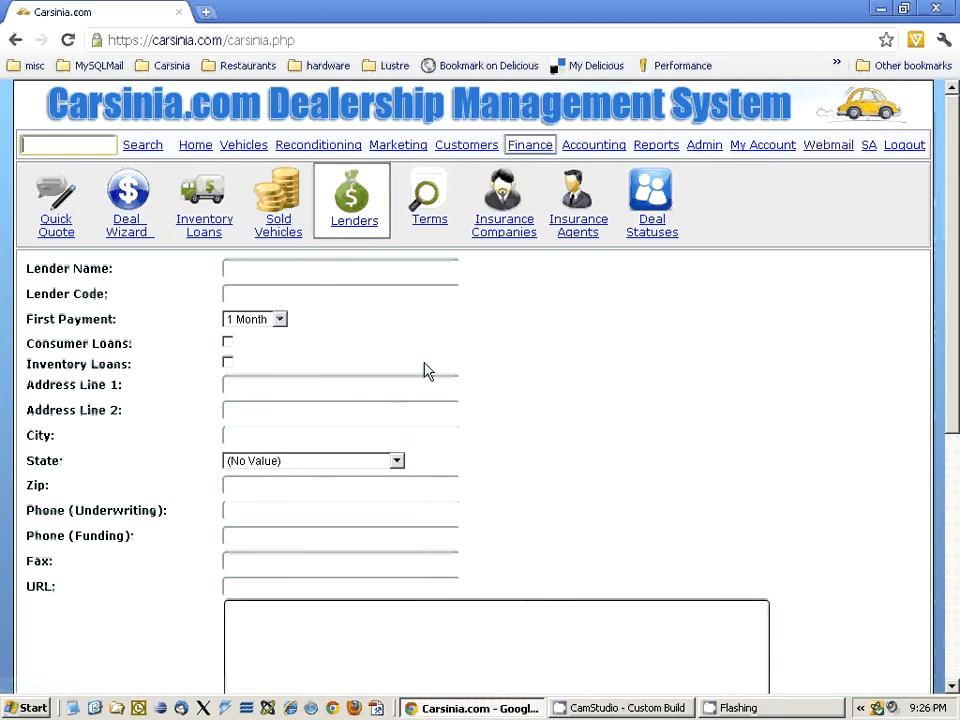
pyautogui.scroll(-5, 478, 379)
pyautogui.scroll(5, 124, 426)
pyautogui.click(285, 270)
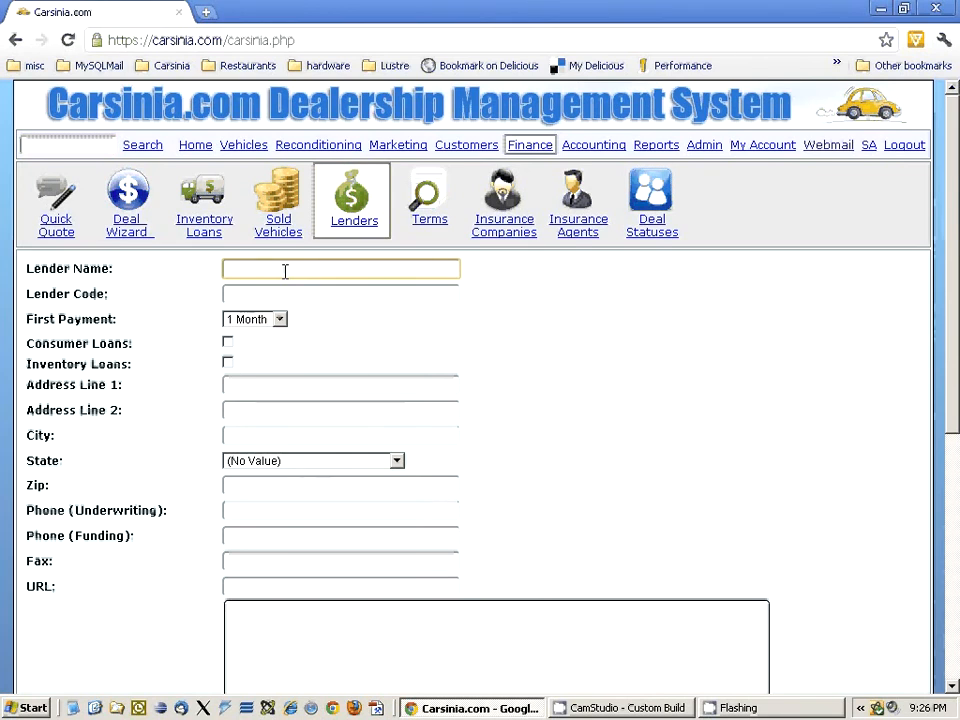
pyautogui.write('Test Lender')
pyautogui.click(278, 320)
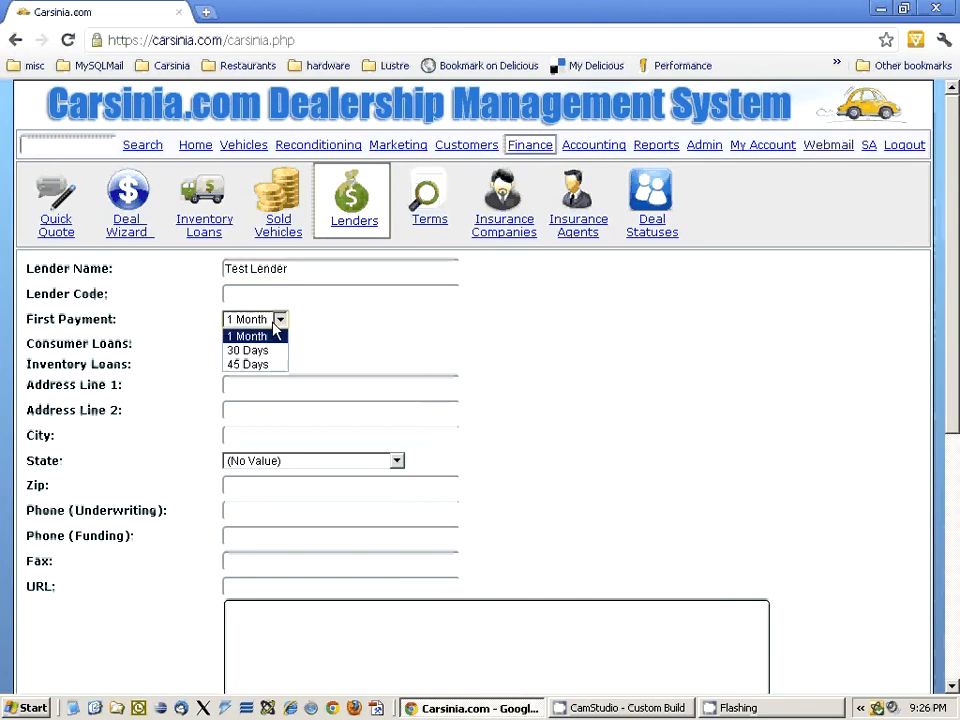
pyautogui.click(304, 319)
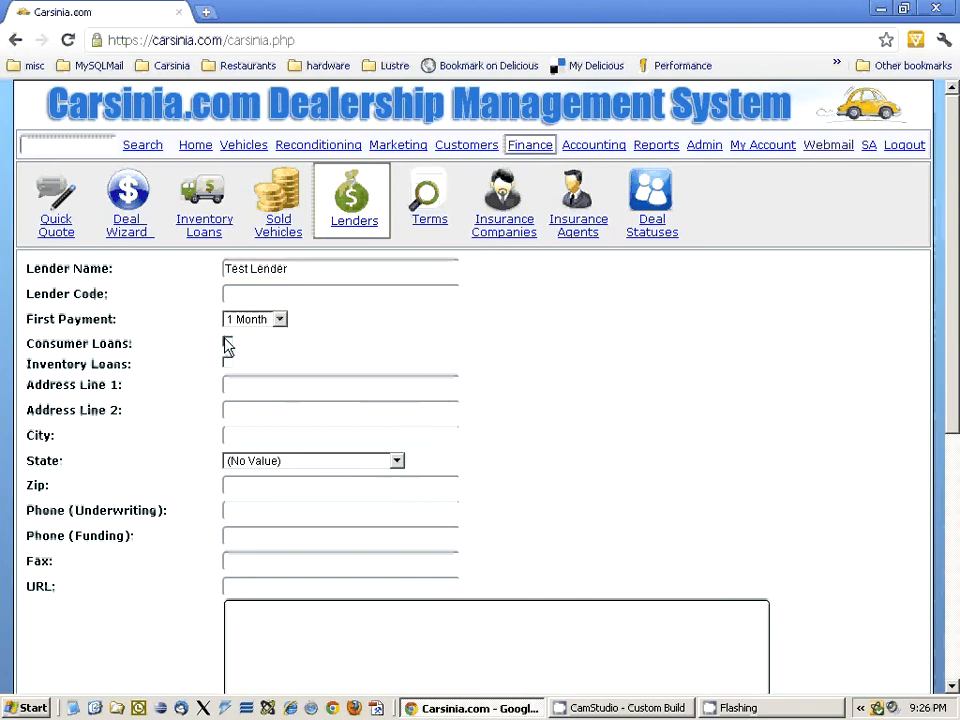
# - Enable only inventory loans for Test Lender and add the lender with all locations included
pyautogui.click(227, 344)
pyautogui.click(229, 364)
pyautogui.click(228, 342)
pyautogui.scroll(-4, 319, 368)
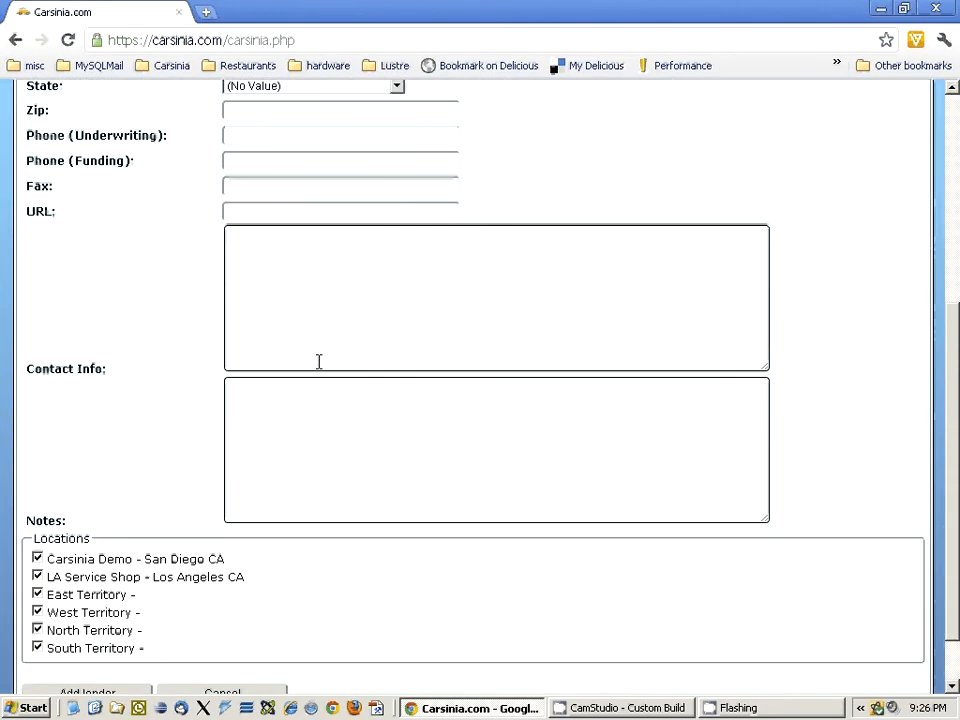
pyautogui.scroll(-1, 319, 361)
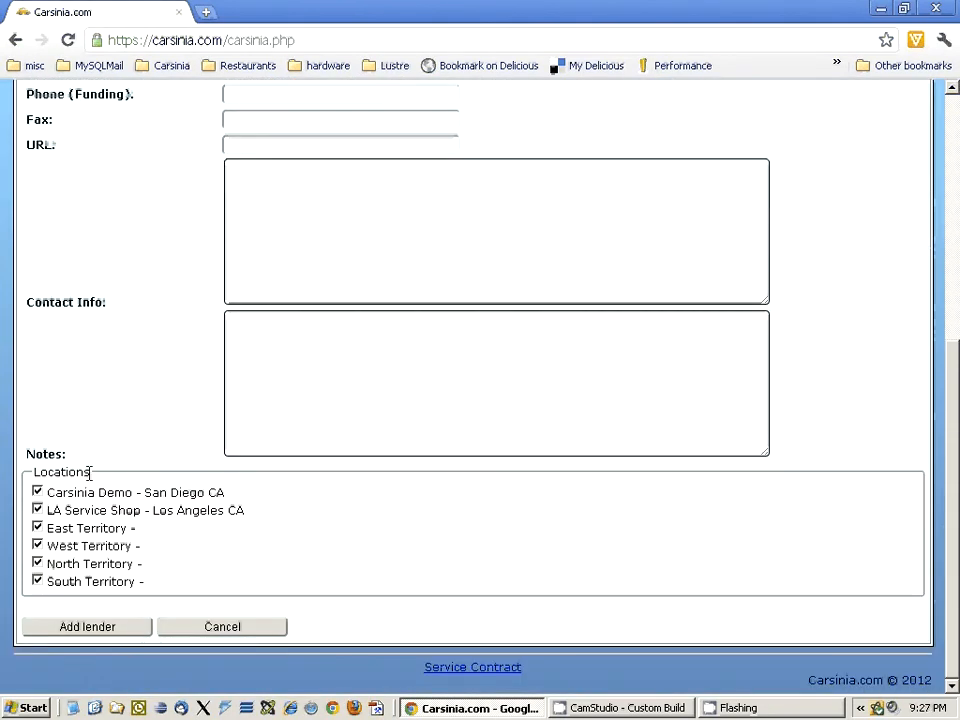
pyautogui.moveTo(89, 474); pyautogui.dragTo(32, 470)
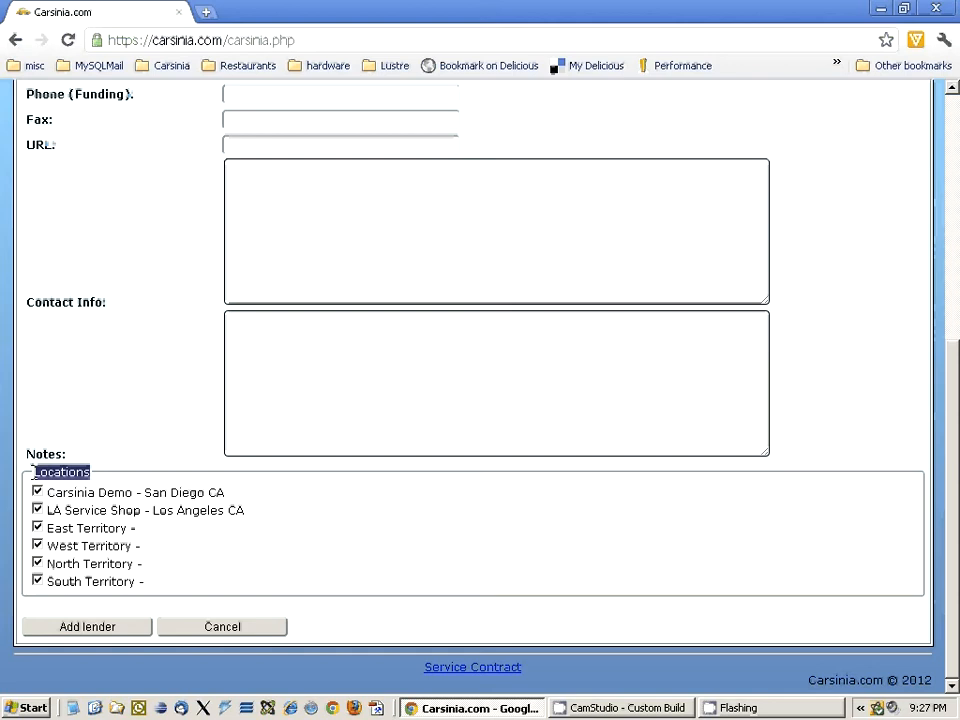
pyautogui.click(118, 627)
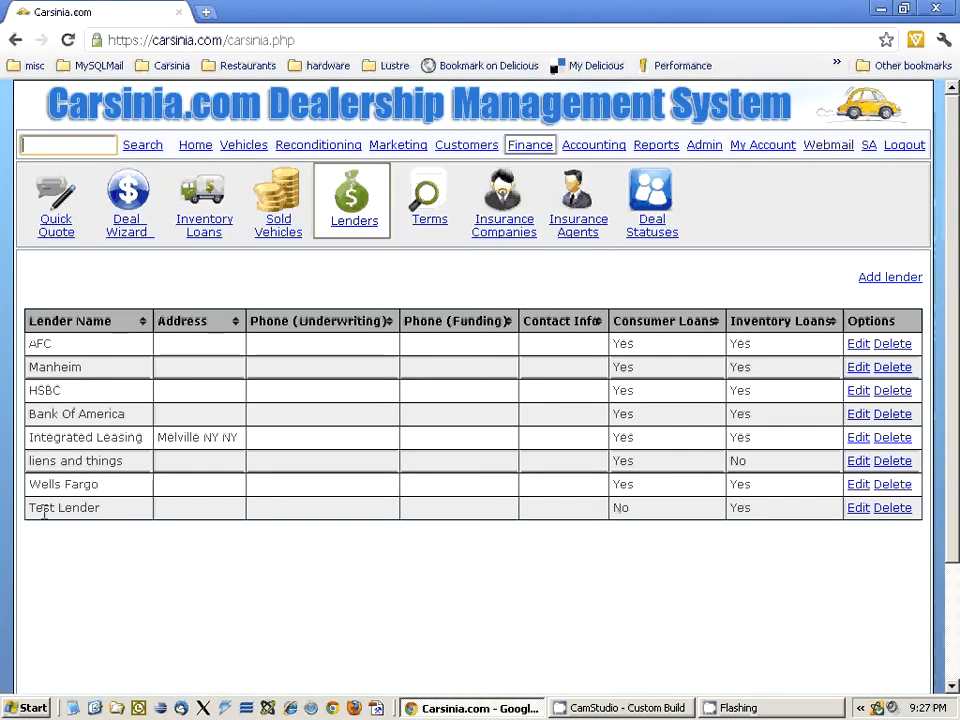
pyautogui.moveTo(120, 510); pyautogui.dragTo(28, 508)
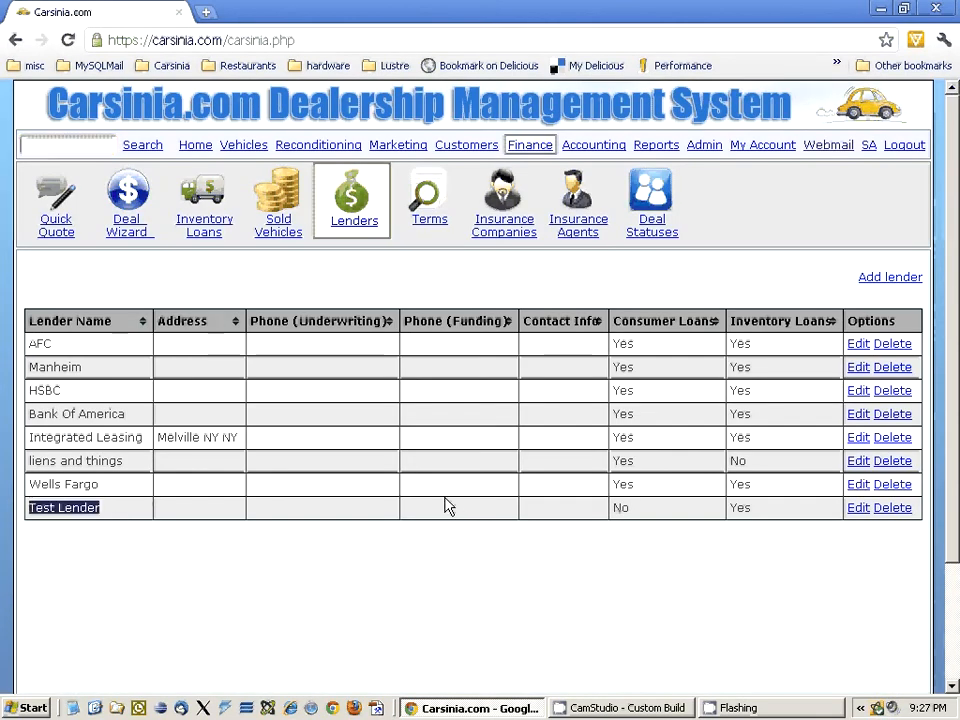
# - Start a new entry in the Finance section's loan terms and name it Good Plan
pyautogui.click(443, 222)
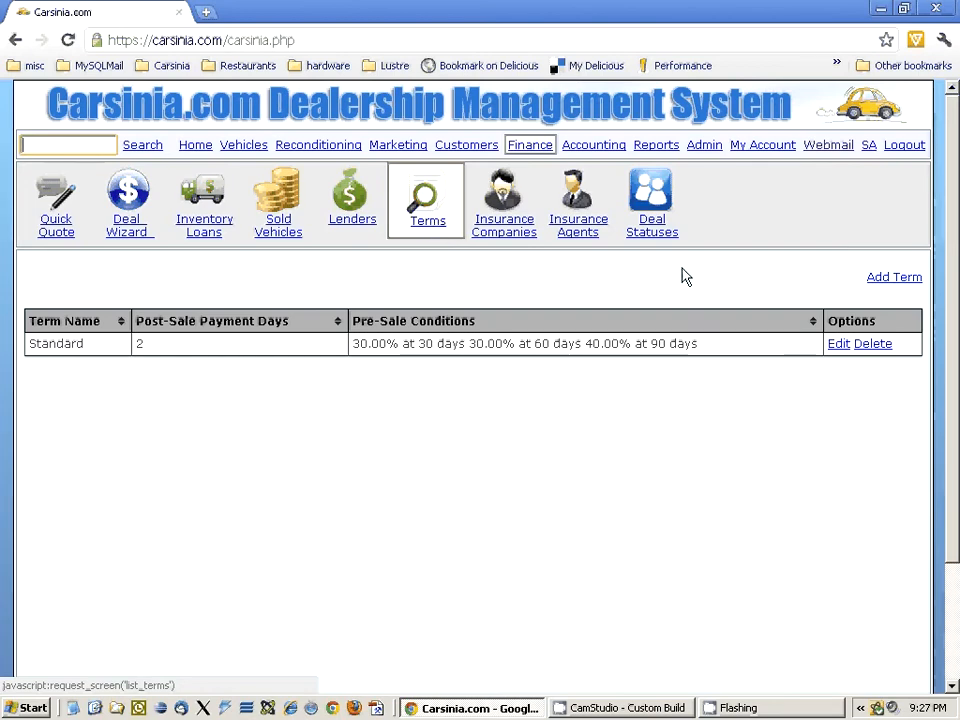
pyautogui.click(886, 285)
pyautogui.click(300, 268)
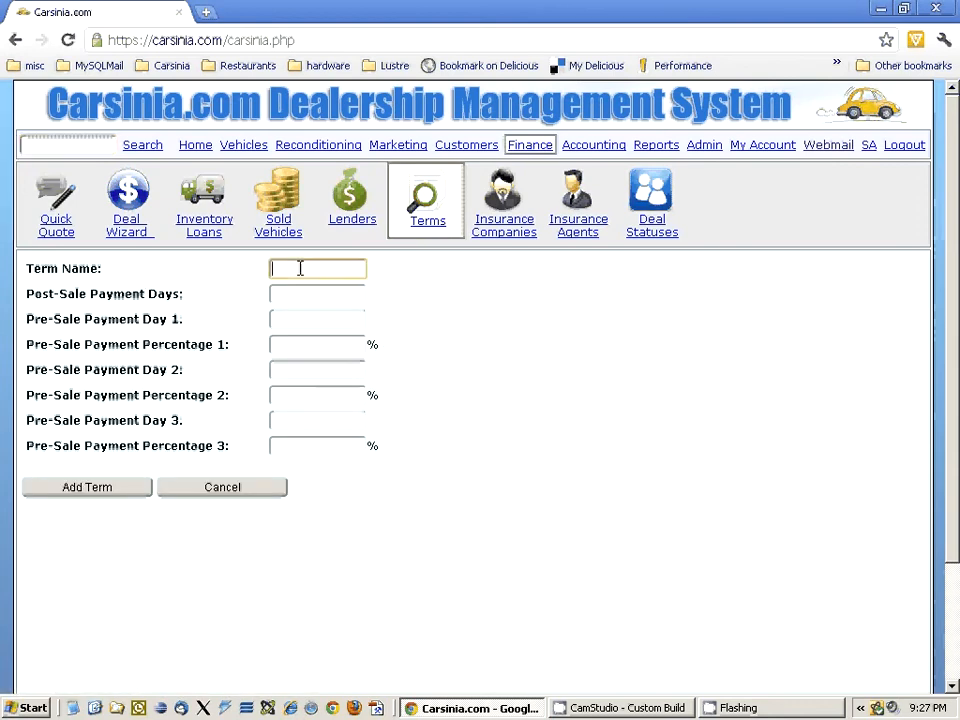
pyautogui.click(30, 325)
pyautogui.moveTo(30, 325); pyautogui.dragTo(483, 456)
pyautogui.click(483, 456)
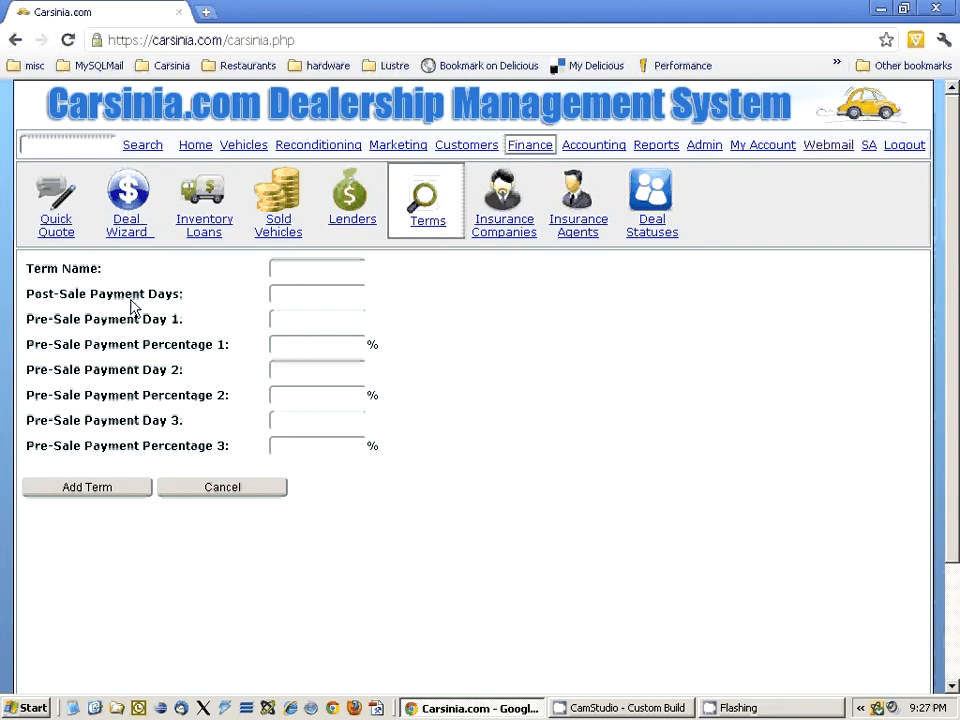
pyautogui.click(313, 265)
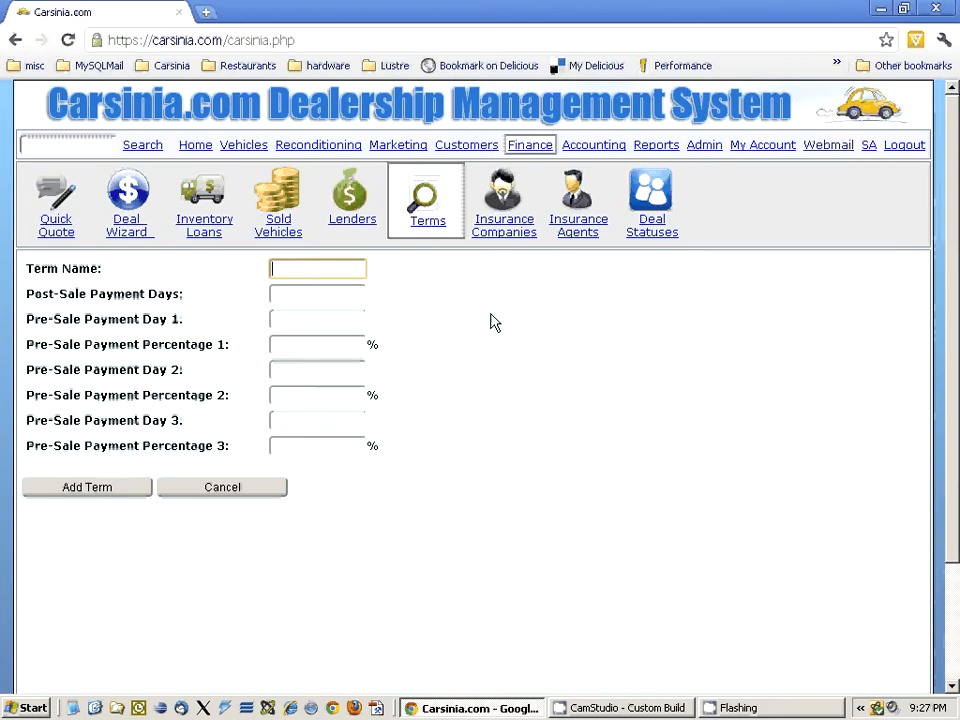
pyautogui.write('Good Plan')
# - Set the Good Plan term's post-sale payment days to 2
pyautogui.moveTo(188, 294); pyautogui.dragTo(26, 294)
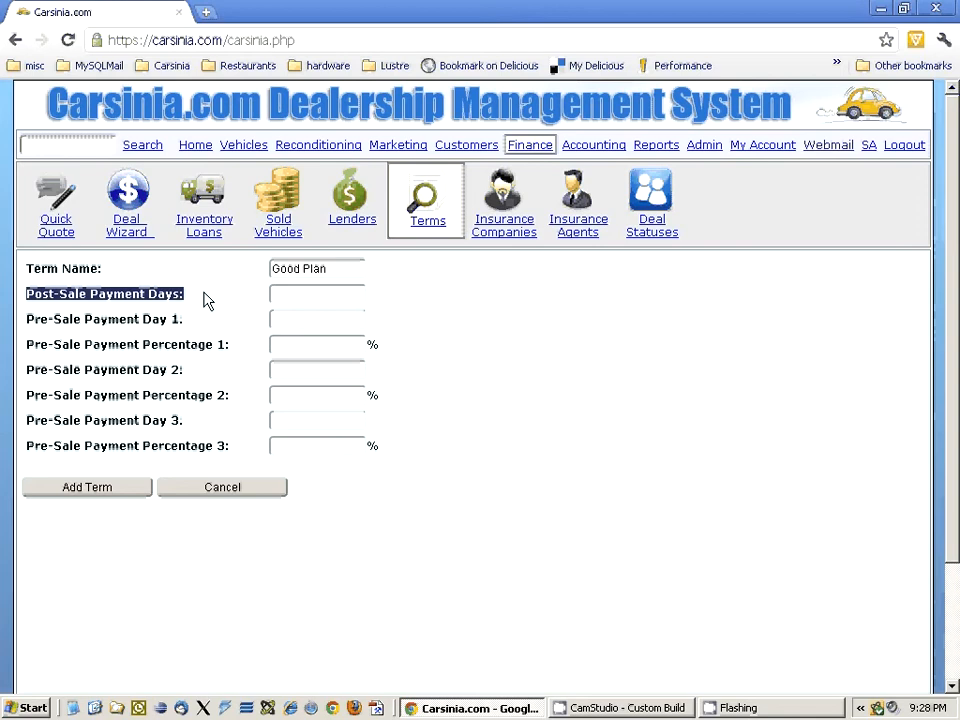
pyautogui.click(306, 289)
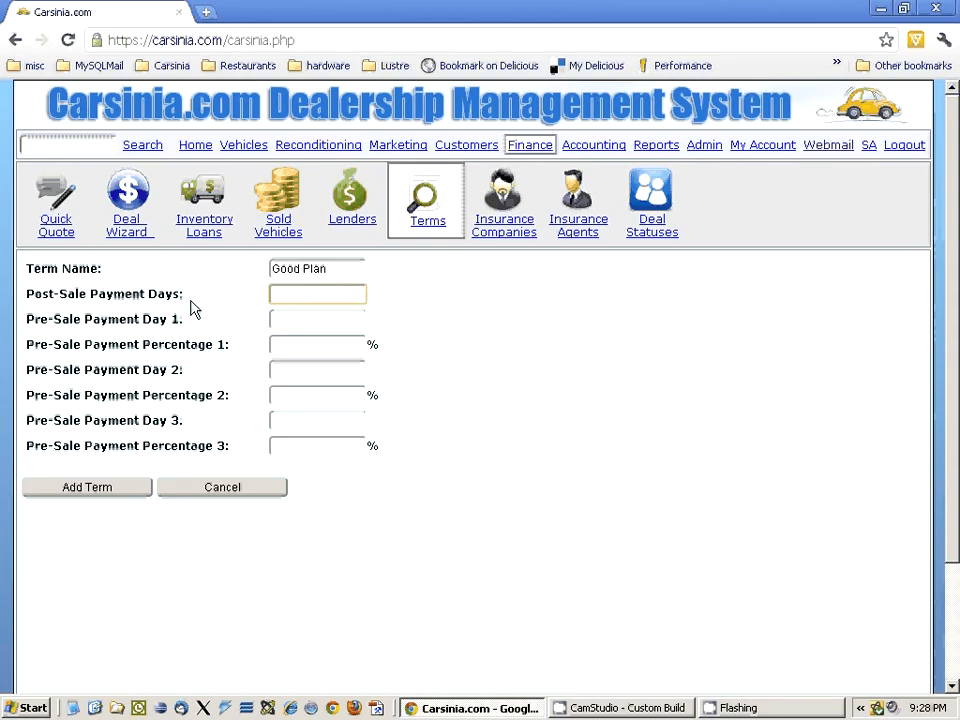
pyautogui.write('2')
# - Set the first pre-sale payment to day 30 with a percentage of 50.00
pyautogui.click(298, 318)
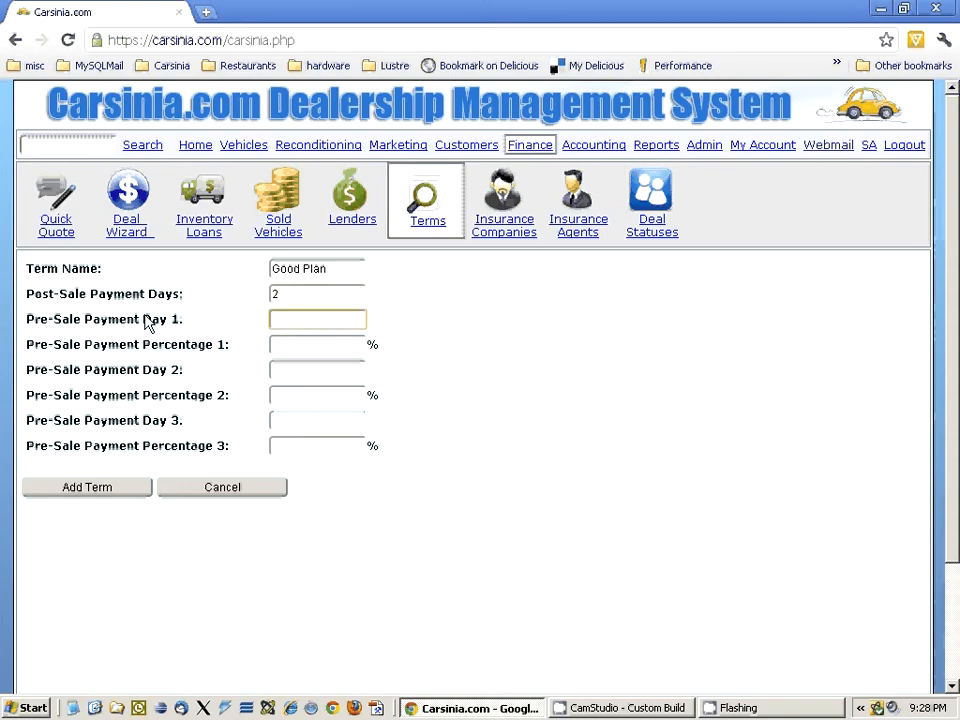
pyautogui.moveTo(190, 319); pyautogui.dragTo(22, 318)
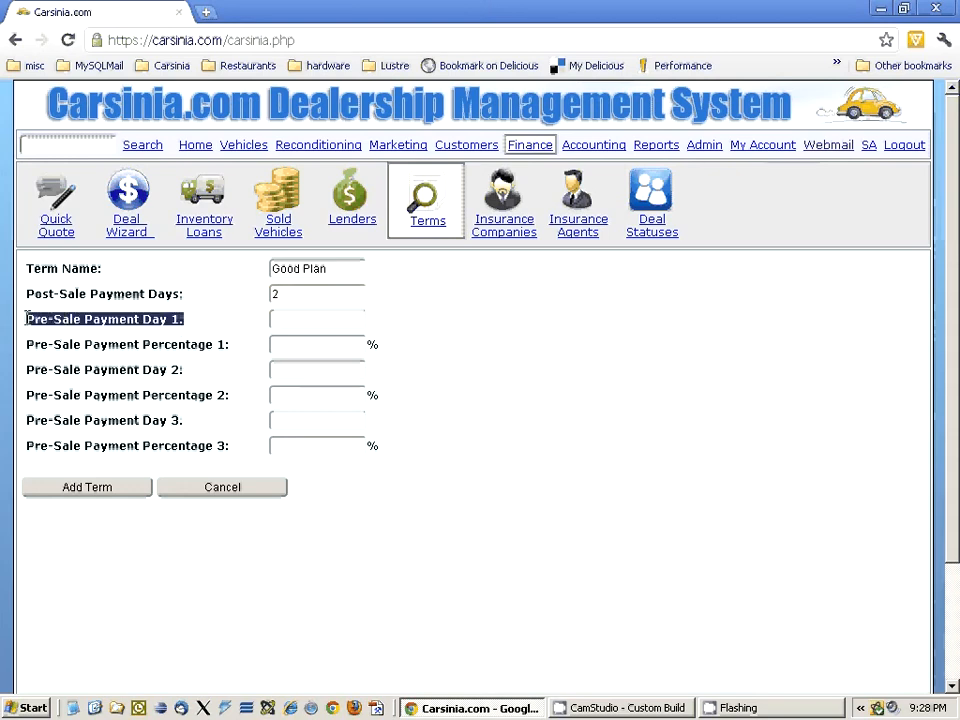
pyautogui.click(358, 322)
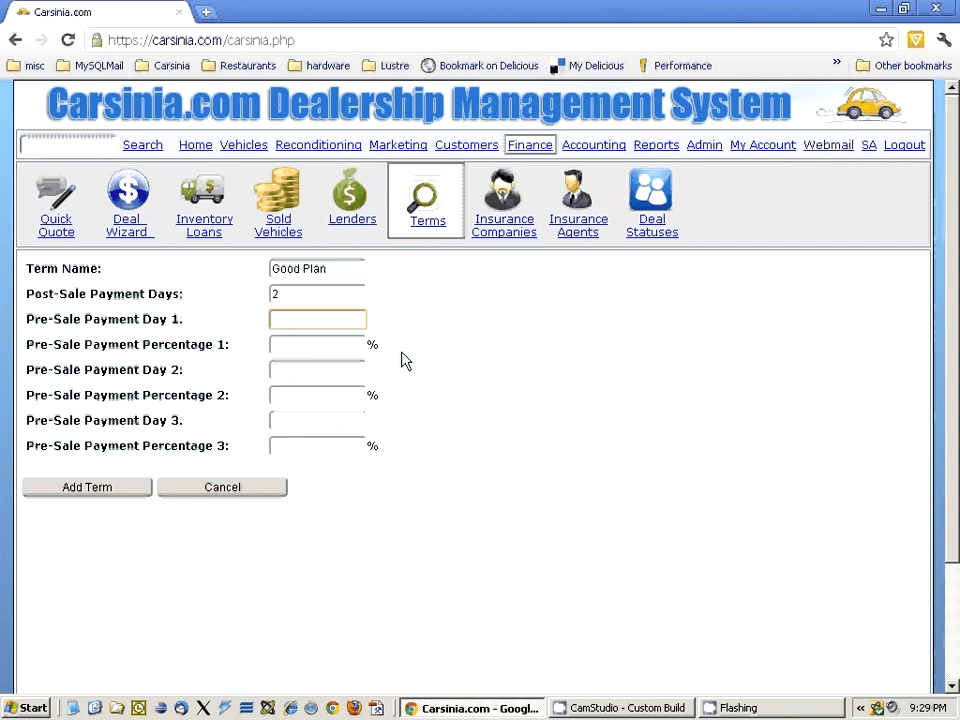
pyautogui.write('30')
pyautogui.press('Tab')
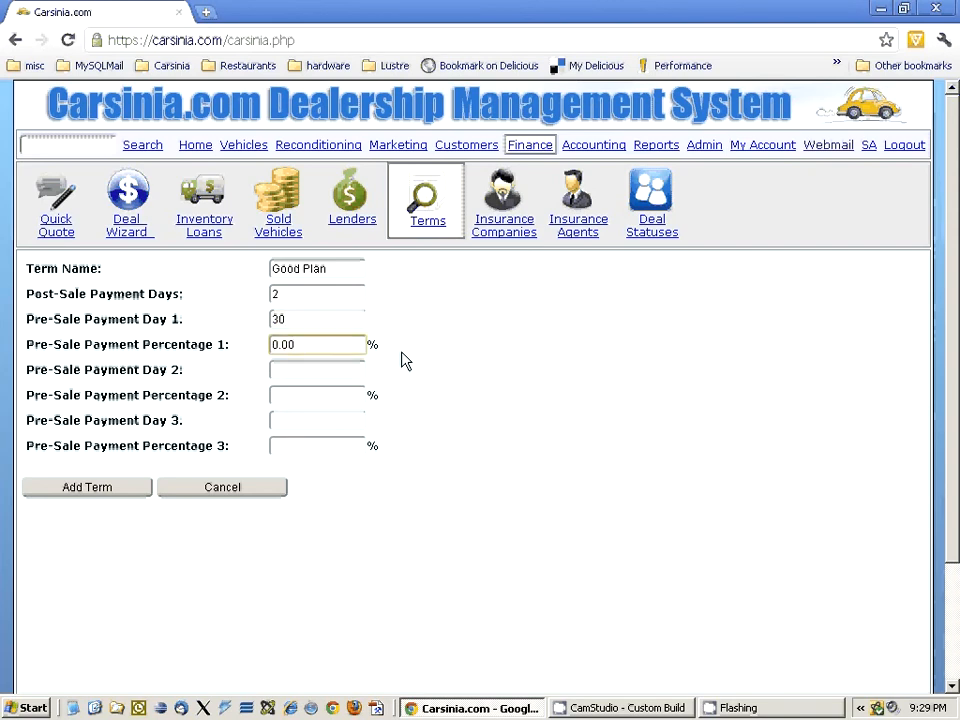
pyautogui.write('50.00')
# - Set the second pre-sale payment to day 60 with a percentage of 50.00 and add the term
pyautogui.click(320, 373)
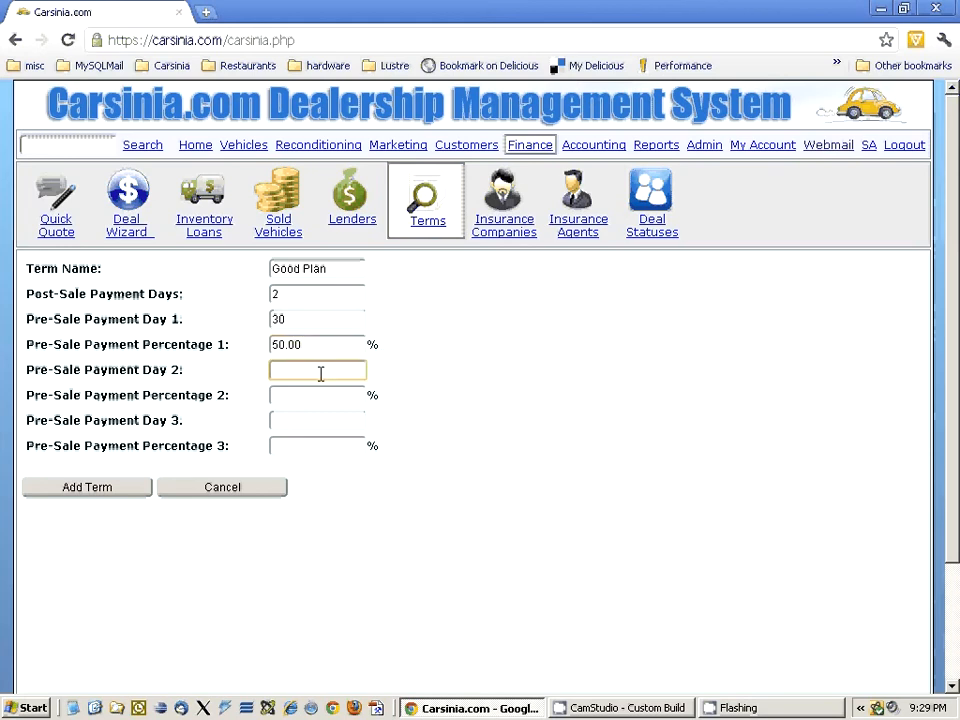
pyautogui.write('60')
pyautogui.press('Tab')
pyautogui.write('5')
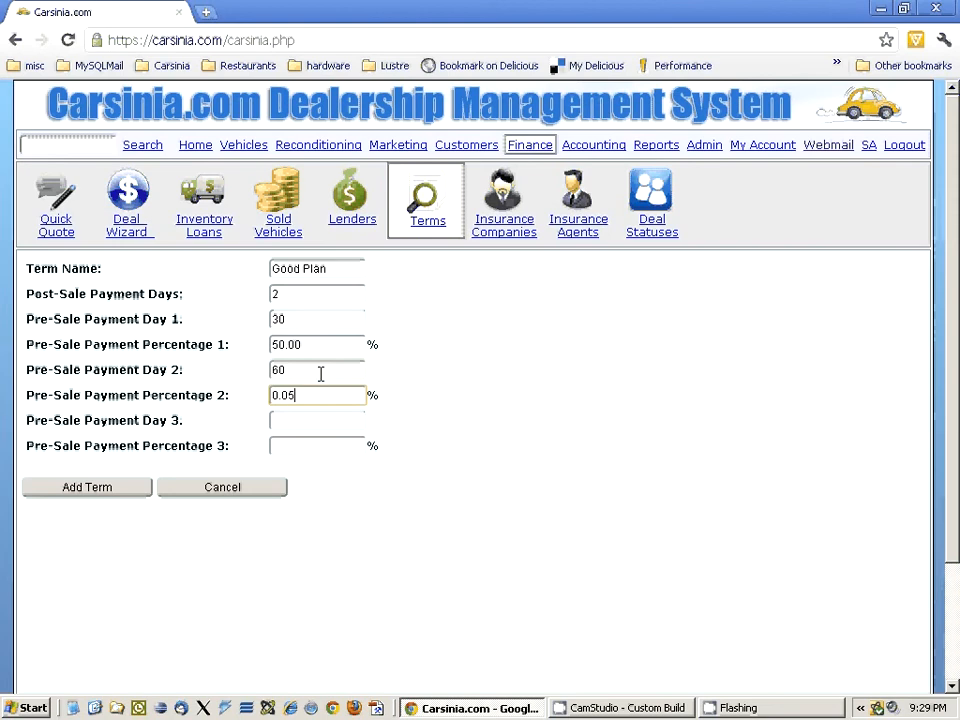
pyautogui.write('0.00')
pyautogui.click(101, 490)
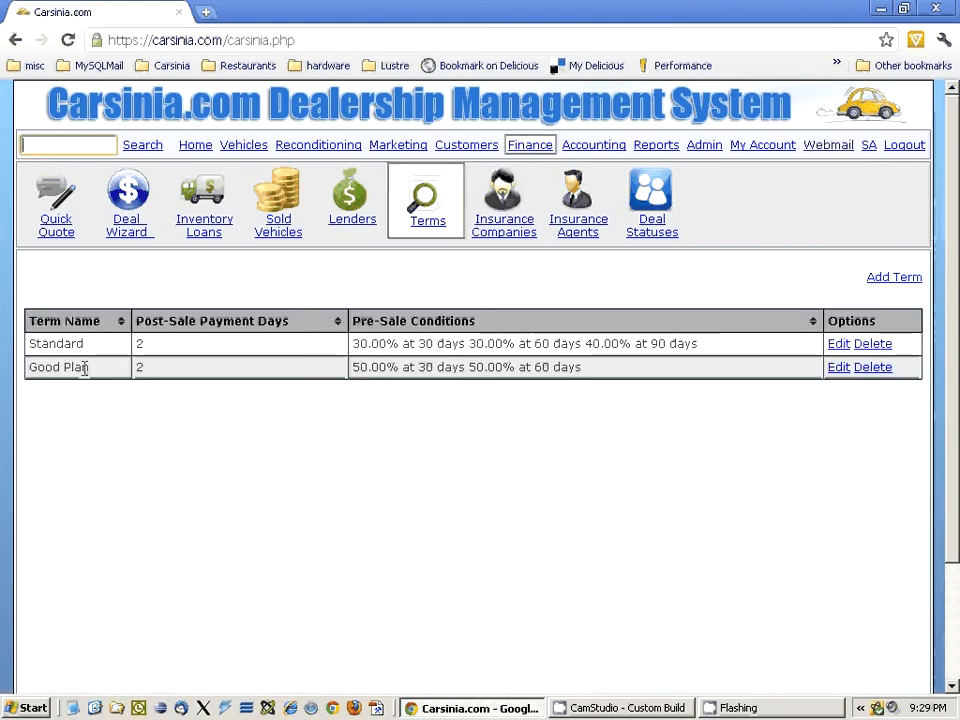
pyautogui.moveTo(89, 367); pyautogui.dragTo(30, 366)
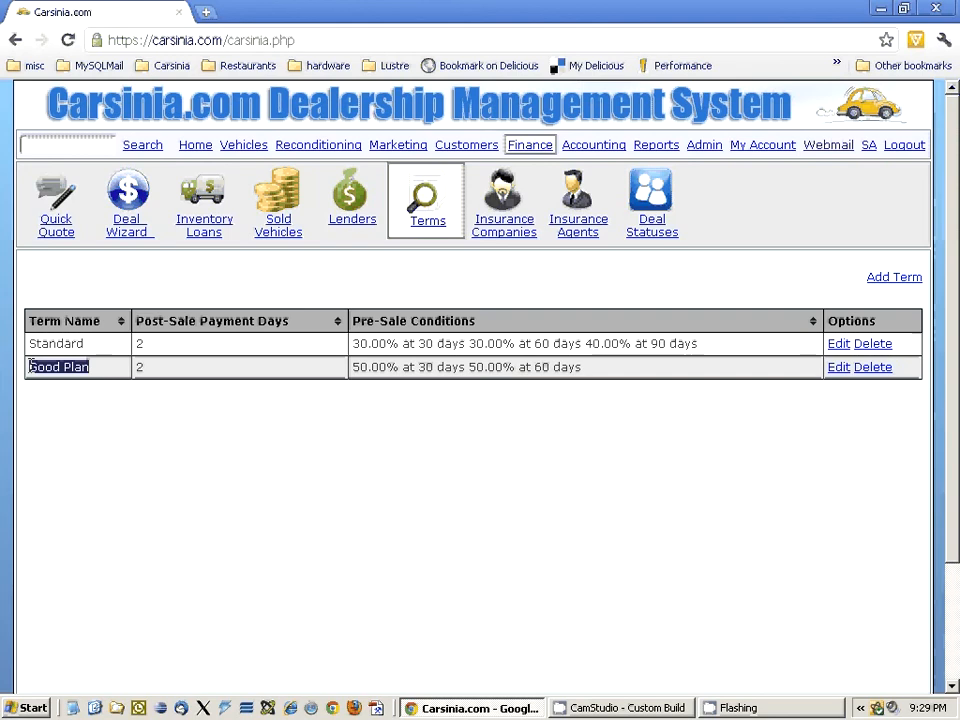
# - Start a new vehicle record in the Vehicles section and fill in its VIN
pyautogui.click(247, 147)
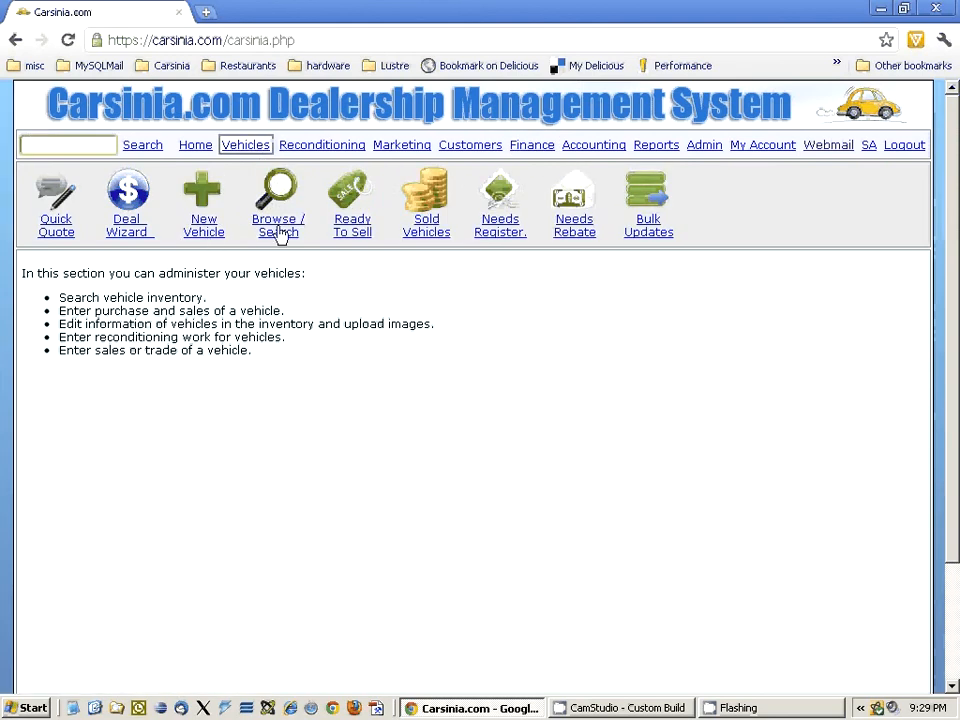
pyautogui.click(279, 233)
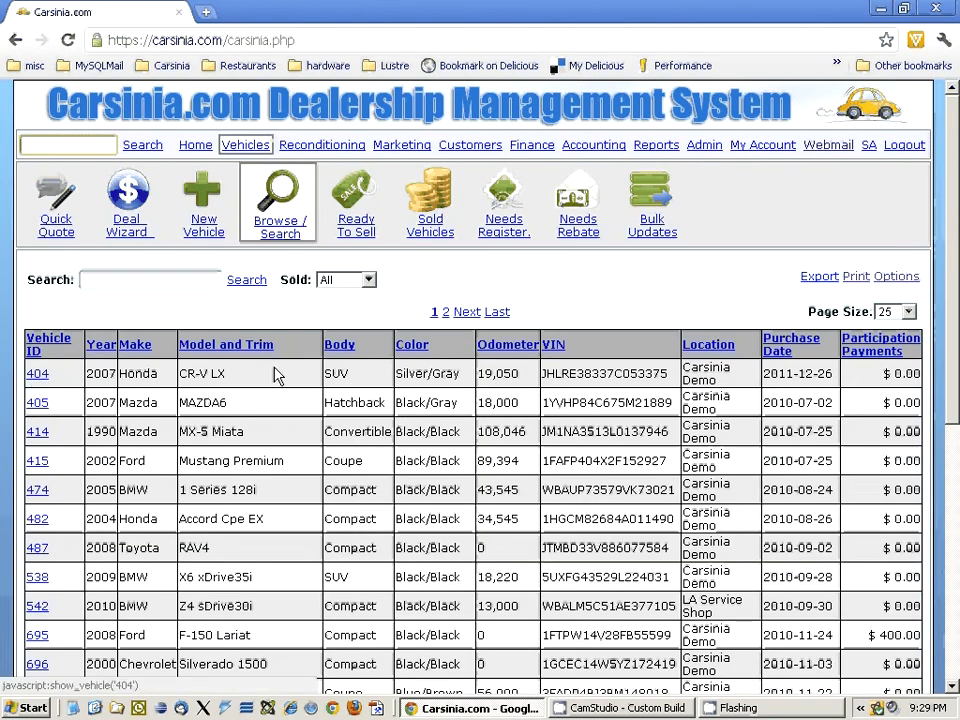
pyautogui.click(195, 233)
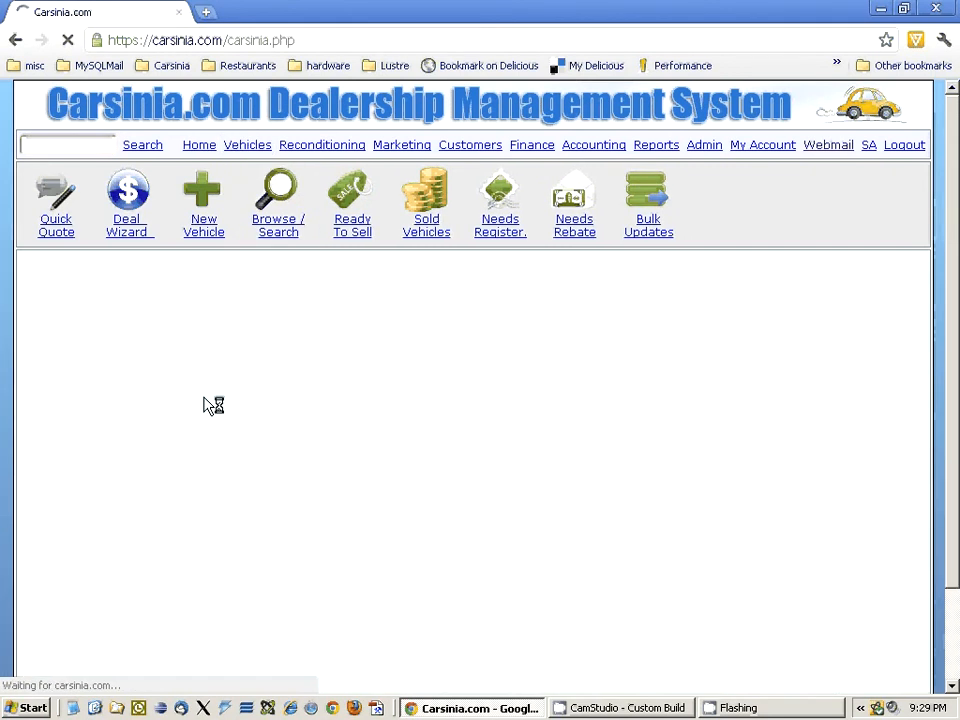
pyautogui.scroll(-1, 206, 403)
pyautogui.click(351, 270)
pyautogui.write('039')
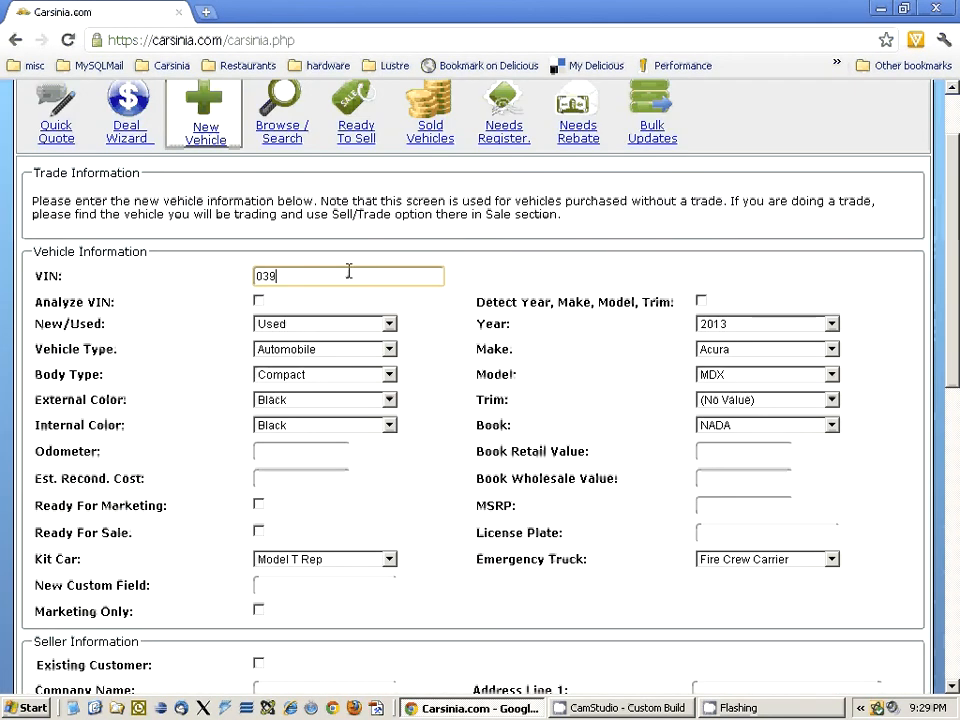
pyautogui.write('843098439843984398')
# - Mark the seller as an existing customer and choose the first customer in the list
pyautogui.scroll(-4, 420, 372)
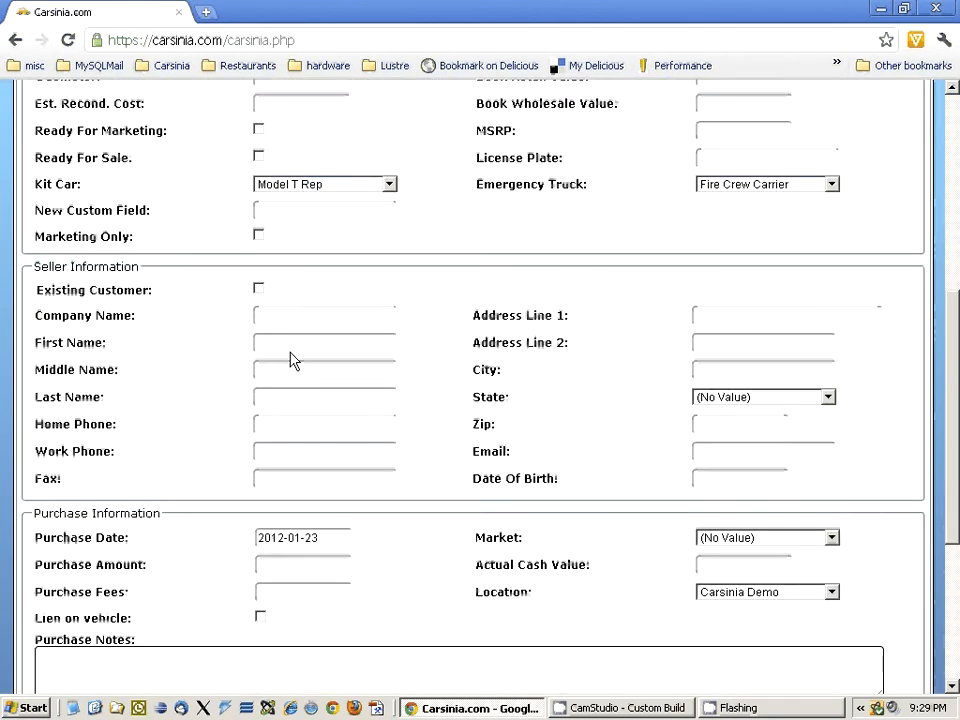
pyautogui.click(258, 292)
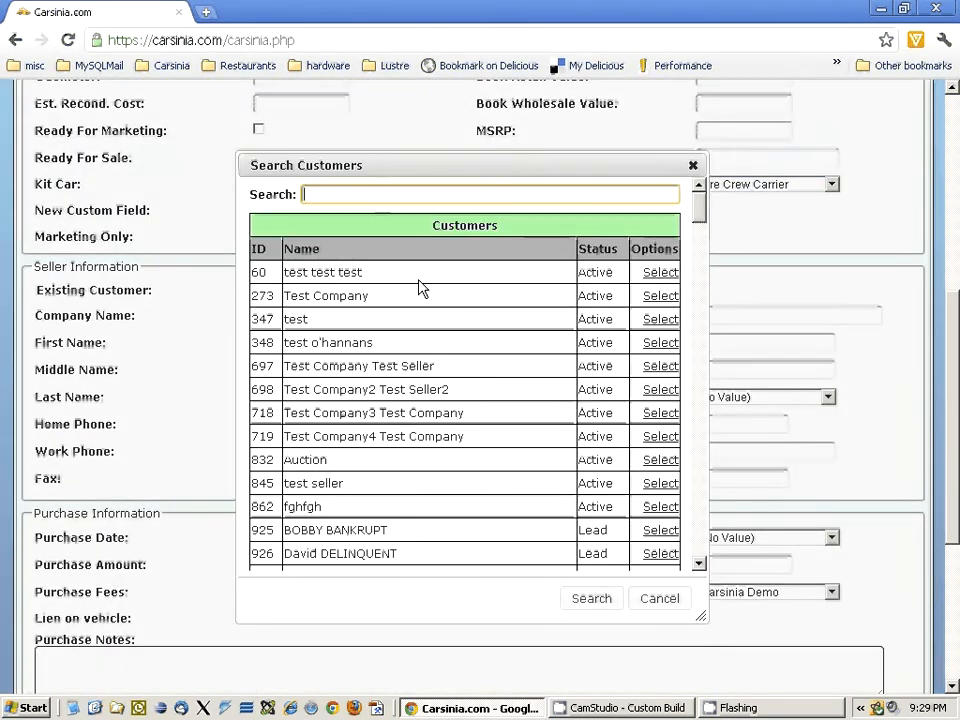
pyautogui.click(659, 272)
pyautogui.scroll(-8, 400, 503)
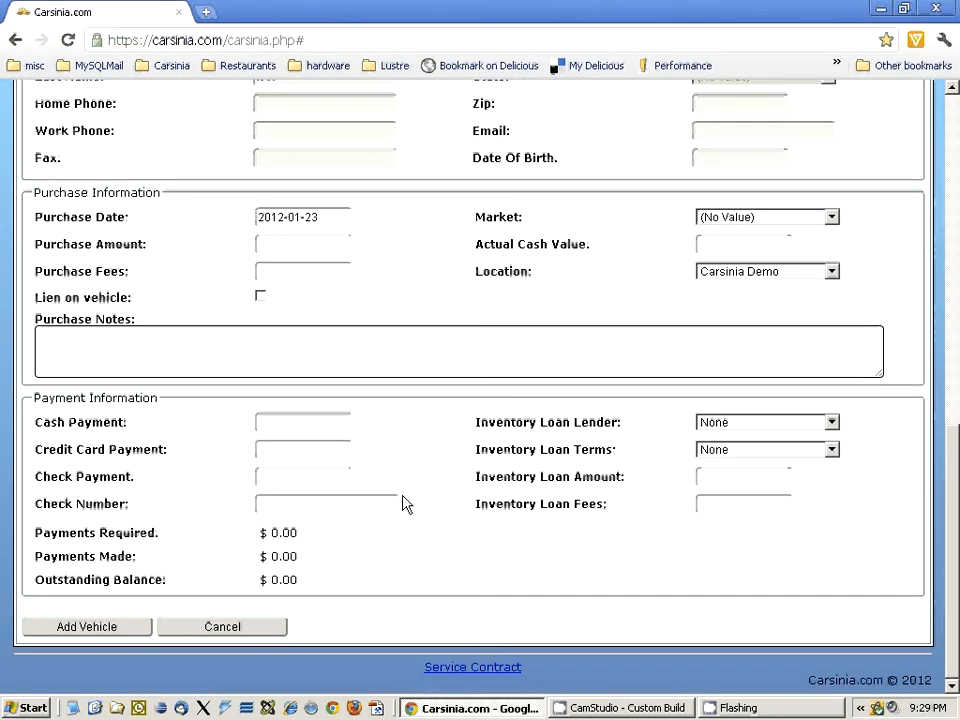
# - Set the vehicle's purchase amount to $10,000.00 and its purchase fees to $100.00
pyautogui.scroll(3, 426, 319)
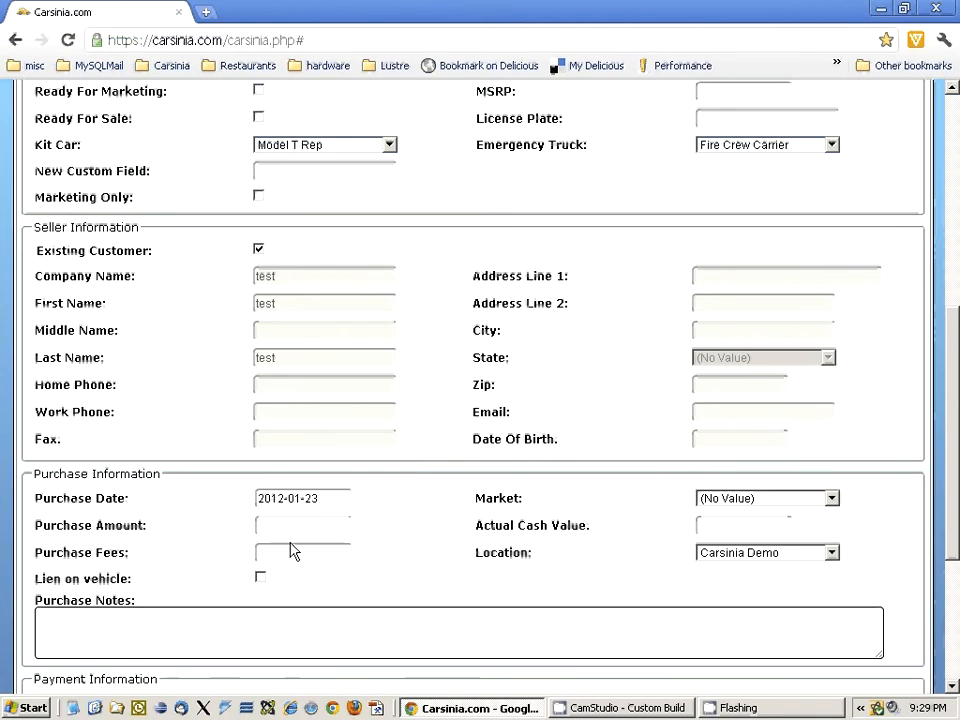
pyautogui.click(302, 527)
pyautogui.write('1000000')
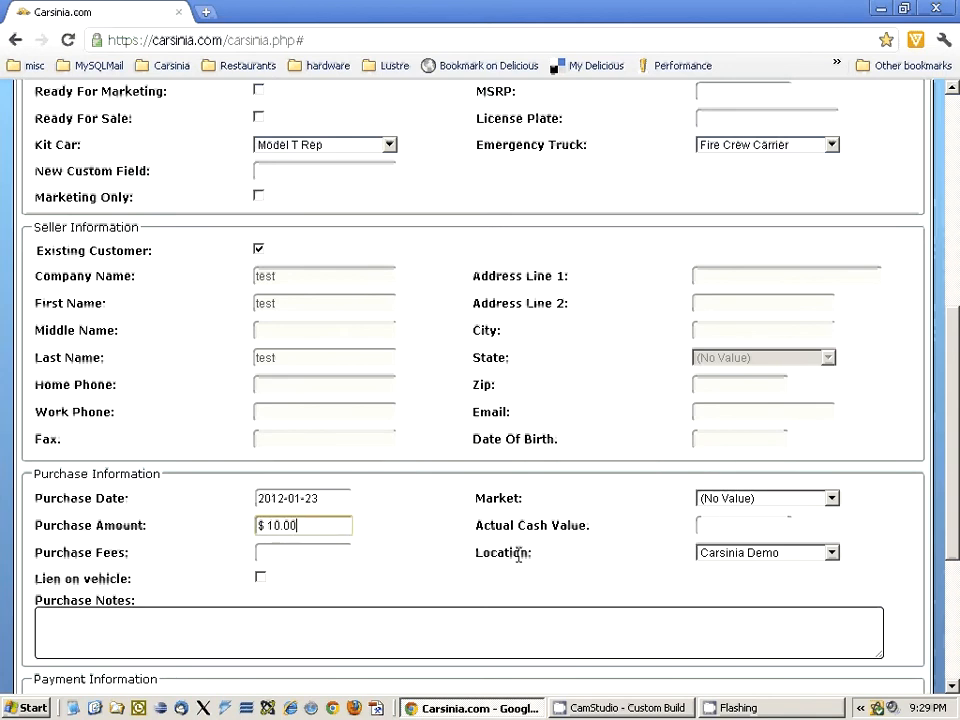
pyautogui.press('Tab')
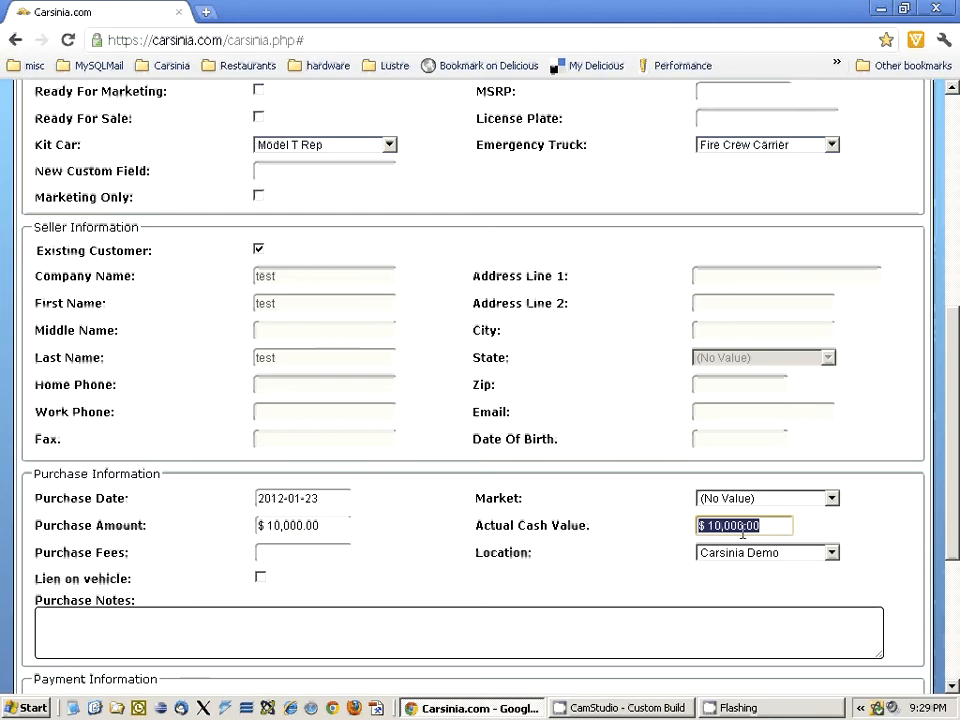
pyautogui.click(291, 554)
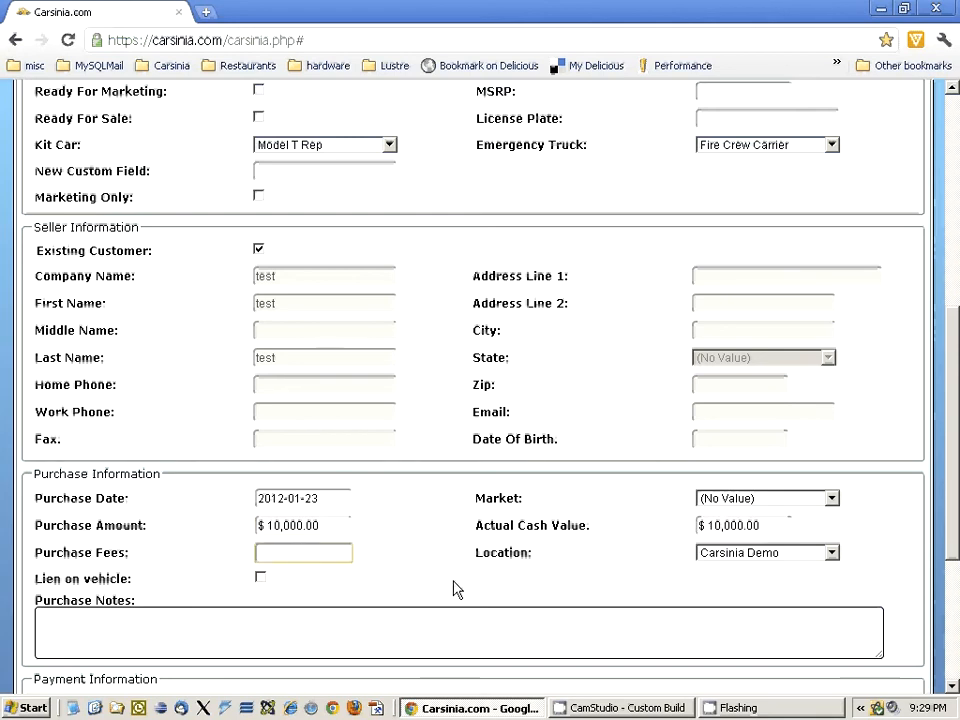
pyautogui.moveTo(129, 553); pyautogui.dragTo(34, 557)
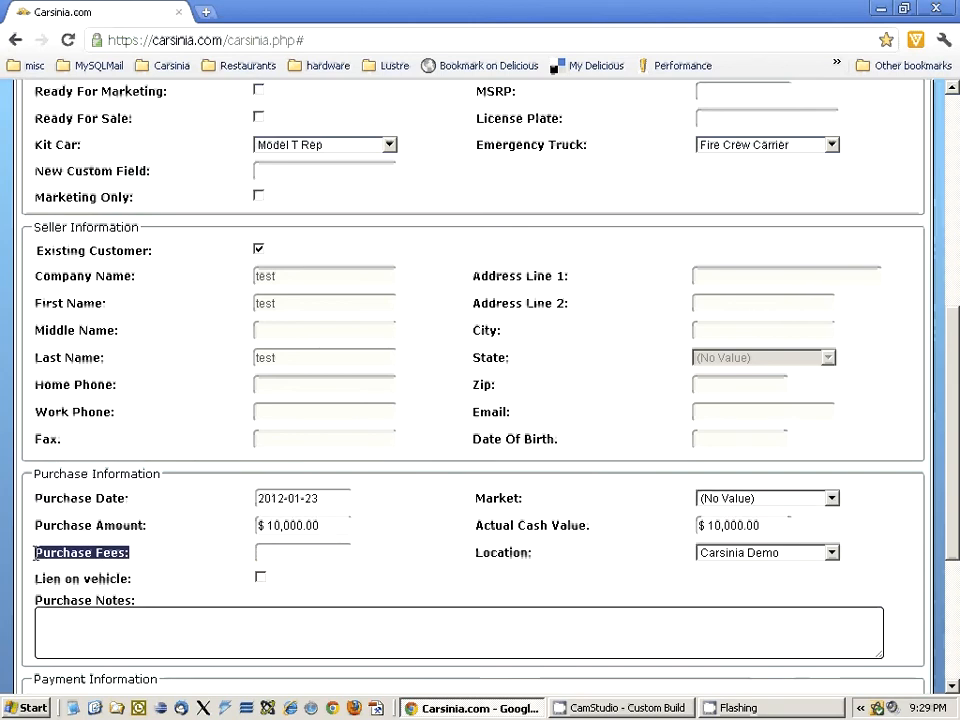
pyautogui.click(343, 556)
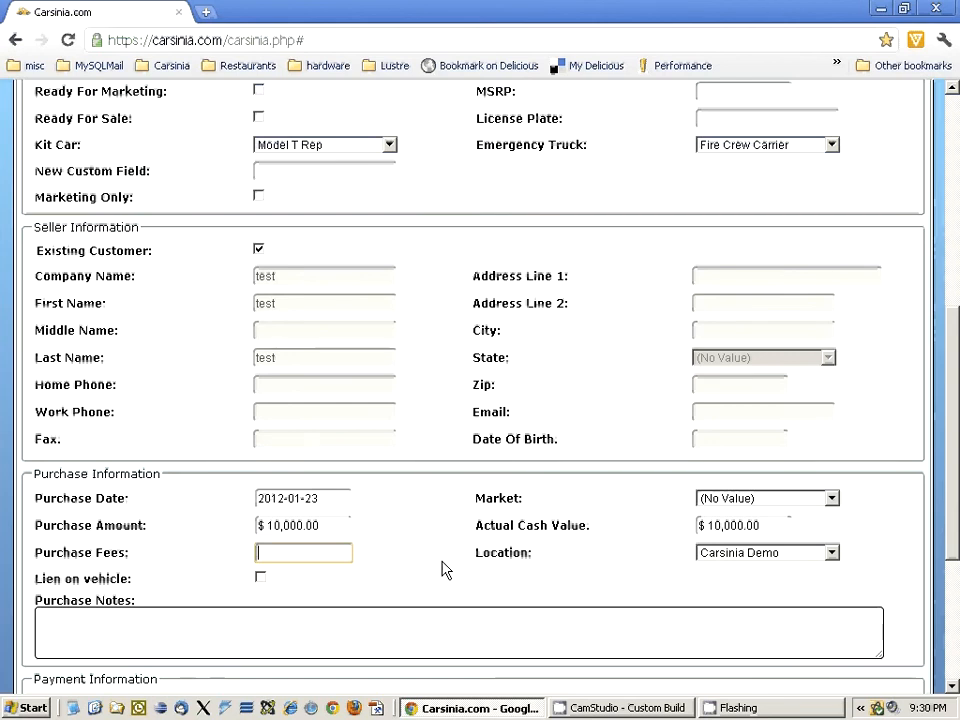
pyautogui.write('100')
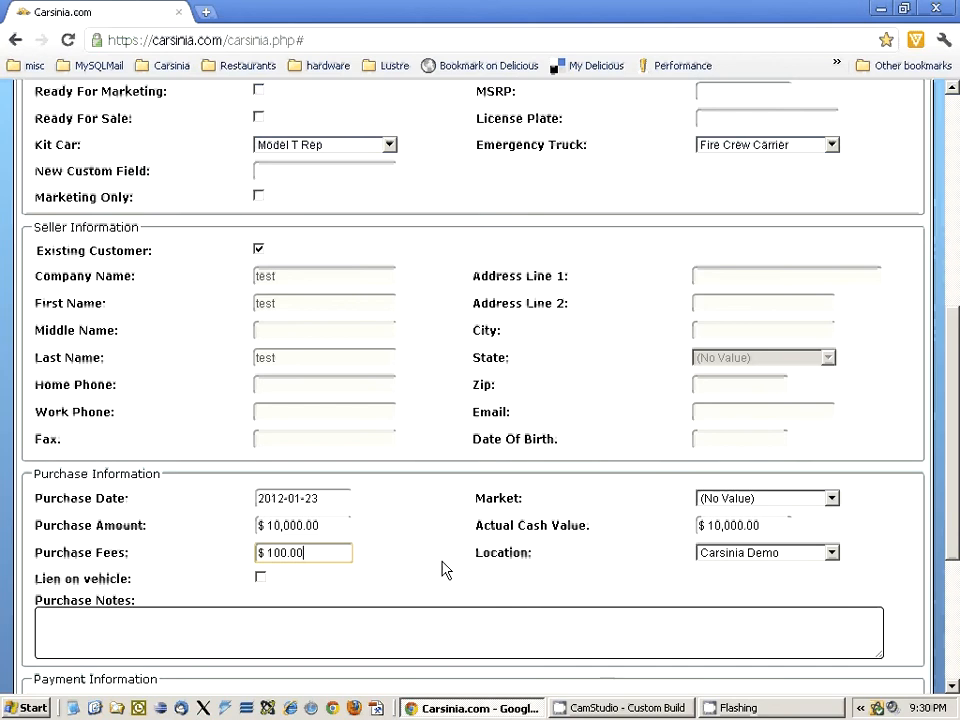
# - Choose Test Lender as the inventory loan lender and Good Plan as the inventory loan terms in the payment information
pyautogui.scroll(-3, 550, 570)
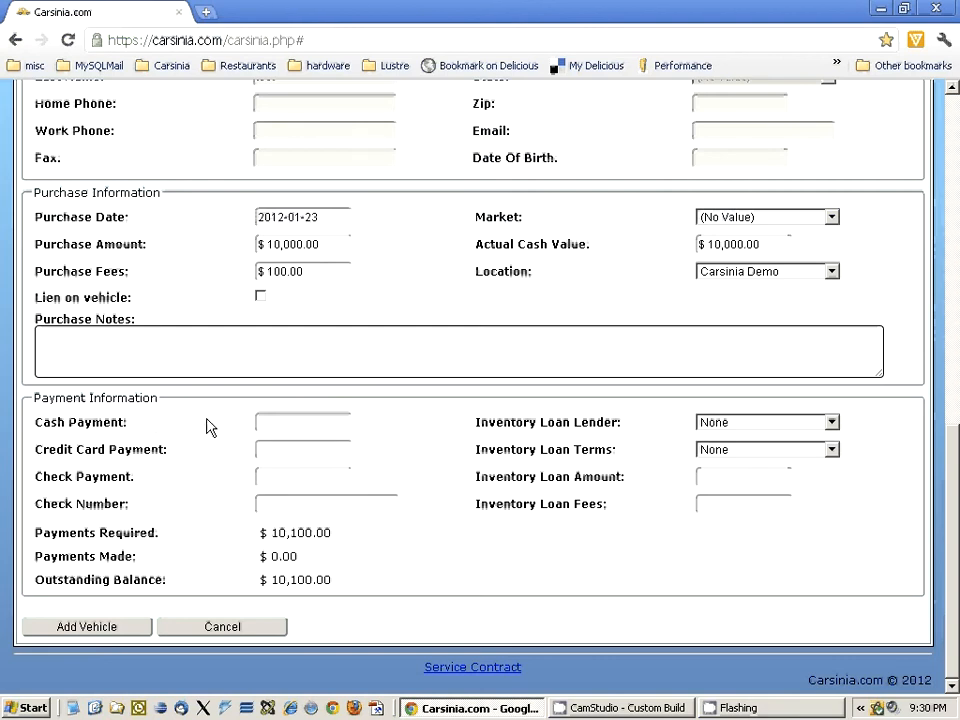
pyautogui.moveTo(476, 422); pyautogui.dragTo(647, 424)
pyautogui.click(649, 430)
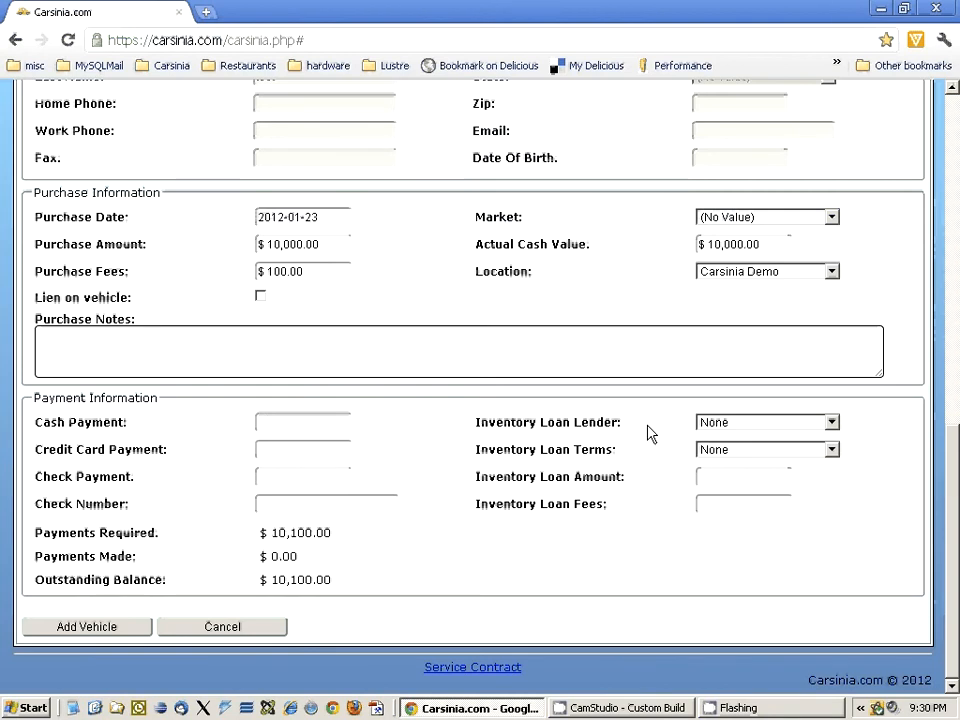
pyautogui.click(757, 424)
pyautogui.click(787, 537)
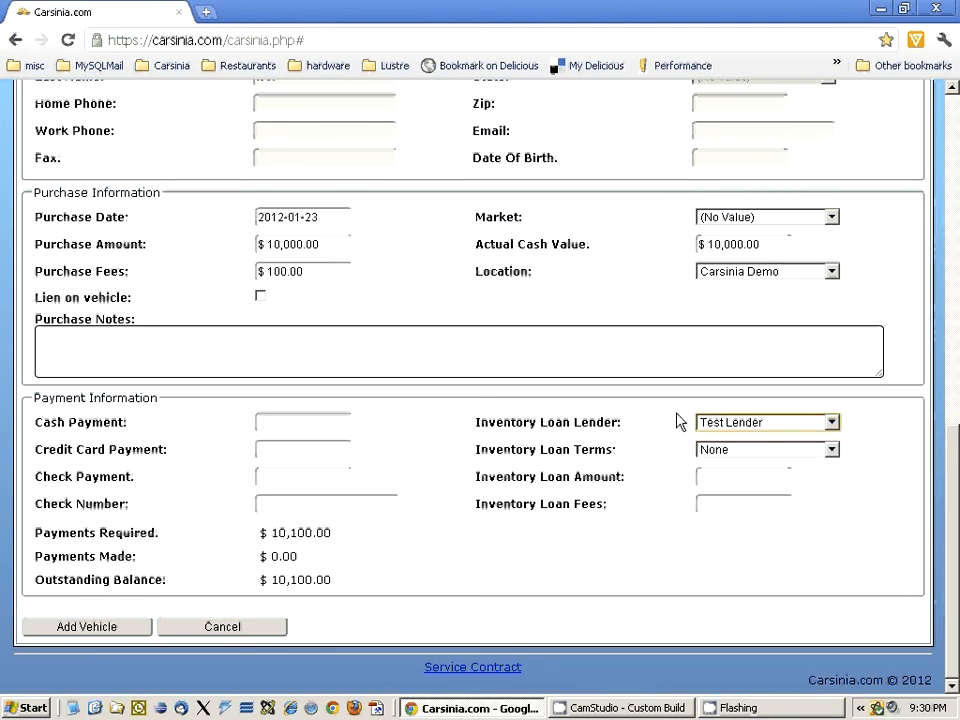
pyautogui.click(755, 455)
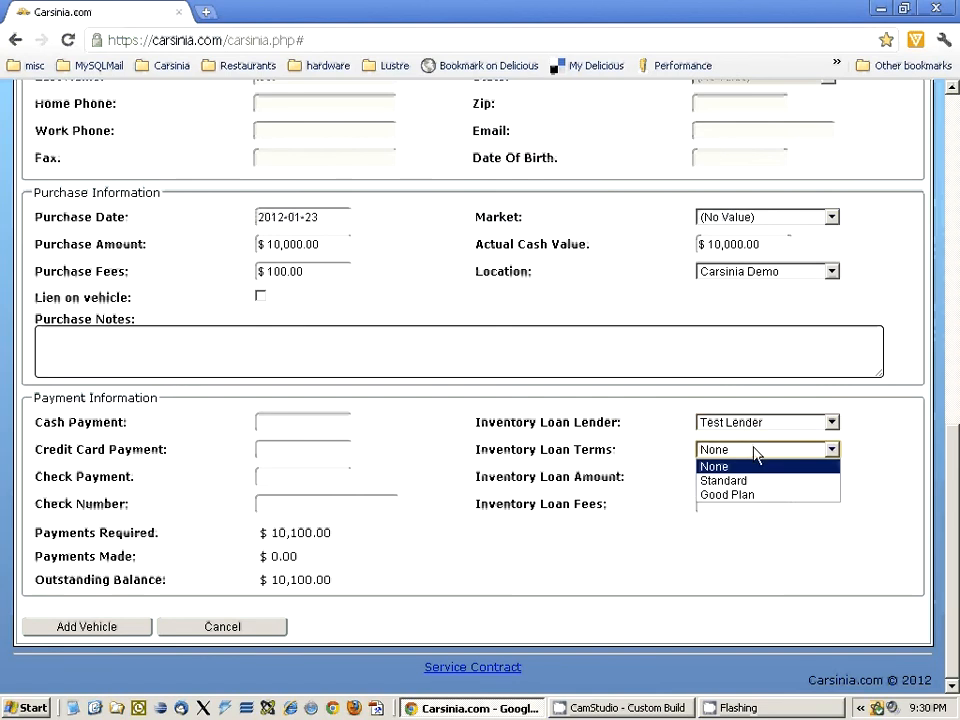
pyautogui.click(702, 494)
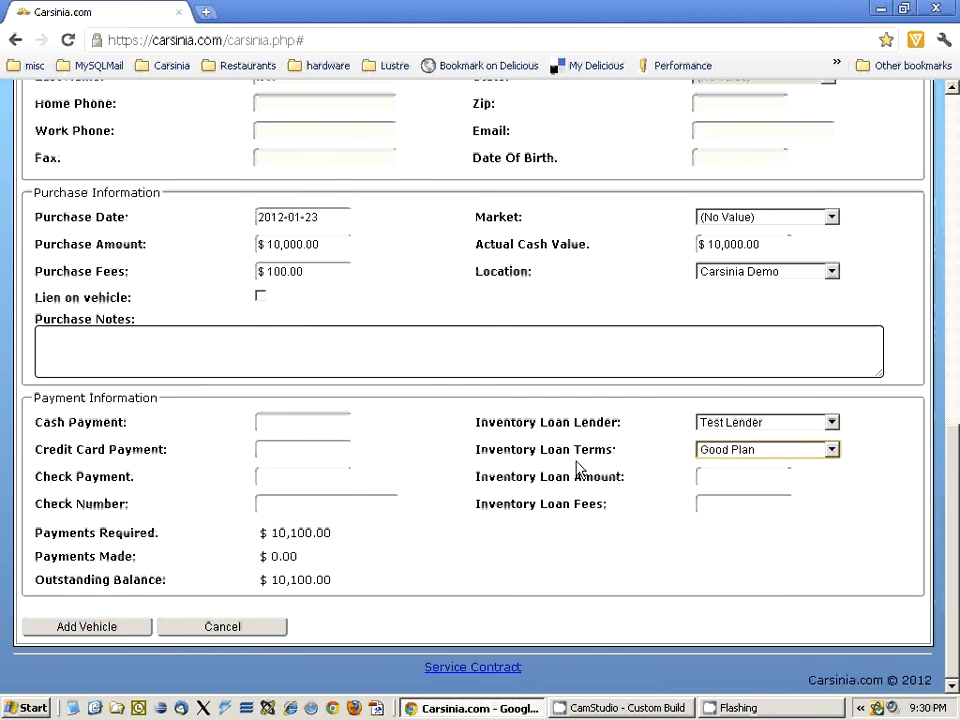
# - Set the inventory loan amount to $10,100.00
pyautogui.click(727, 476)
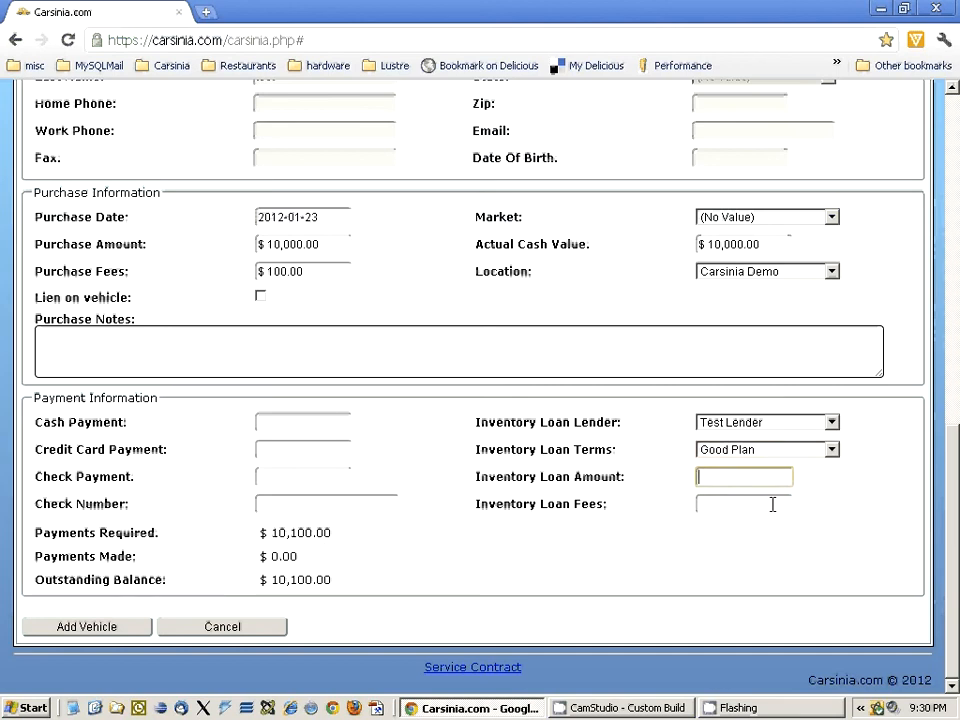
pyautogui.write('10000')
pyautogui.press('BackSpace')
pyautogui.press('BackSpace')
pyautogui.write('100.00')
pyautogui.press('BackSpace')
pyautogui.press('BackSpace')
pyautogui.press('BackSpace')
pyautogui.press('BackSpace')
pyautogui.press('BackSpace')
pyautogui.write('10000')
# - Set the inventory loan fees to $200.00 and add the vehicle to the system
pyautogui.click(772, 504)
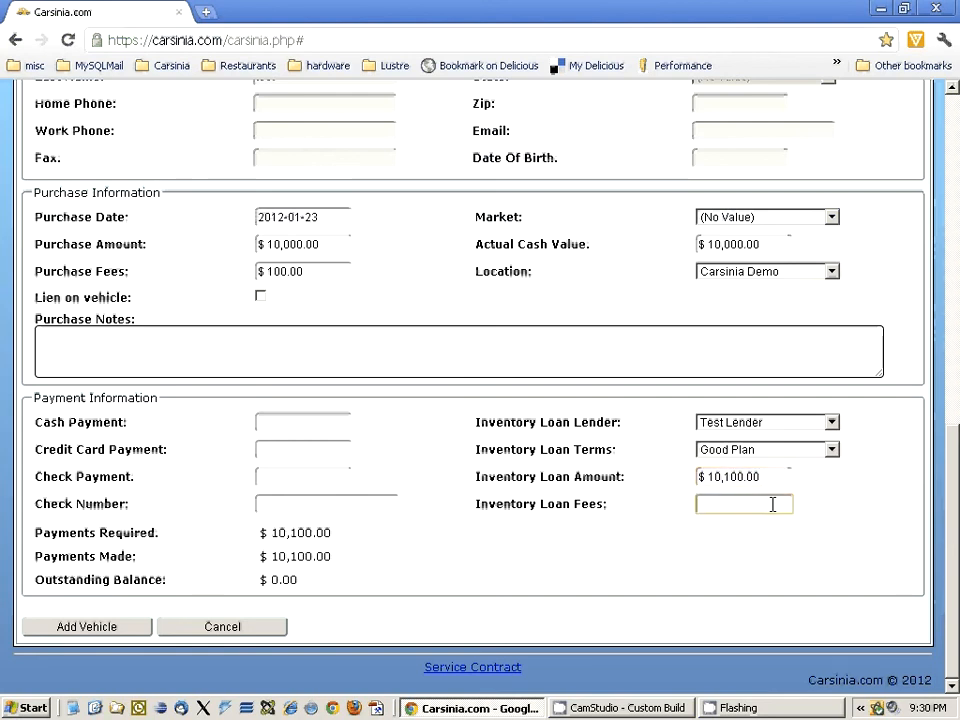
pyautogui.moveTo(615, 510); pyautogui.dragTo(475, 504)
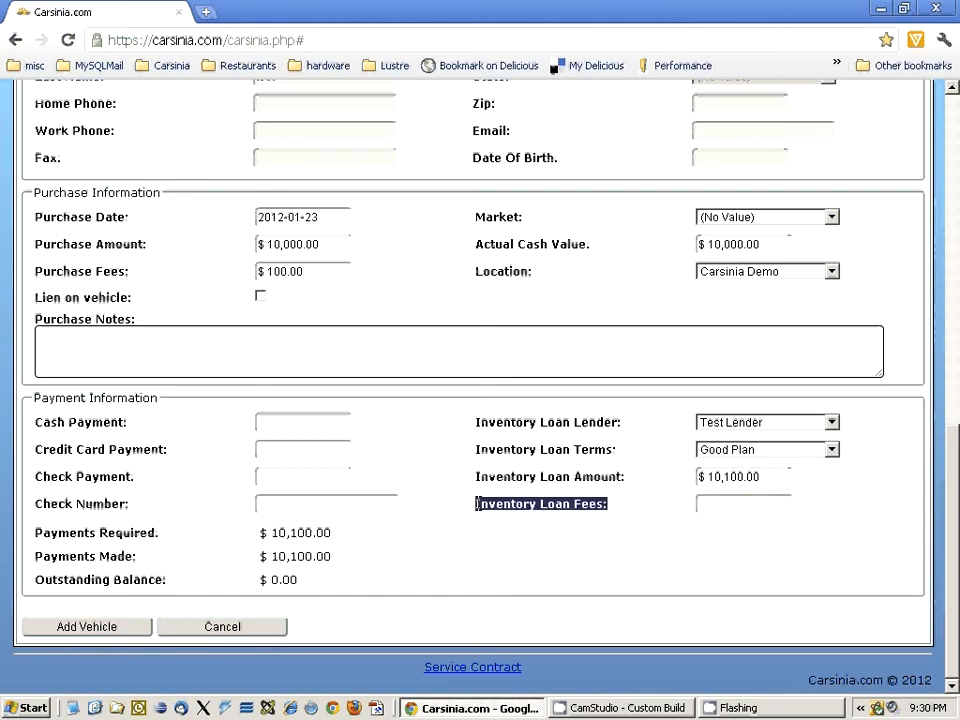
pyautogui.click(788, 506)
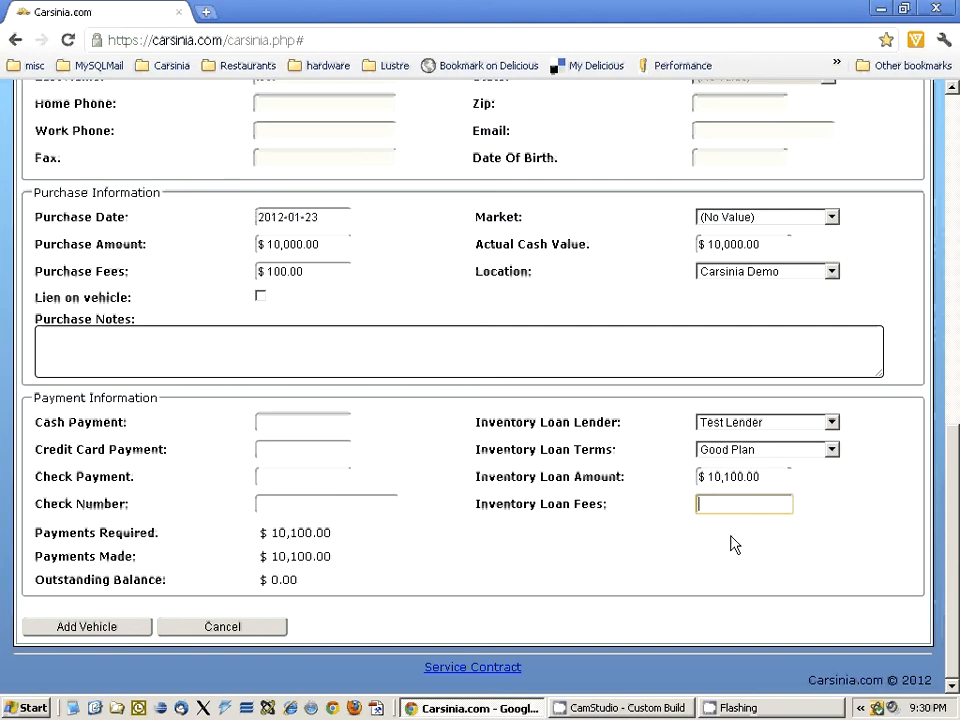
pyautogui.write('200')
pyautogui.press('Tab')
pyautogui.click(474, 551)
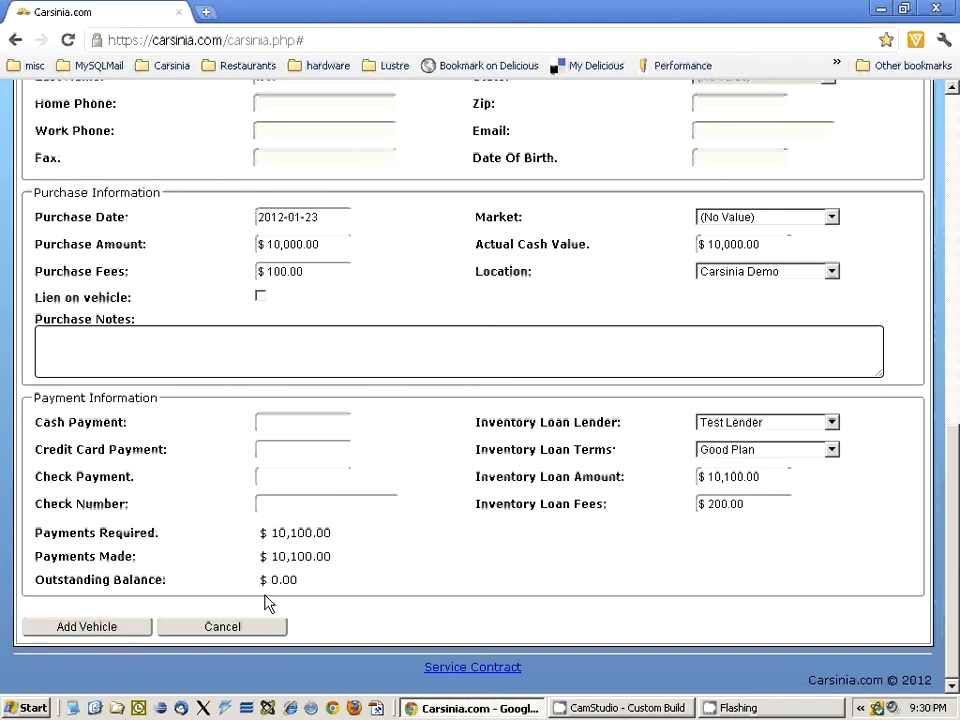
pyautogui.click(117, 630)
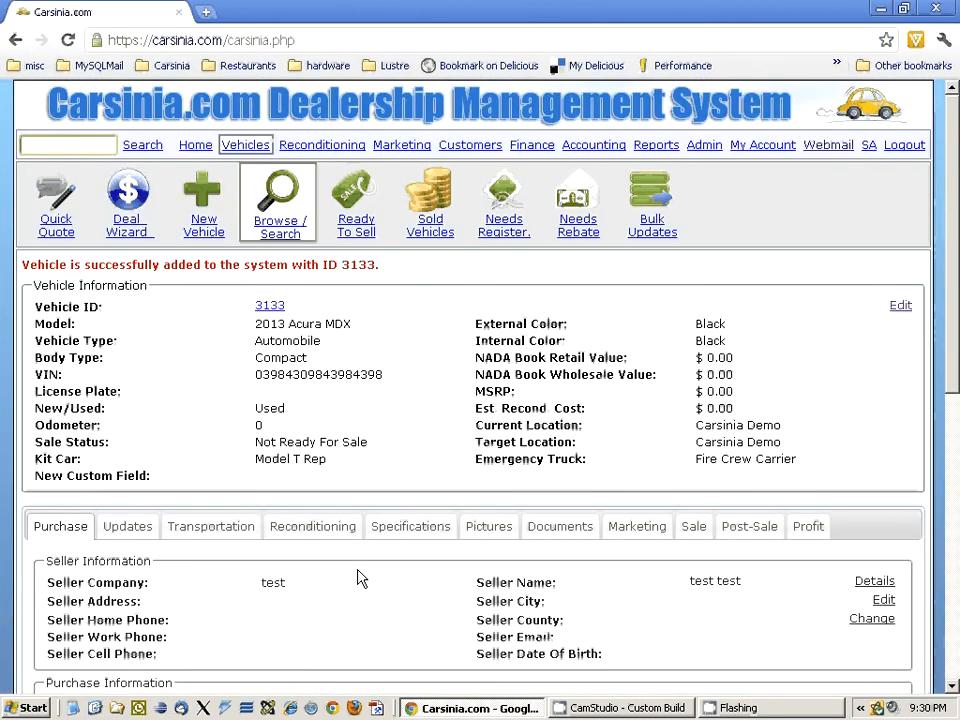
# - Examine the new vehicle's record and its inventory loan invoices, including the fee, interest and scheduled principal payments
pyautogui.moveTo(27, 264); pyautogui.dragTo(386, 266)
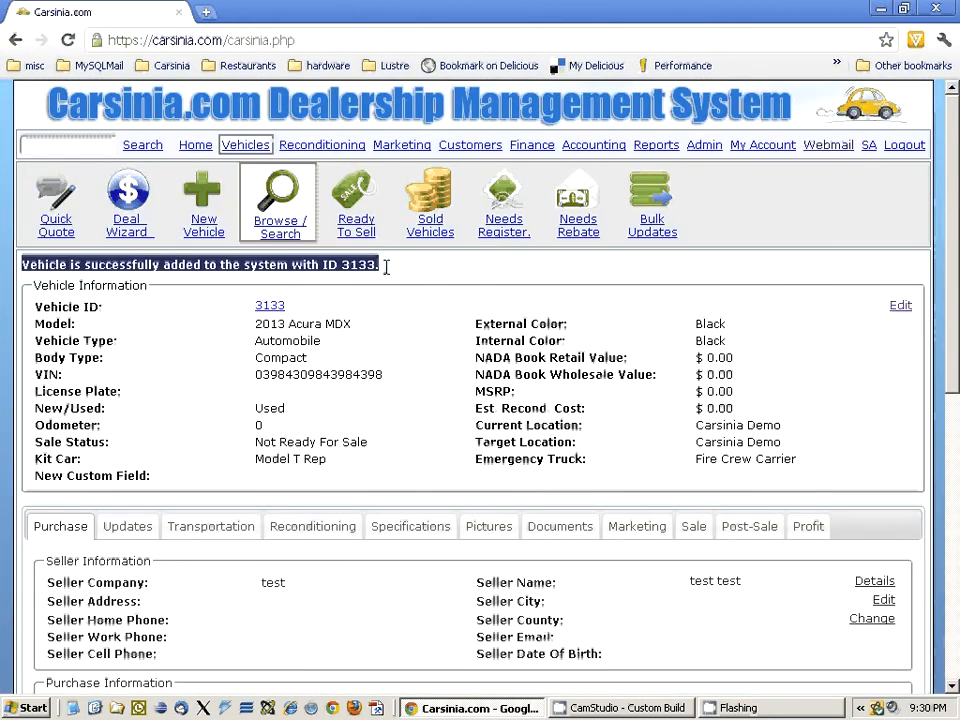
pyautogui.click(395, 363)
pyautogui.scroll(-5, 393, 403)
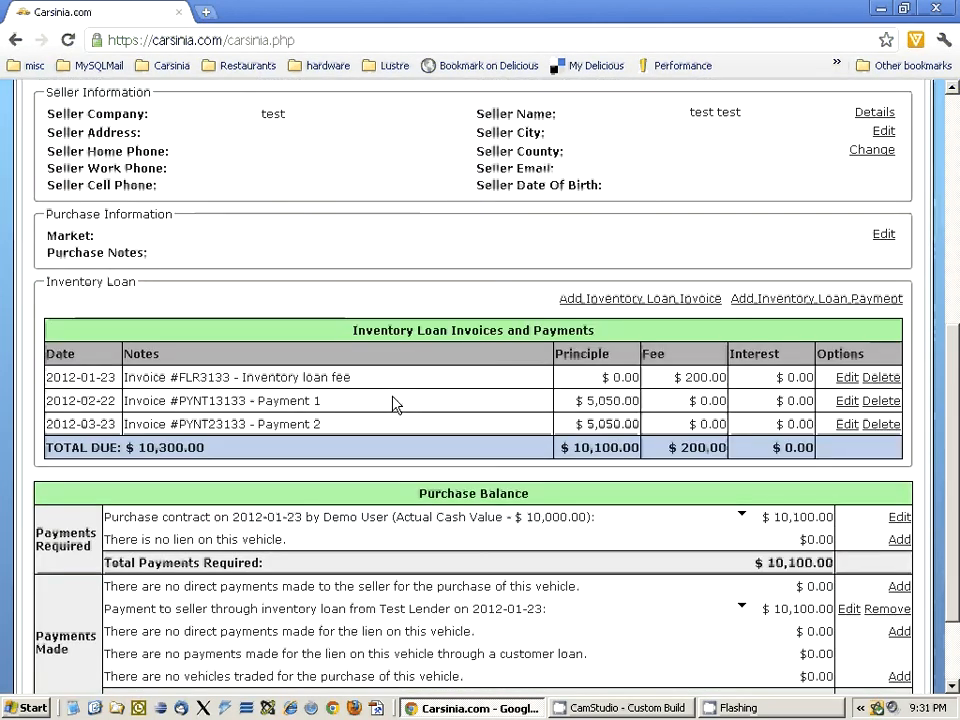
pyautogui.scroll(-3, 394, 403)
pyautogui.scroll(3, 458, 487)
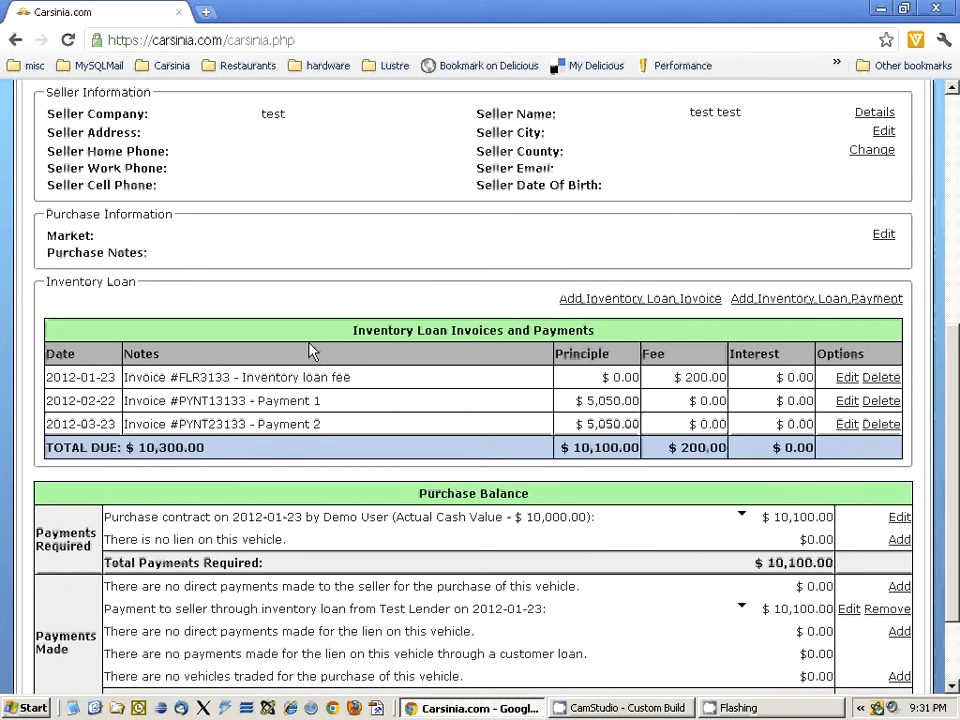
pyautogui.moveTo(352, 330); pyautogui.dragTo(615, 330)
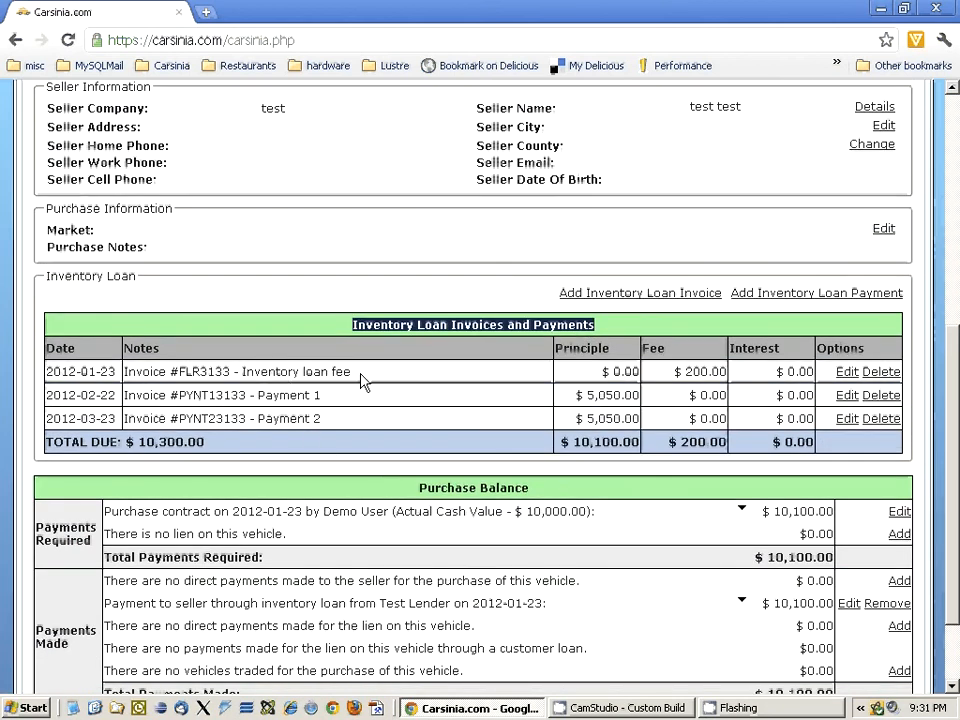
pyautogui.moveTo(352, 372); pyautogui.dragTo(180, 372)
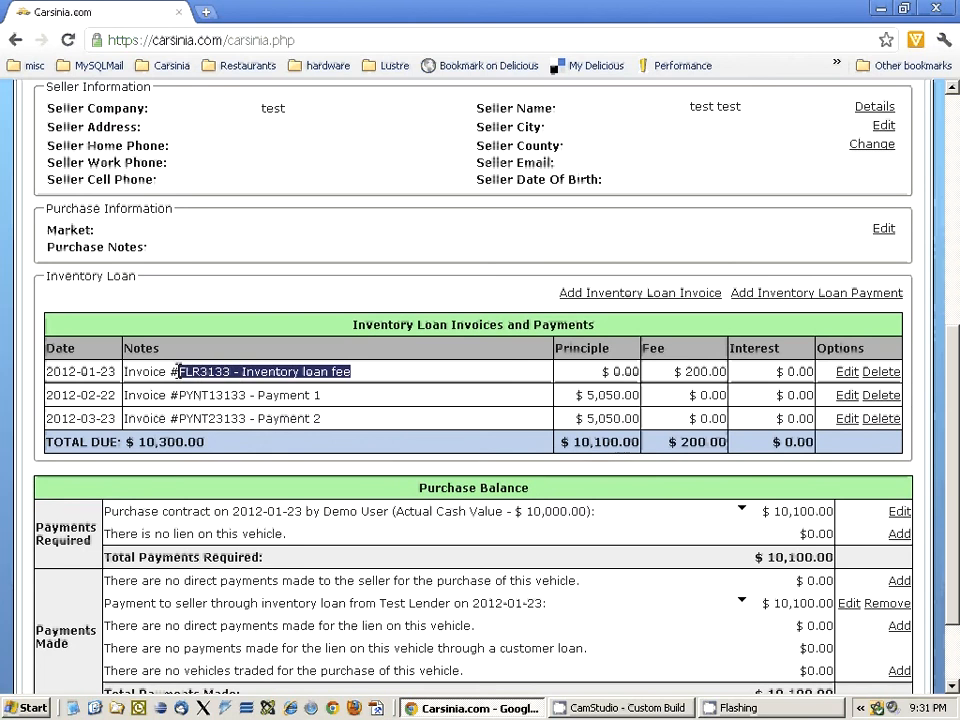
pyautogui.moveTo(352, 372); pyautogui.dragTo(236, 371)
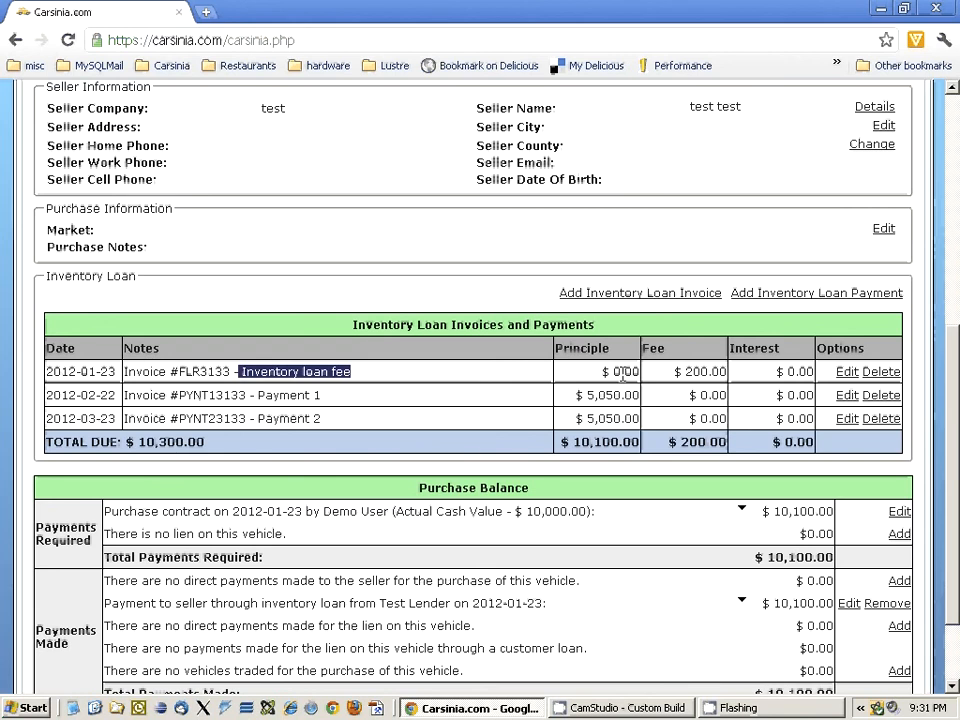
pyautogui.moveTo(675, 371); pyautogui.dragTo(721, 371)
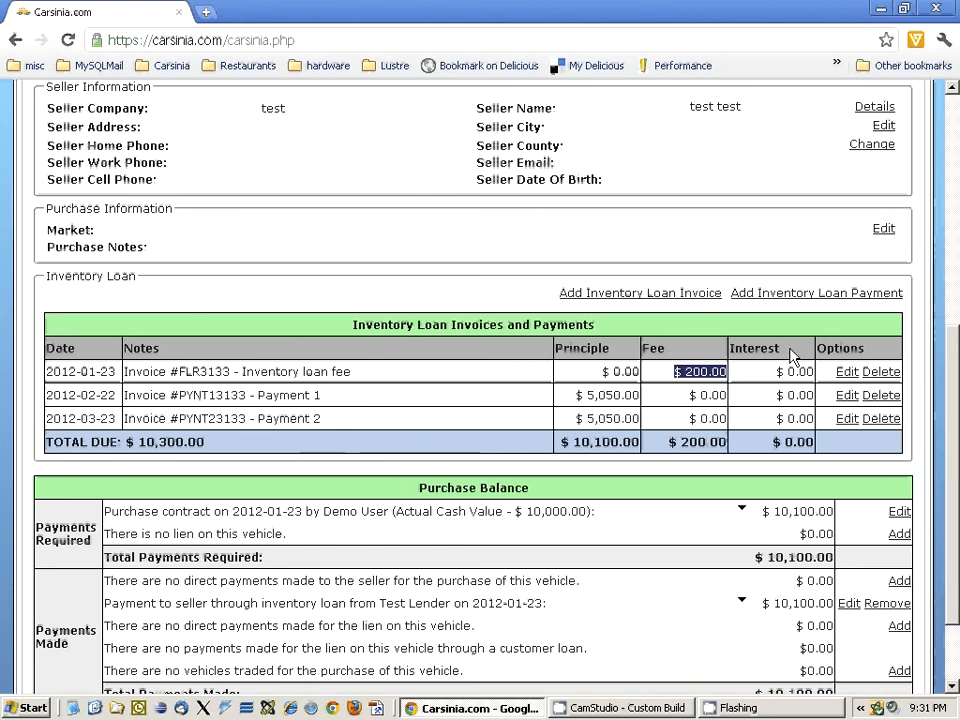
pyautogui.moveTo(780, 348); pyautogui.dragTo(730, 348)
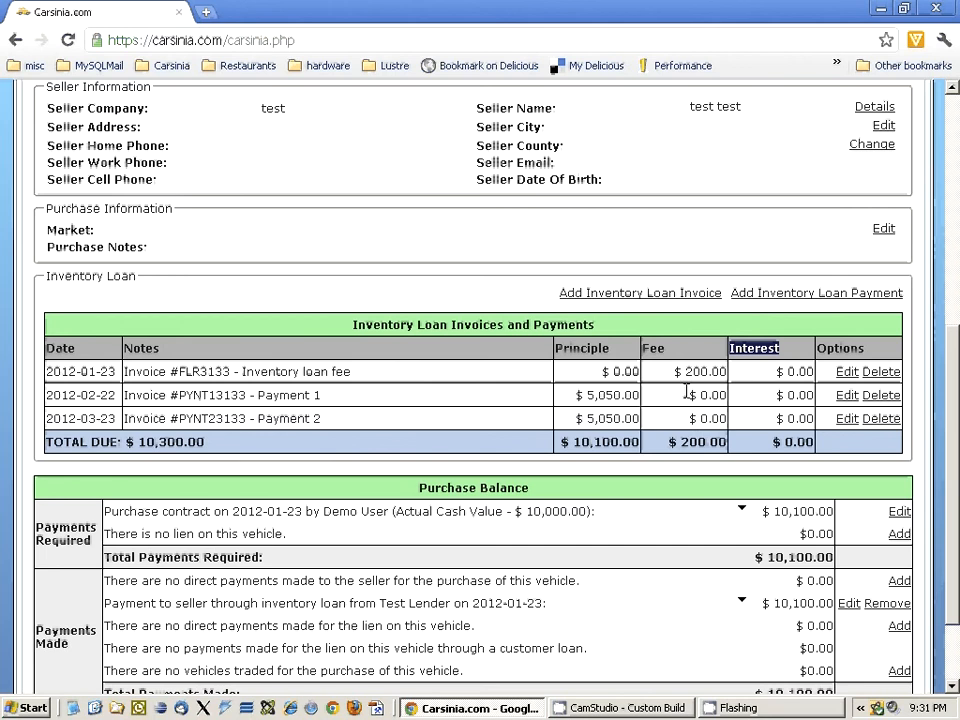
pyautogui.moveTo(589, 415); pyautogui.dragTo(637, 418)
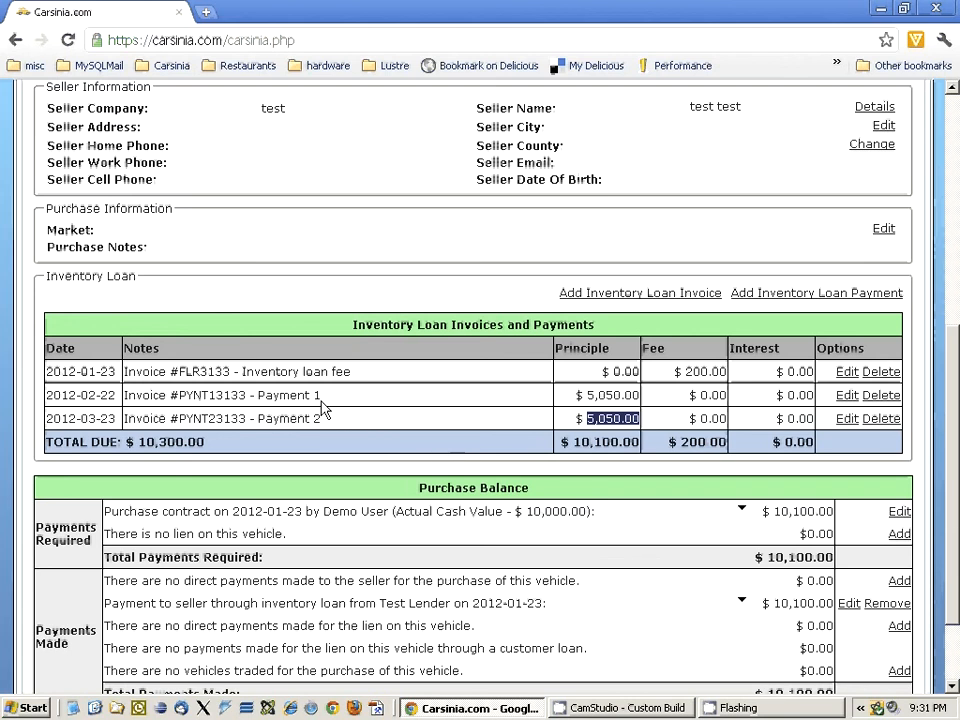
pyautogui.moveTo(326, 418); pyautogui.dragTo(256, 418)
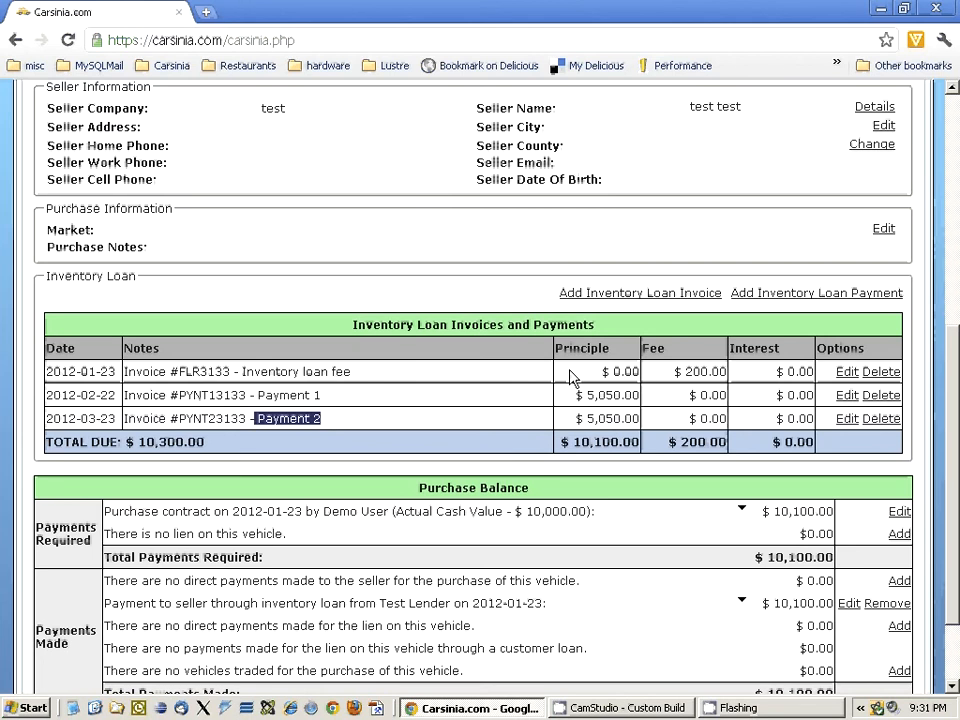
# - Compare the total payments required in the purchase balance with the inventory loan's total due and total fee
pyautogui.scroll(-2, 572, 376)
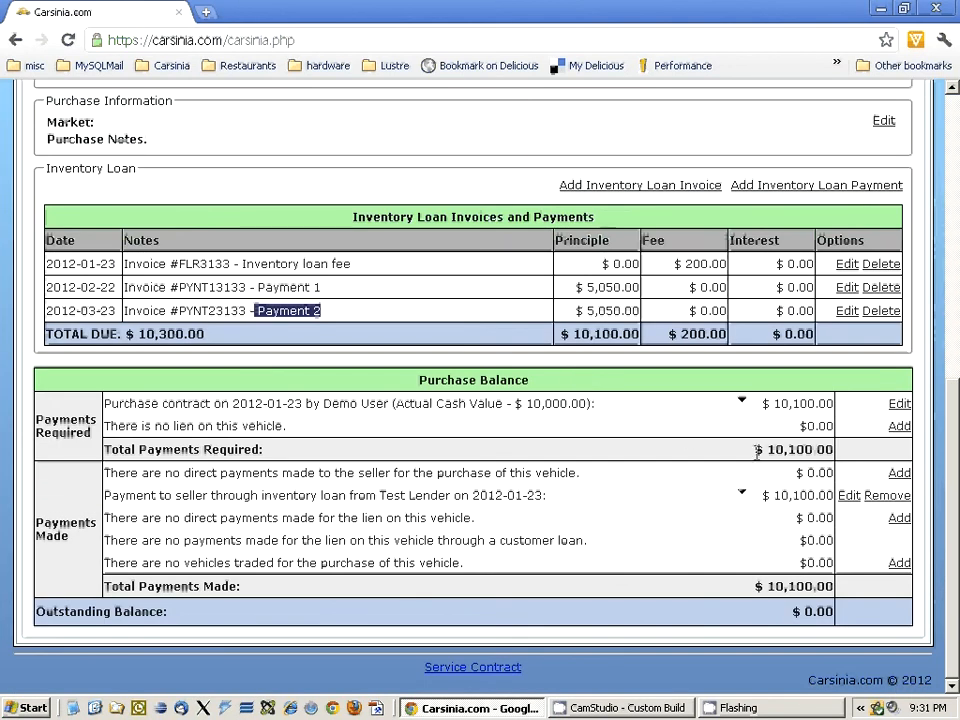
pyautogui.moveTo(753, 450); pyautogui.dragTo(810, 452)
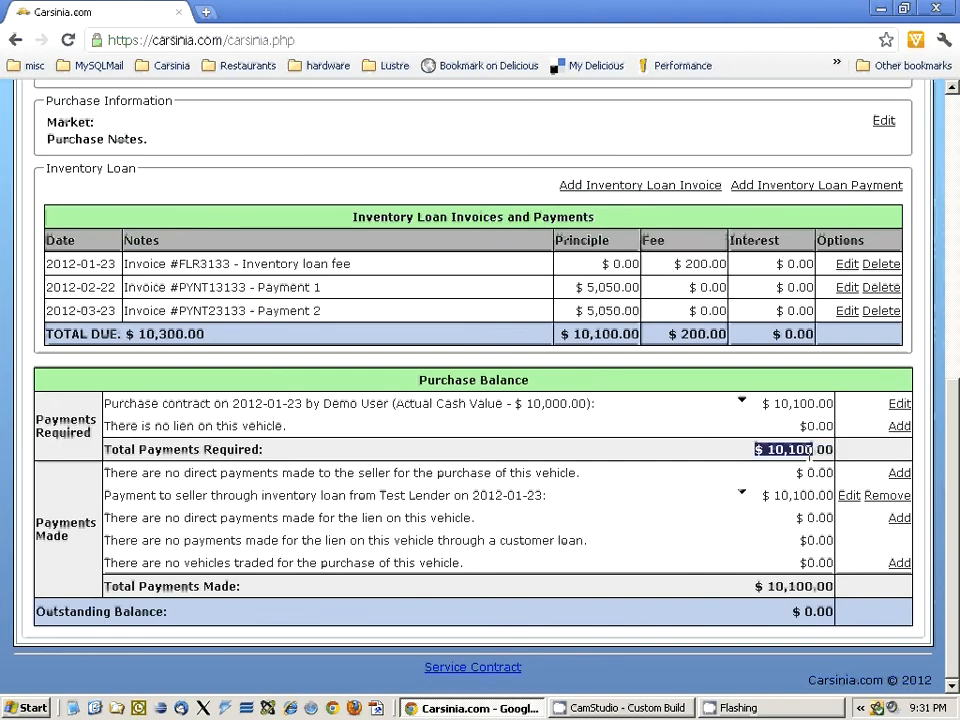
pyautogui.tripleClick(336, 220)
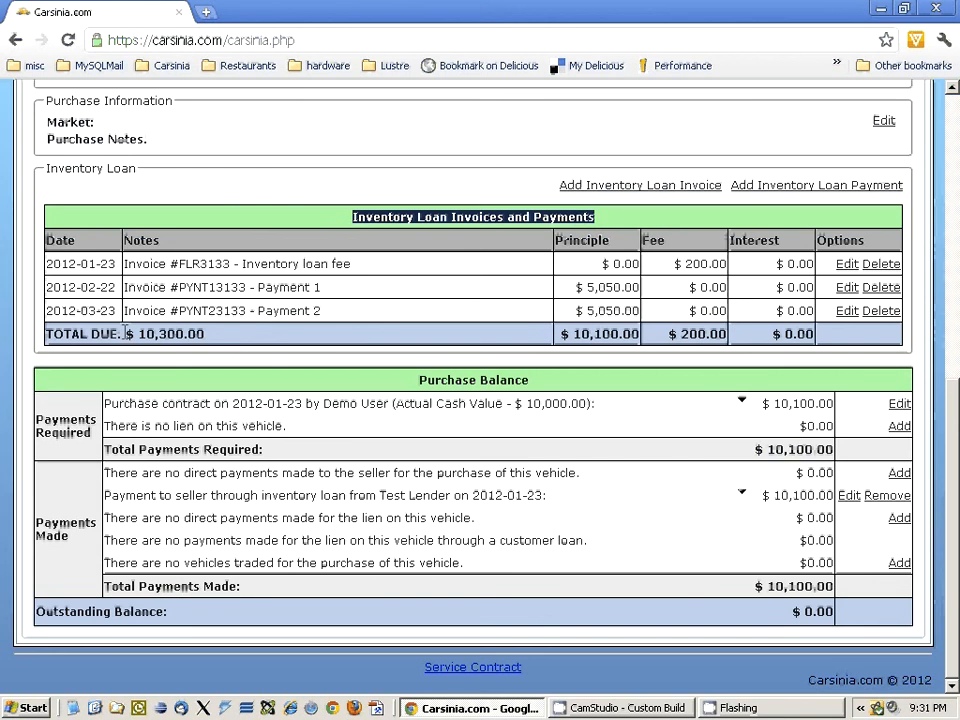
pyautogui.moveTo(126, 334); pyautogui.dragTo(229, 334)
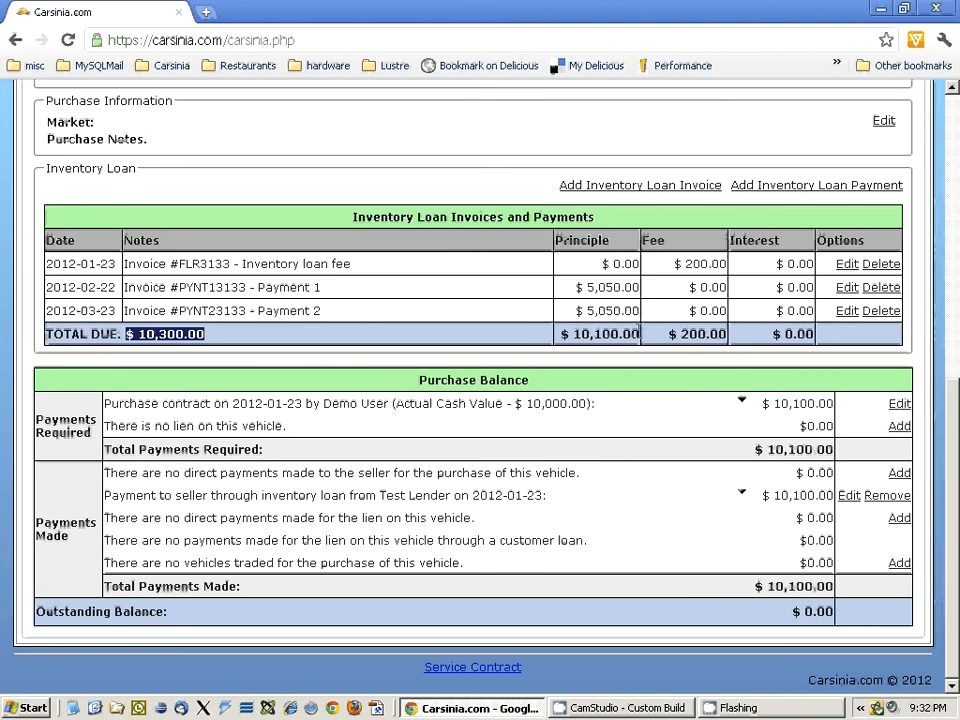
pyautogui.doubleClick(690, 333)
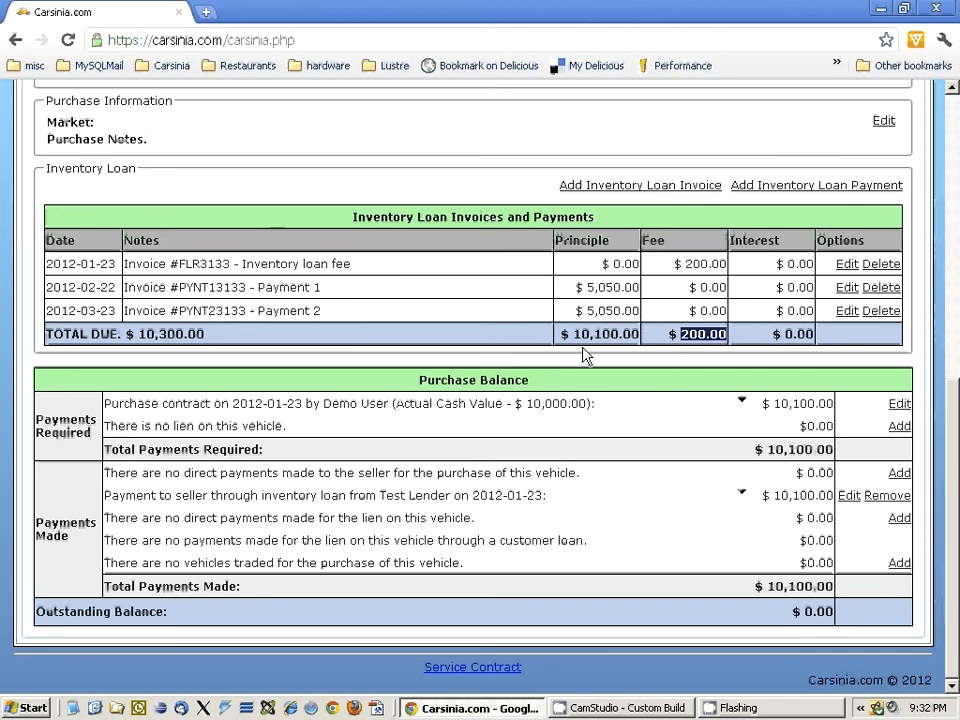
# - Start a new inventory loan payment for the vehicle with the principle payment at $0.00 and the fee payment at $200.00
pyautogui.scroll(2, 650, 370)
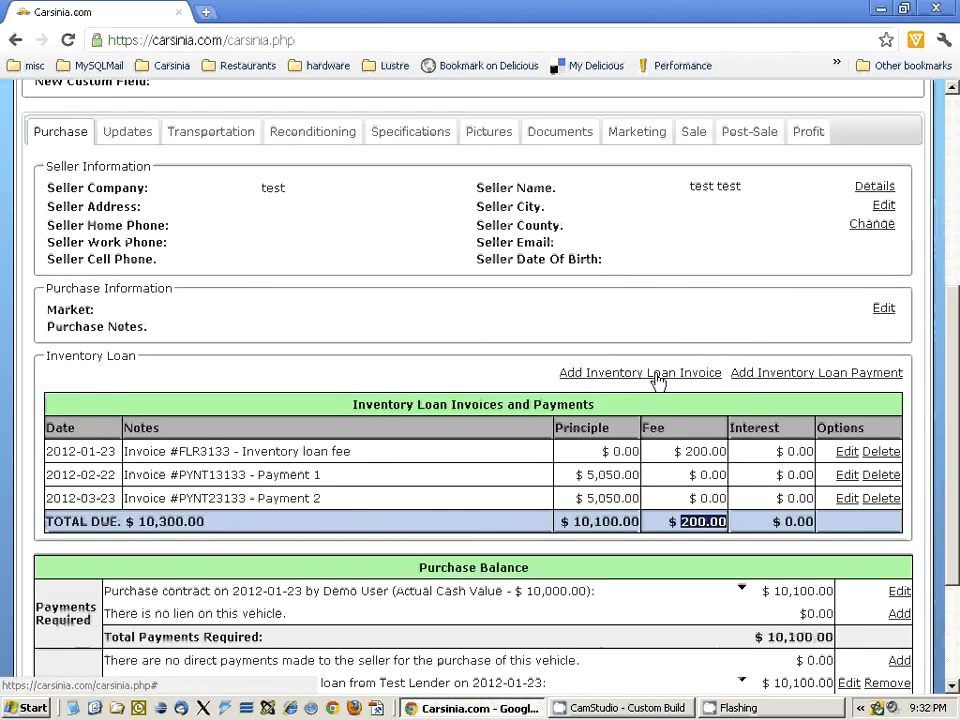
pyautogui.scroll(-1, 724, 390)
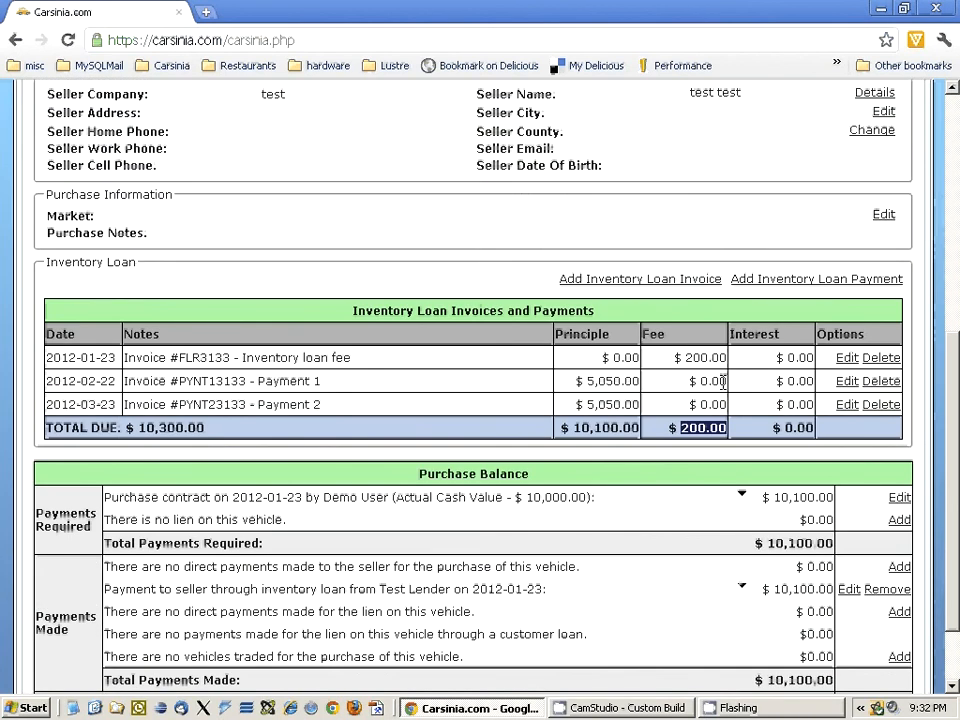
pyautogui.click(800, 289)
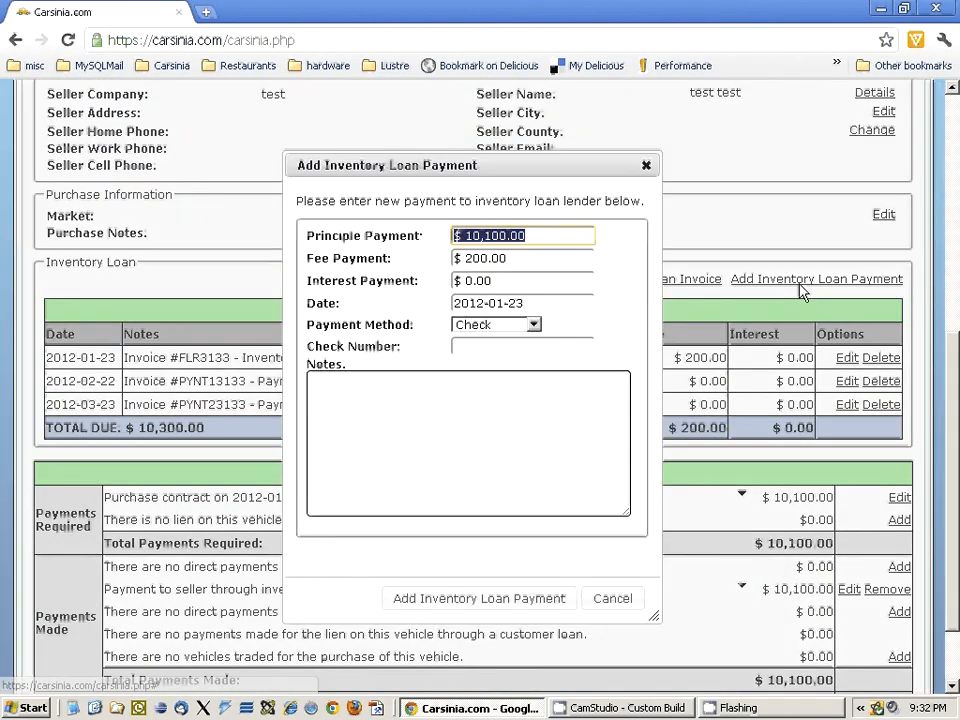
pyautogui.click(528, 237)
pyautogui.write('20')
pyautogui.press('BackSpace')
pyautogui.press('BackSpace')
pyautogui.press('BackSpace')
pyautogui.press('BackSpace')
pyautogui.press('BackSpace')
pyautogui.press('BackSpace')
pyautogui.press('BackSpace')
pyautogui.press('BackSpace')
pyautogui.press('BackSpace')
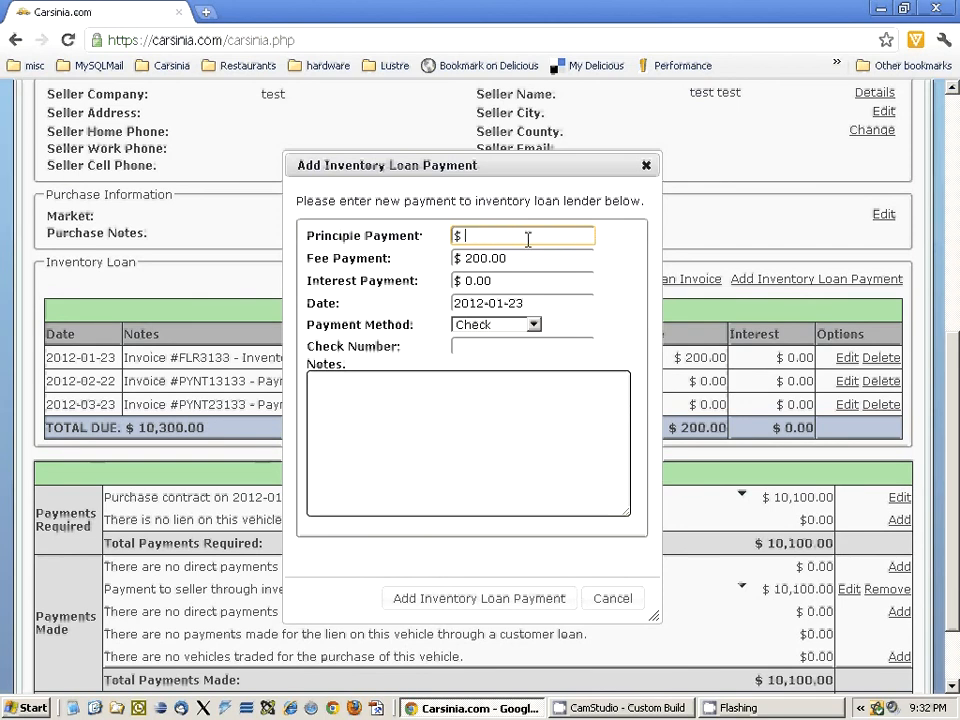
pyautogui.click(528, 256)
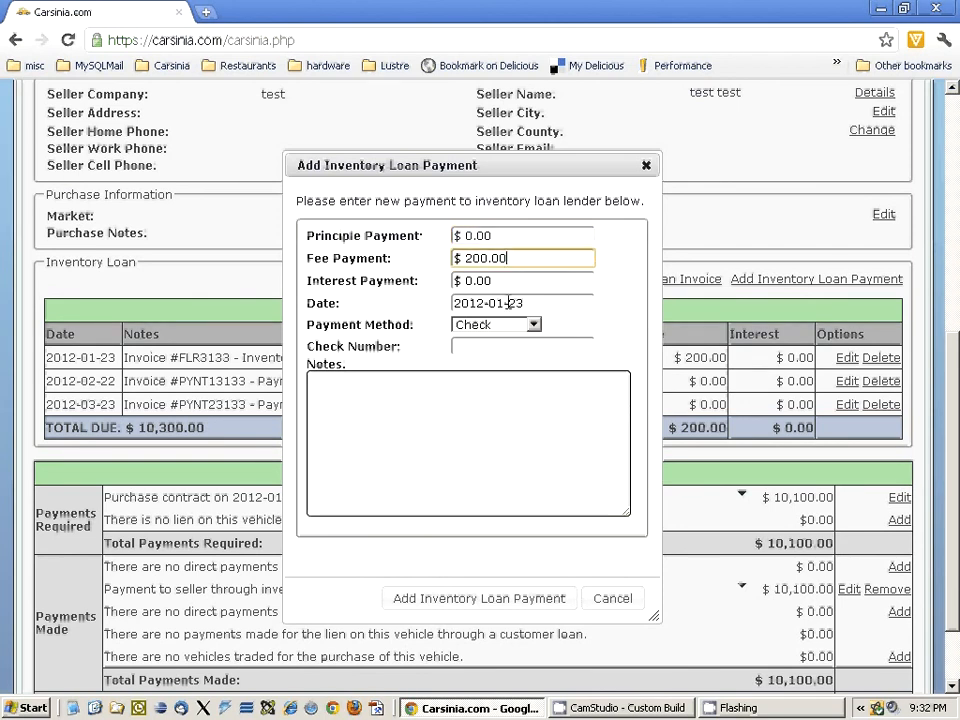
# - Set the payment method to Check with check number 98393 and the note "test", and add the inventory loan payment
pyautogui.click(505, 326)
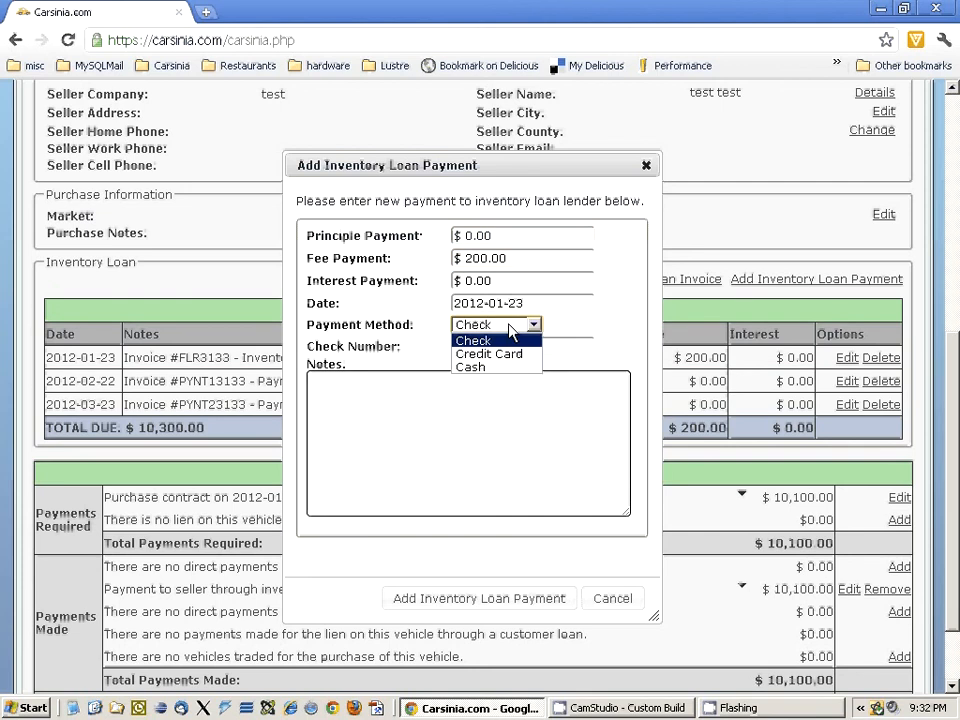
pyautogui.click(508, 337)
pyautogui.click(508, 345)
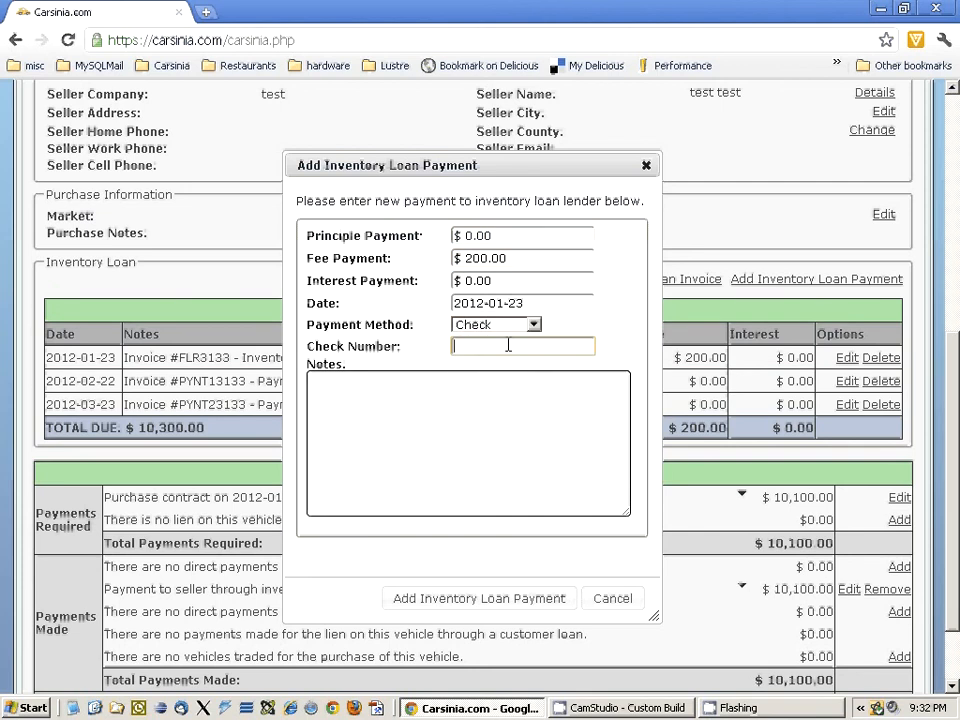
pyautogui.write('98393')
pyautogui.click(475, 448)
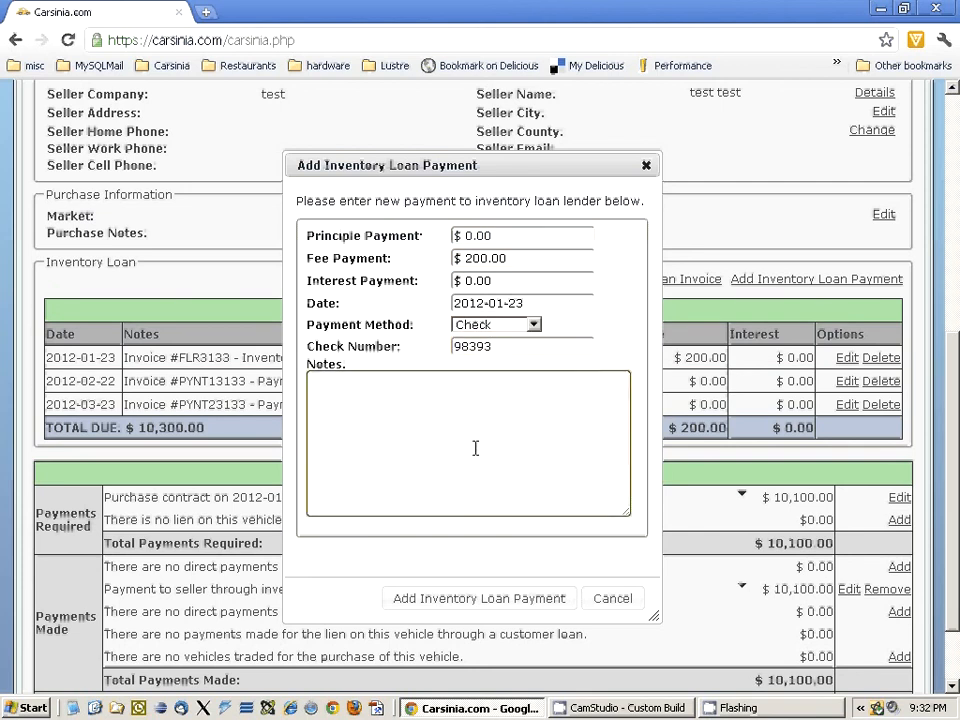
pyautogui.write('test')
pyautogui.click(479, 600)
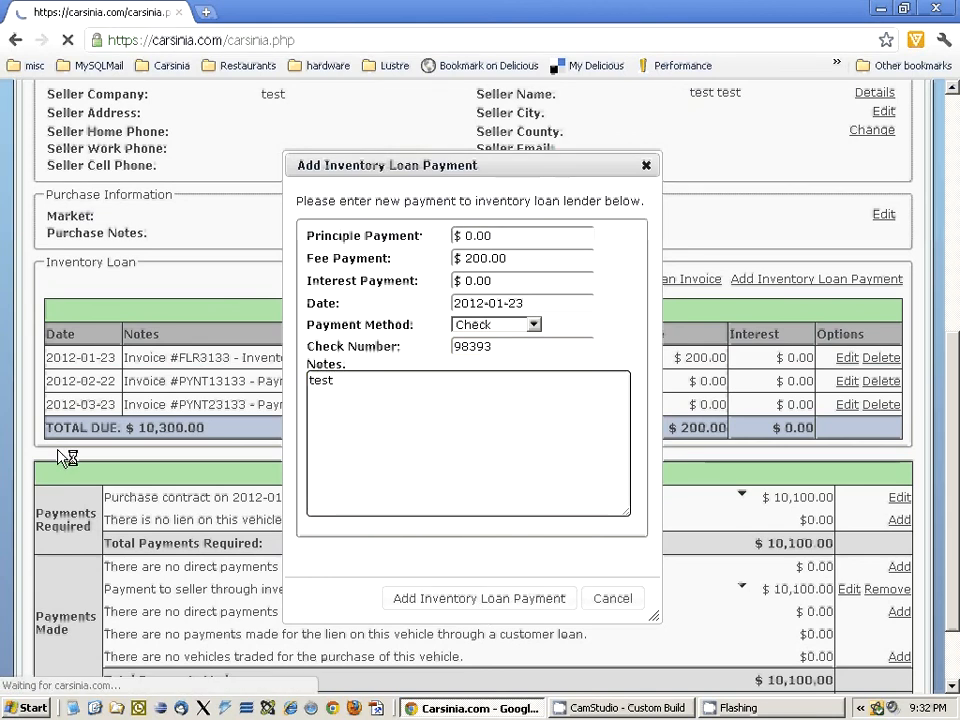
# - Review the recorded check payment and the total due in the inventory loan table, along with the vehicle's information
pyautogui.scroll(-5, 263, 450)
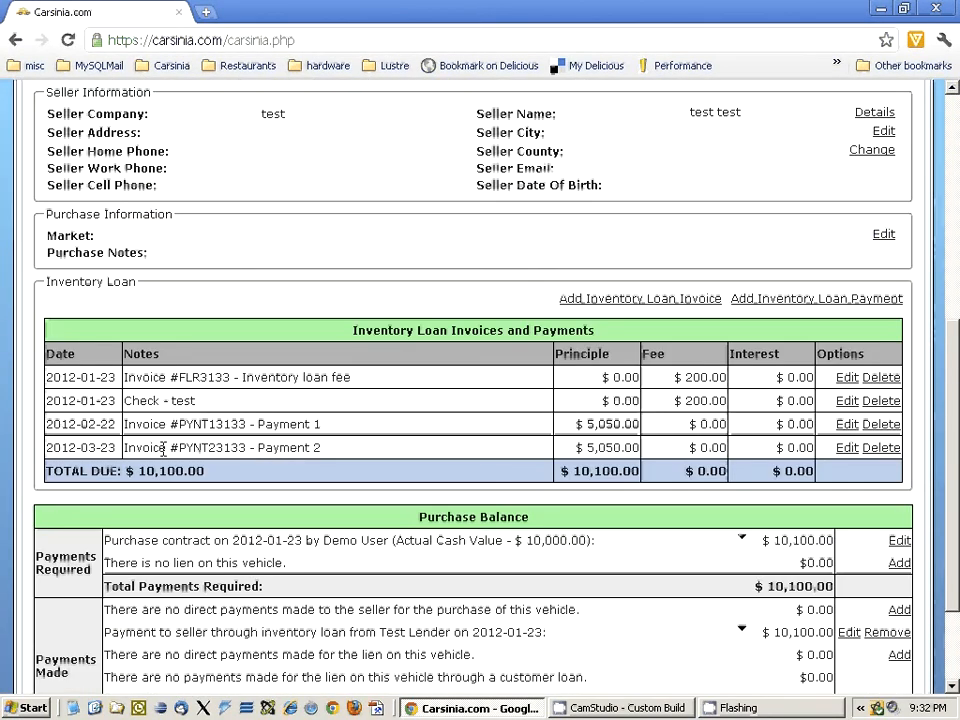
pyautogui.moveTo(214, 403); pyautogui.dragTo(126, 400)
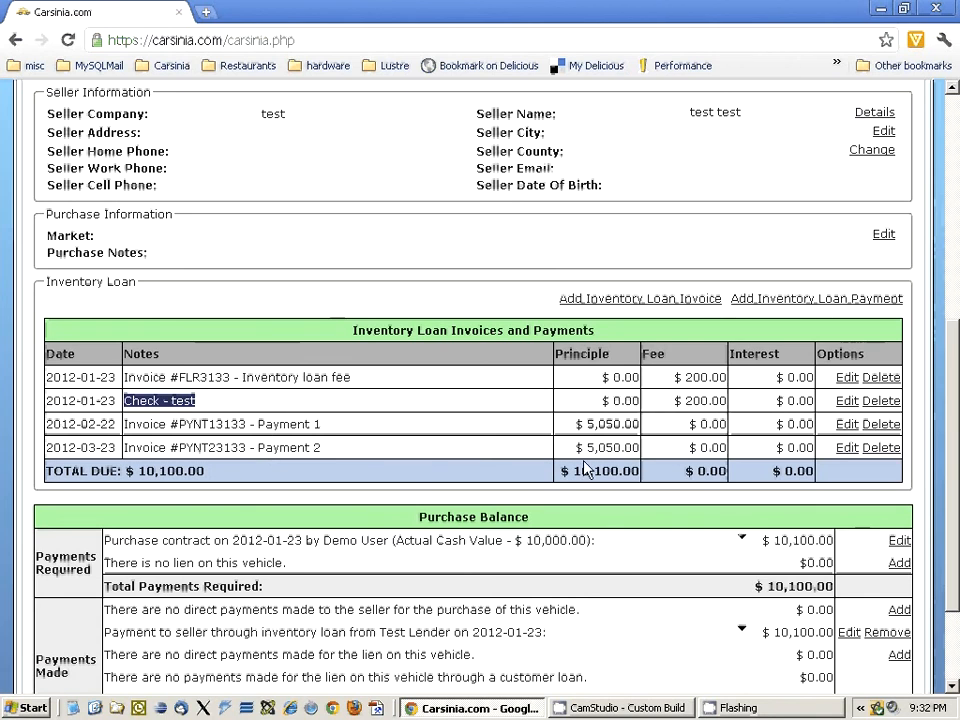
pyautogui.moveTo(128, 470); pyautogui.dragTo(219, 469)
pyautogui.click(253, 478)
pyautogui.scroll(6, 253, 478)
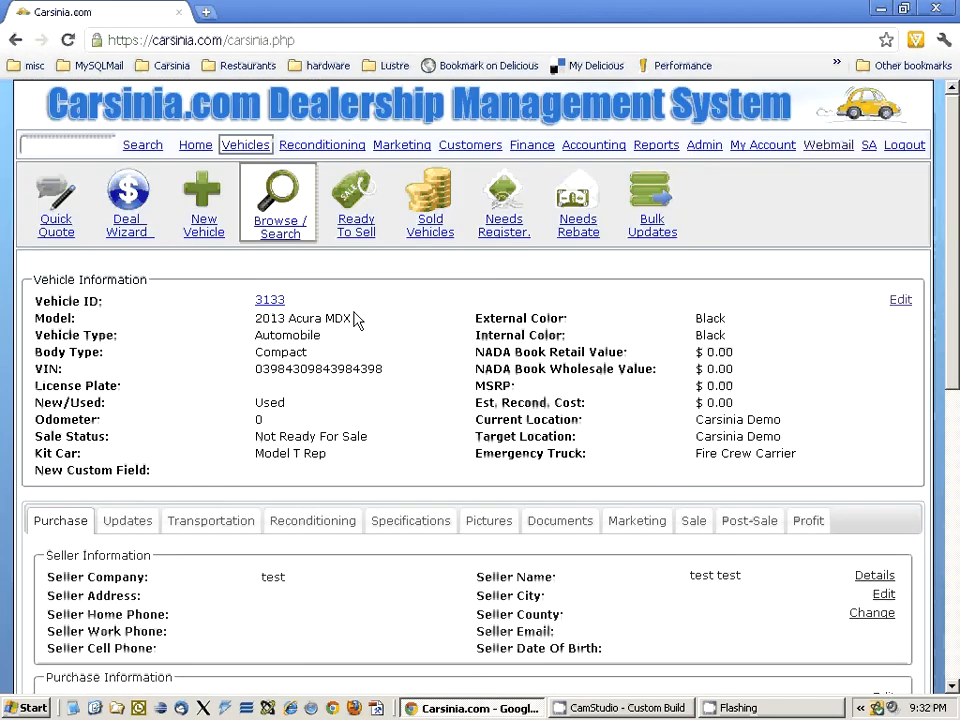
pyautogui.scroll(-6, 310, 414)
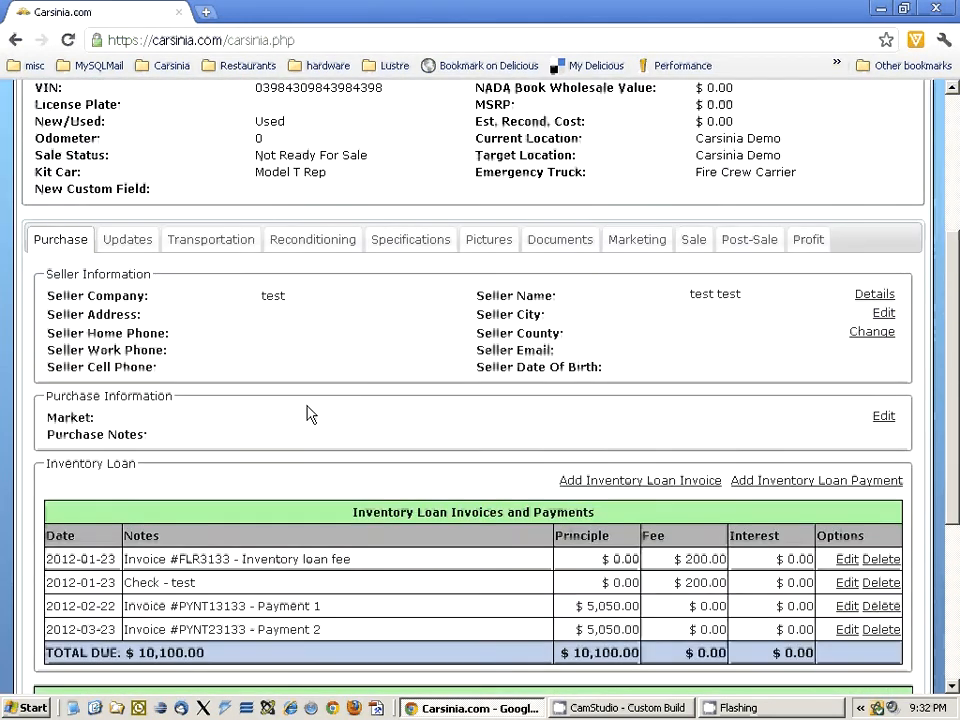
pyautogui.scroll(2, 310, 414)
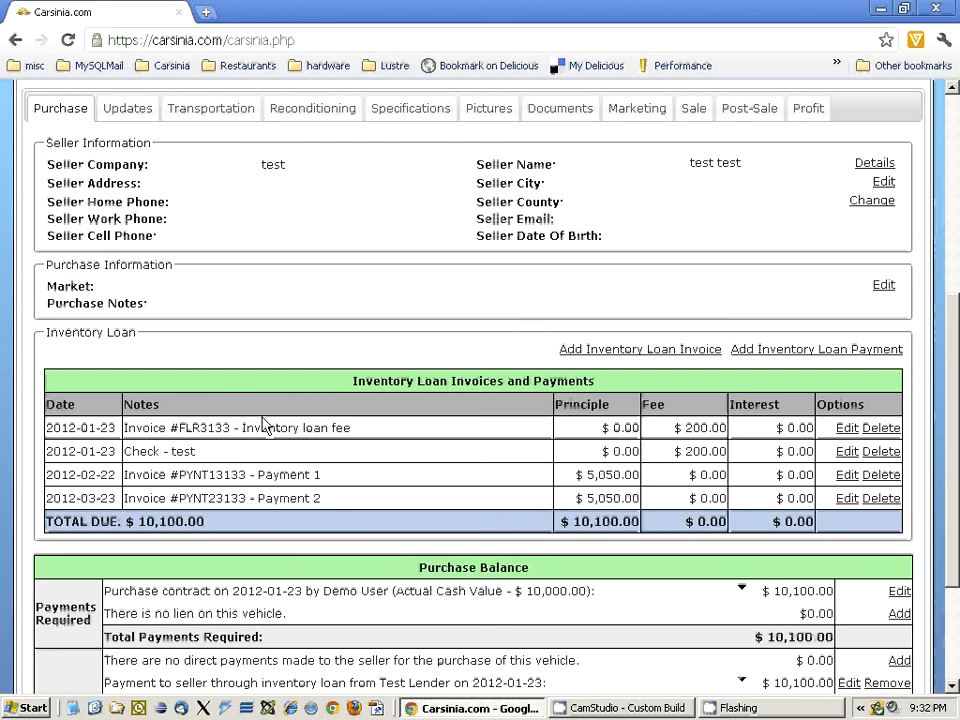
pyautogui.scroll(5, 266, 497)
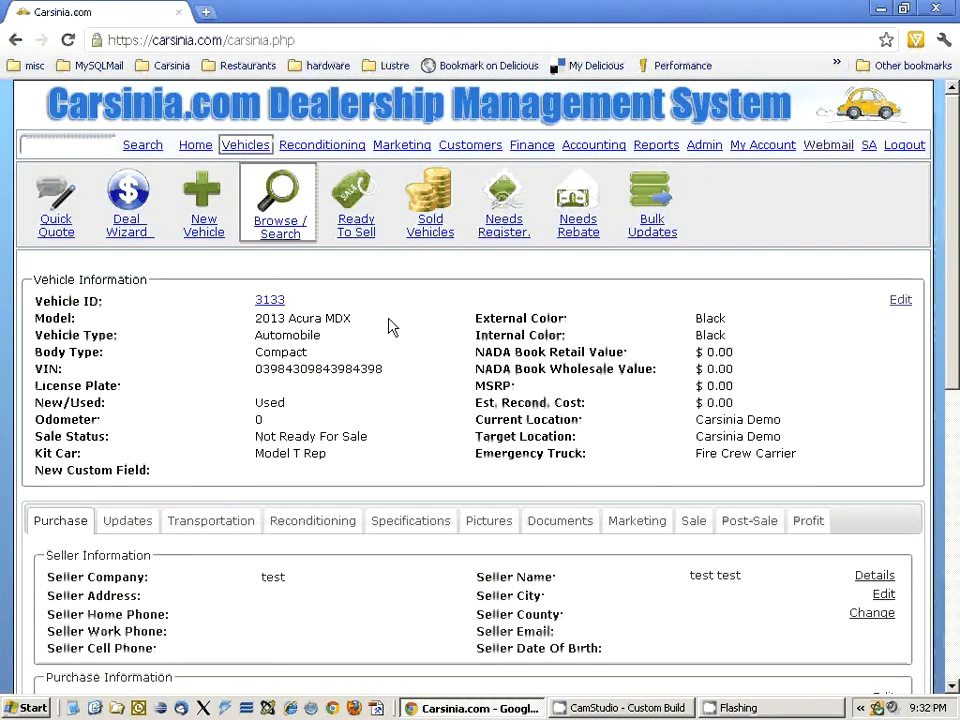
pyautogui.scroll(-5, 406, 333)
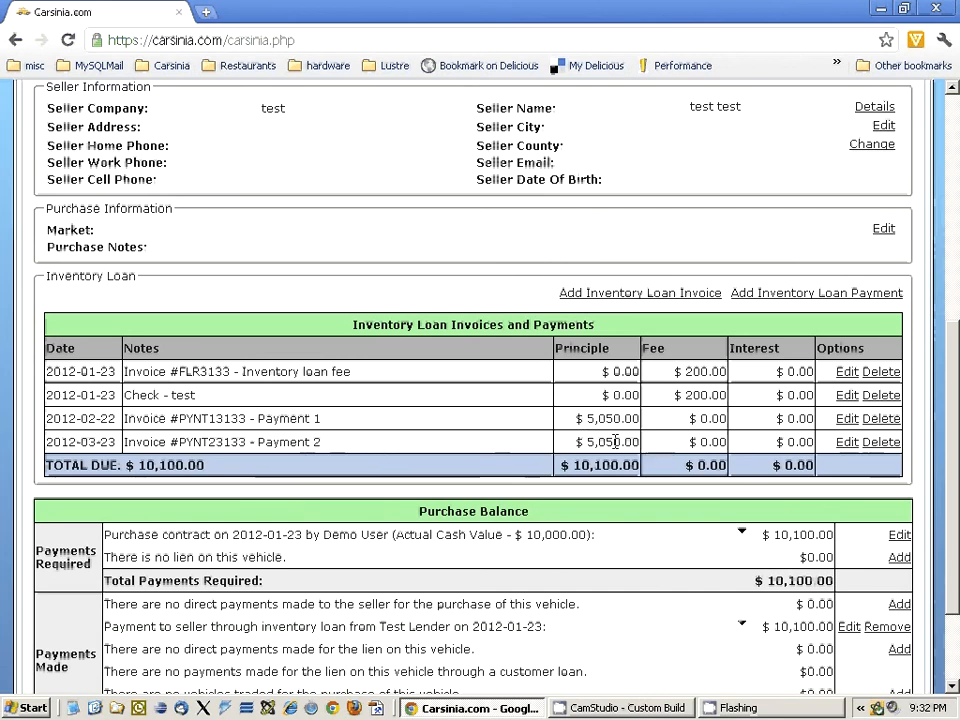
pyautogui.scroll(2, 415, 390)
pyautogui.scroll(5, 415, 390)
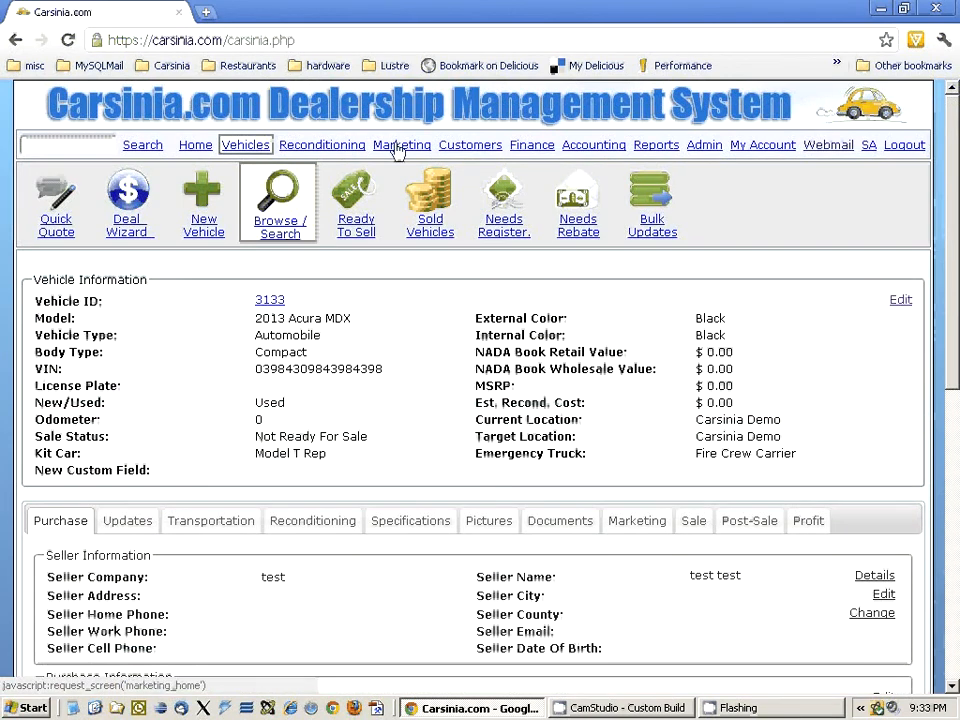
# - Open the inventory loans list in the Finance section and examine each vehicle's model, VIN and remaining loan amount
pyautogui.click(532, 146)
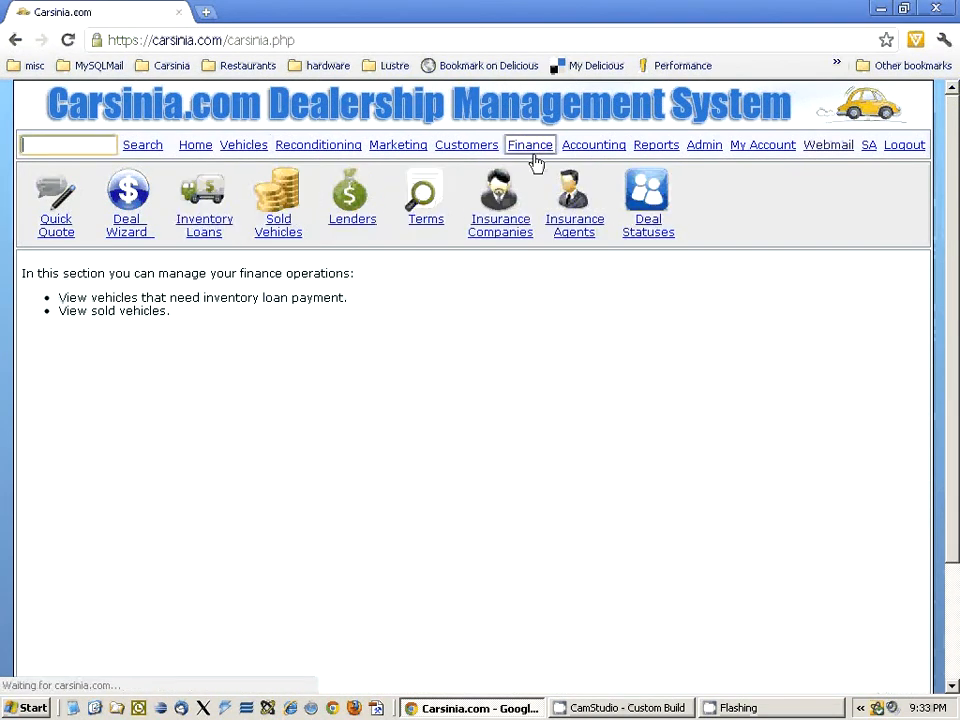
pyautogui.click(220, 229)
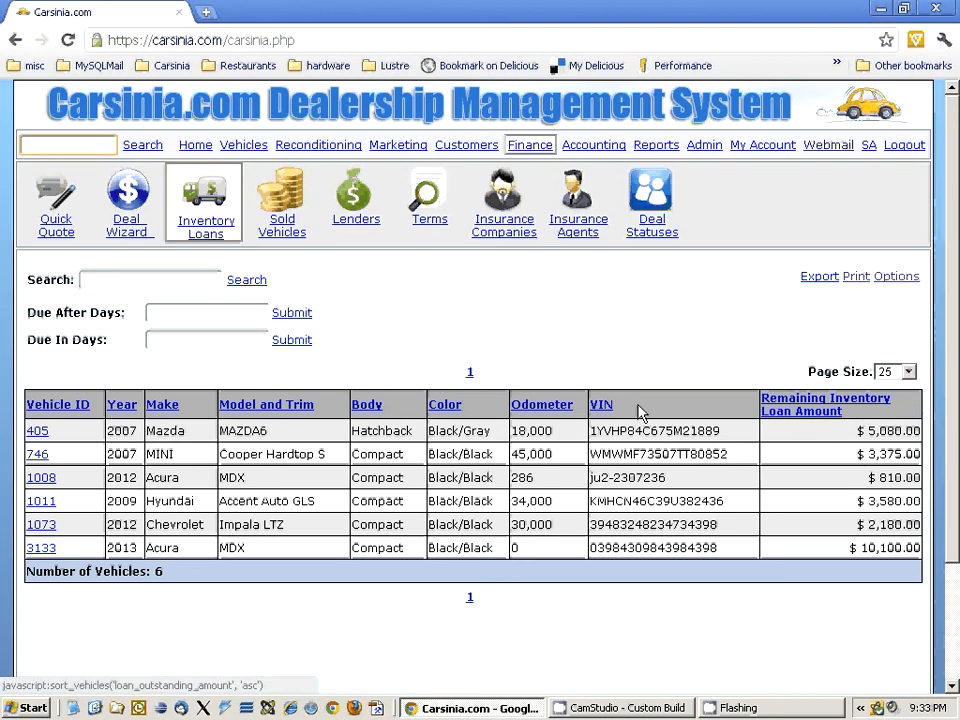
pyautogui.moveTo(268, 438); pyautogui.dragTo(223, 433)
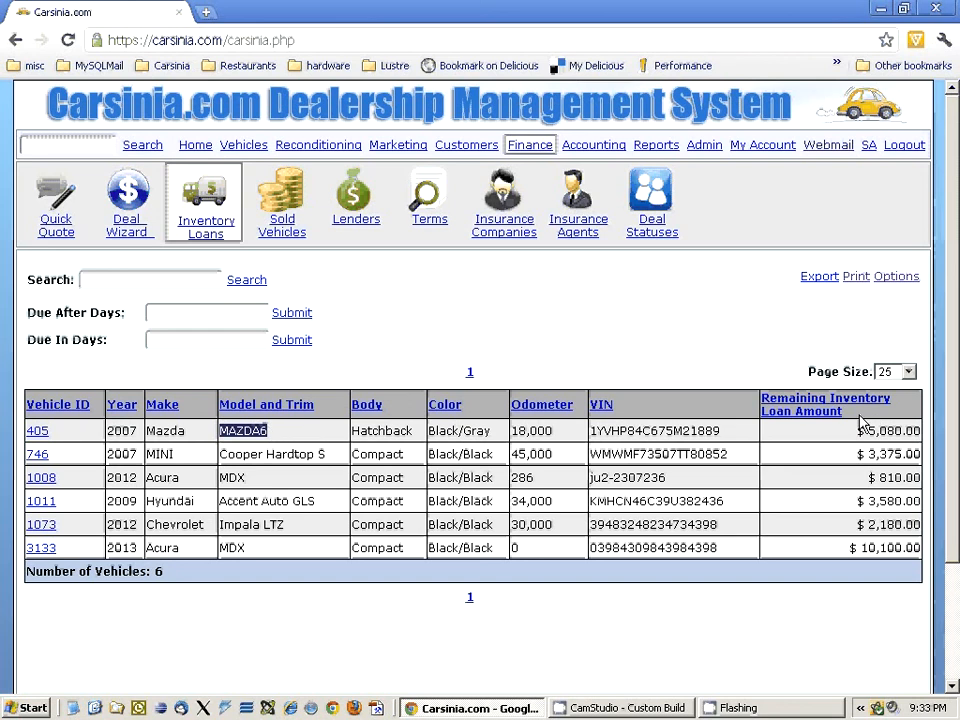
pyautogui.click(722, 430)
pyautogui.moveTo(722, 430); pyautogui.dragTo(591, 428)
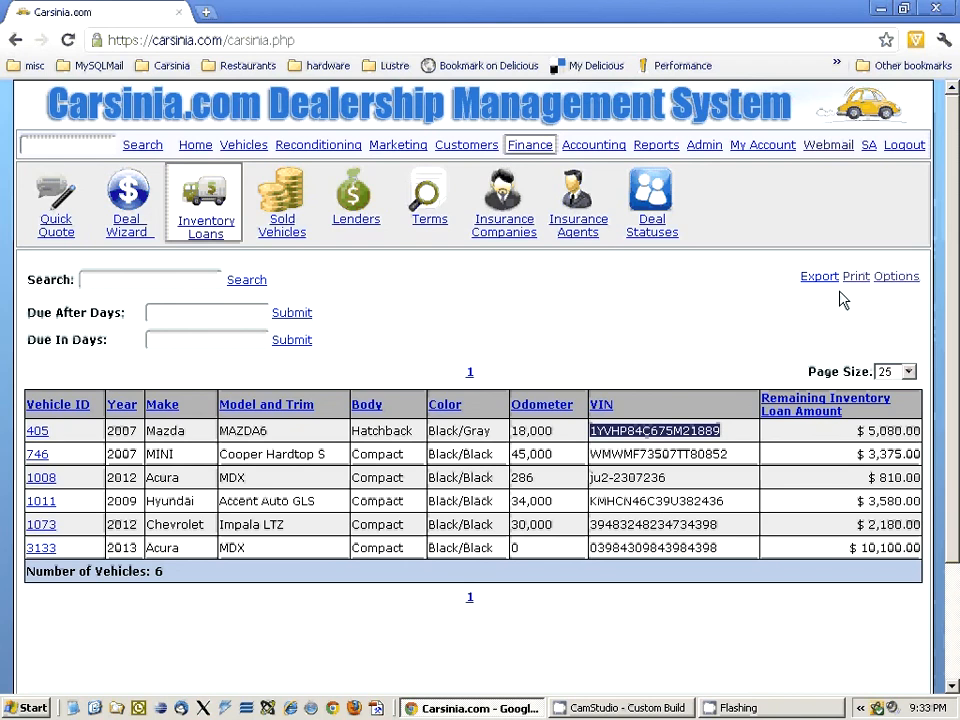
# - Update the report options so column 8 shows Next Inventory Loan Due Date and column 9 is shown with Remaining Inventory Loan Amount
pyautogui.click(897, 277)
pyautogui.click(443, 428)
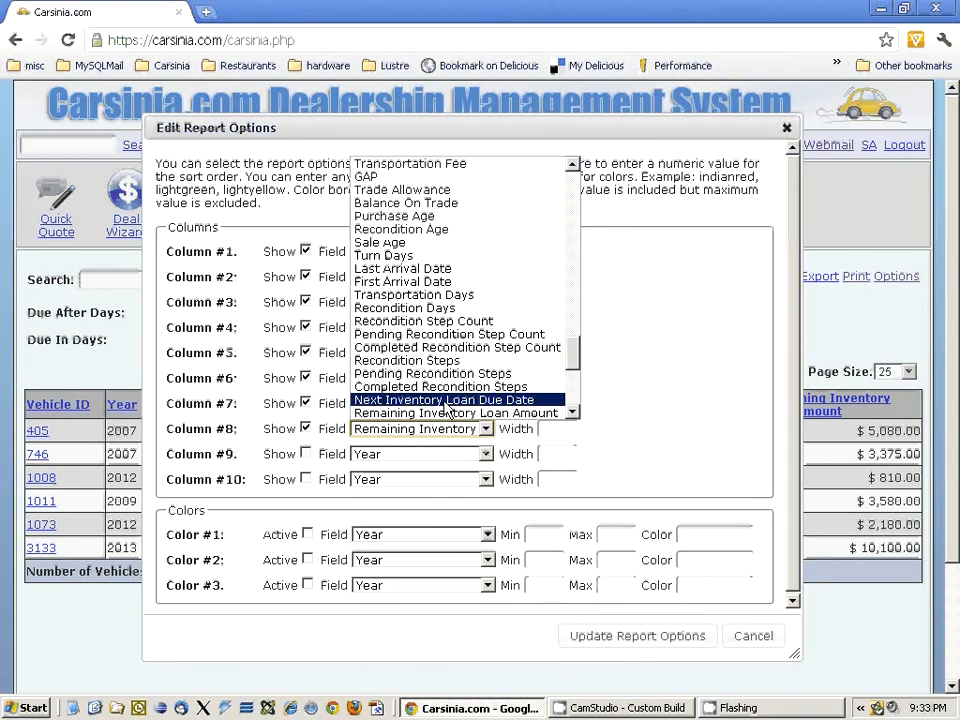
pyautogui.click(446, 400)
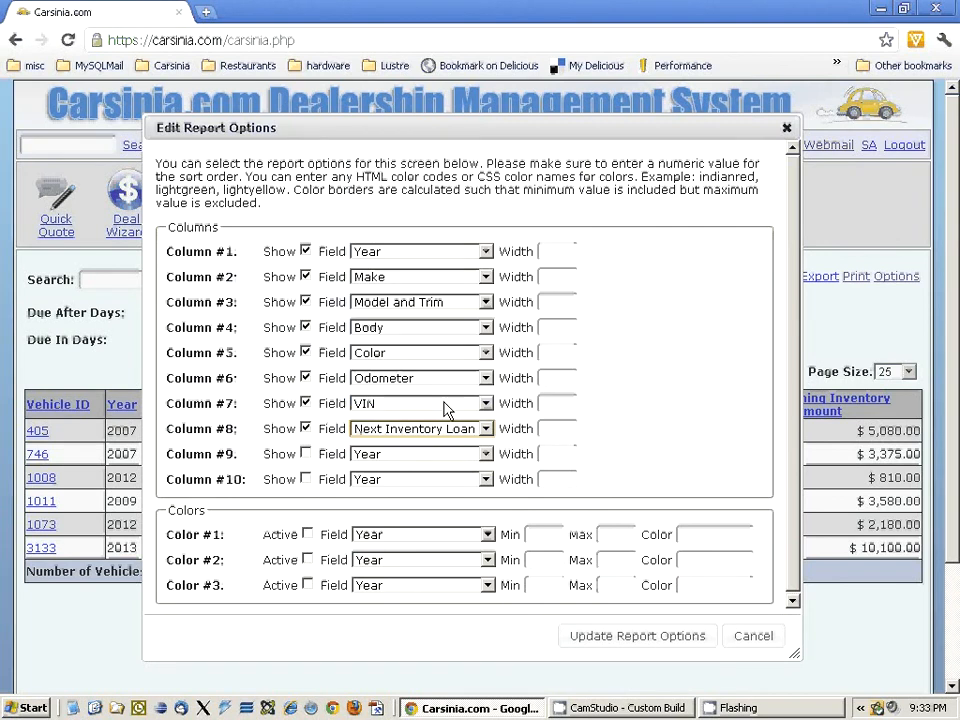
pyautogui.click(305, 453)
pyautogui.click(428, 455)
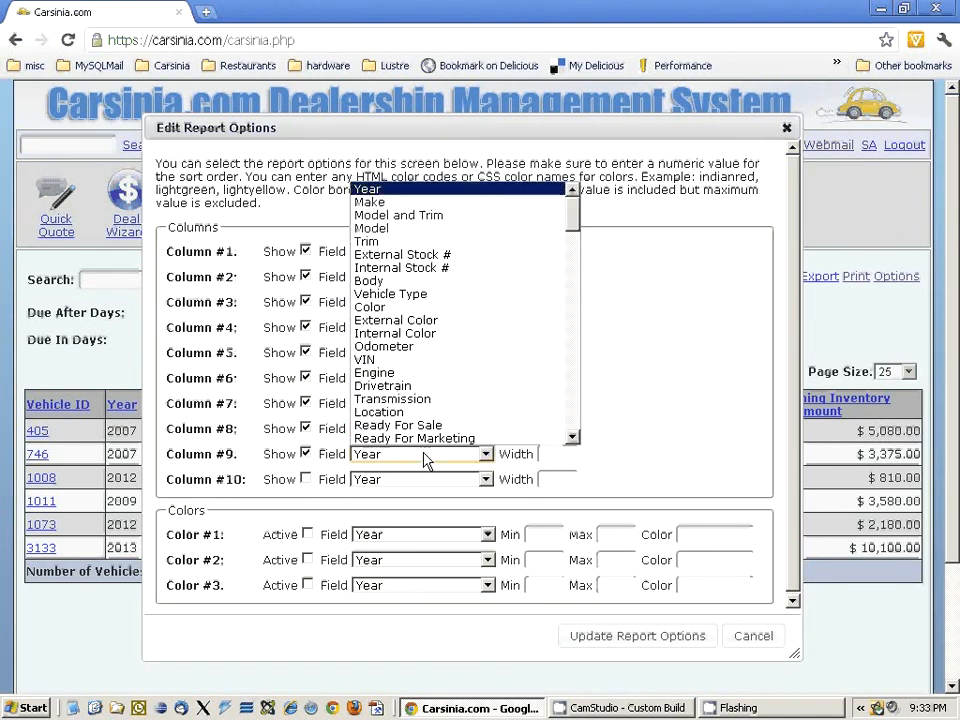
pyautogui.scroll(-10, 445, 392)
pyautogui.scroll(-15, 445, 392)
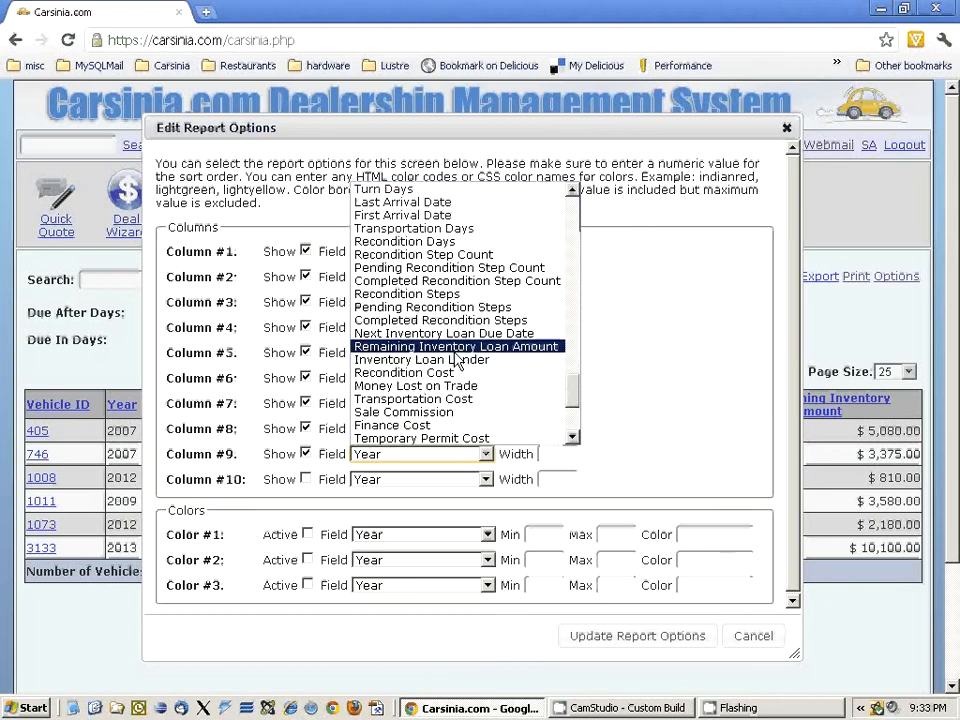
pyautogui.click(455, 347)
pyautogui.click(643, 635)
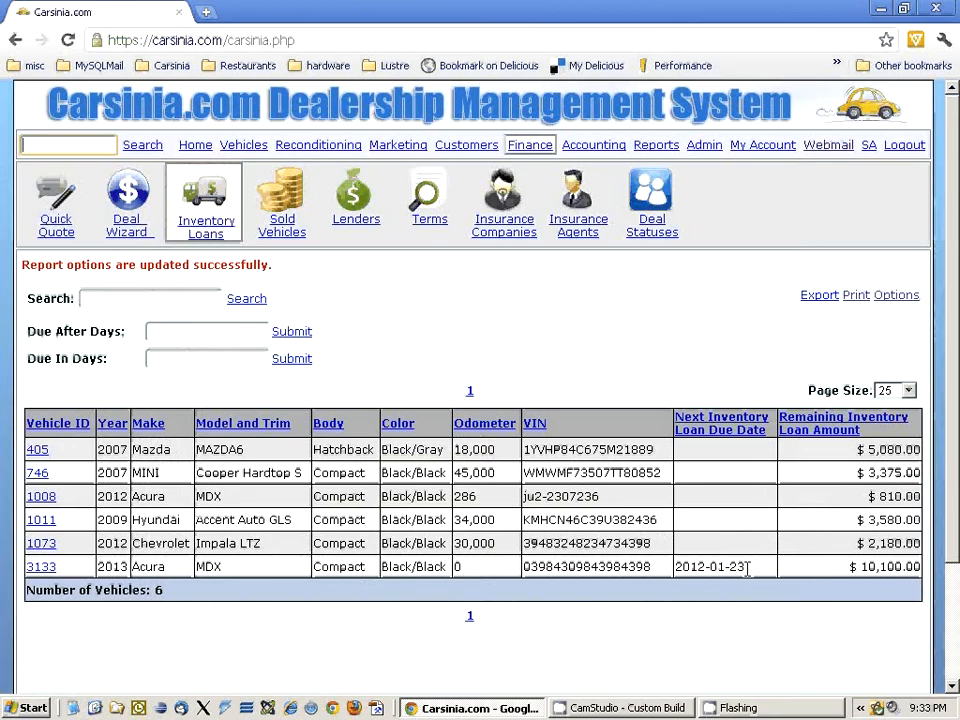
# - Check the 2013 Acura MDX's next loan due date in the list against the invoice dates in its vehicle record
pyautogui.moveTo(762, 573); pyautogui.dragTo(678, 568)
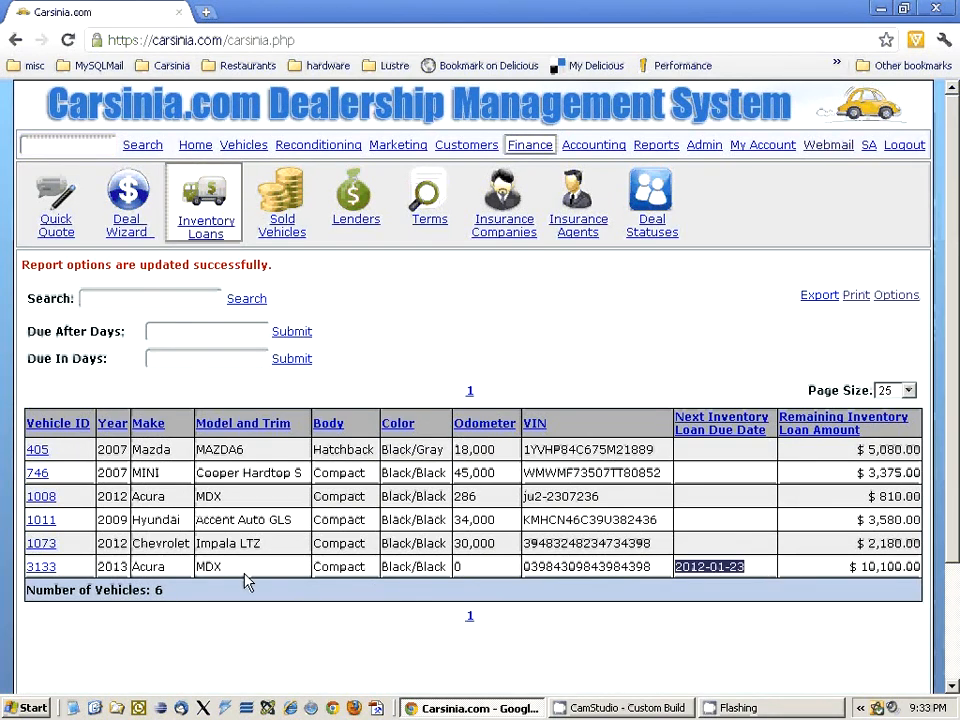
pyautogui.click(43, 568)
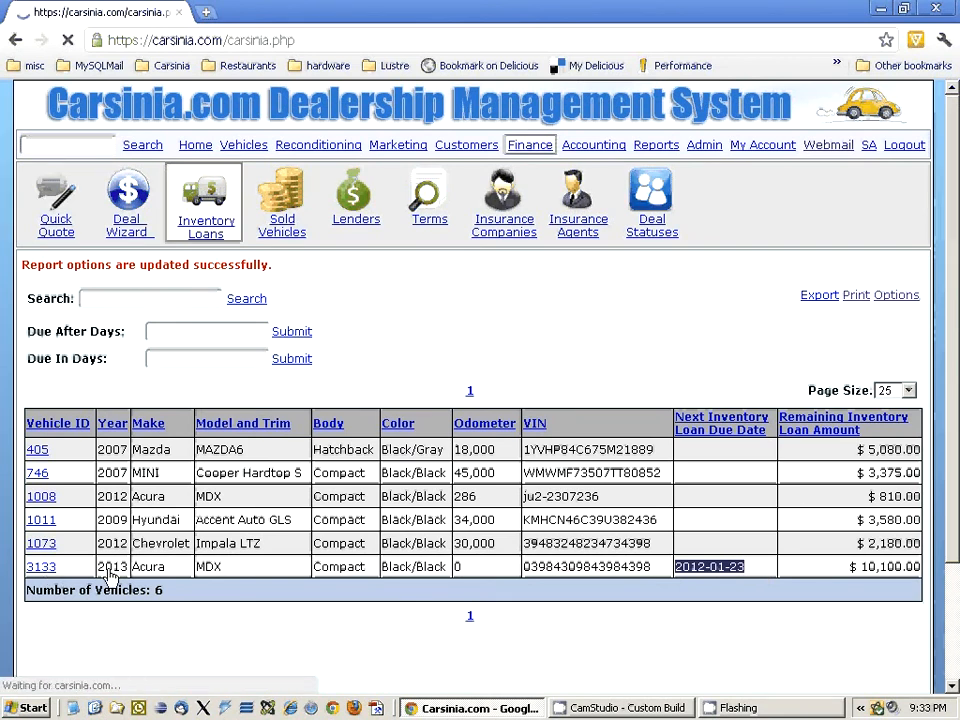
pyautogui.scroll(-5, 214, 551)
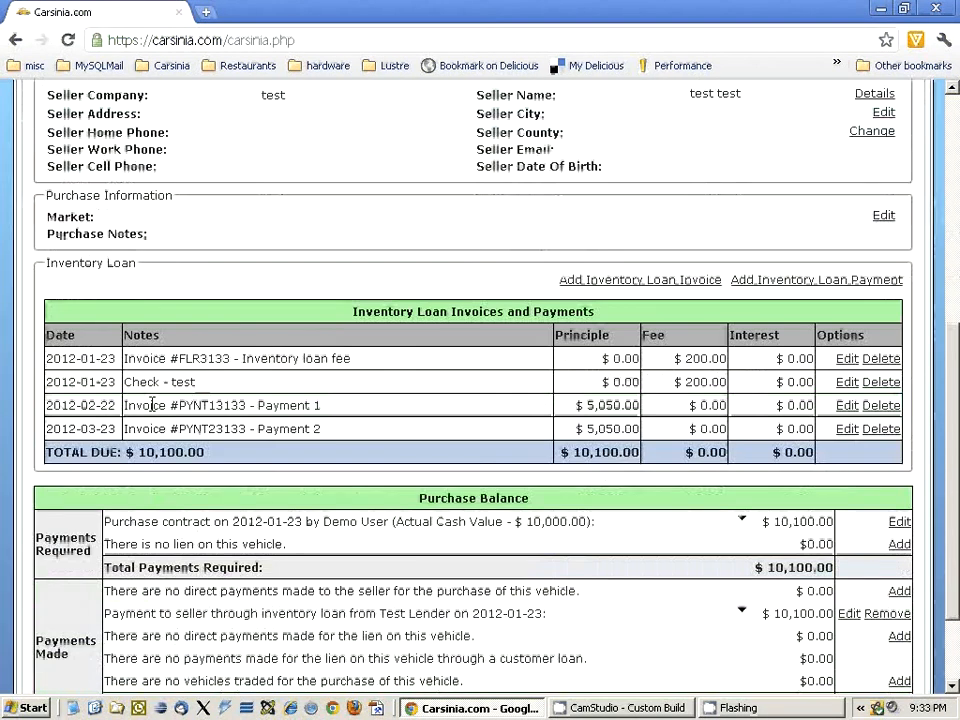
pyautogui.moveTo(118, 407); pyautogui.dragTo(45, 410)
pyautogui.click(219, 380)
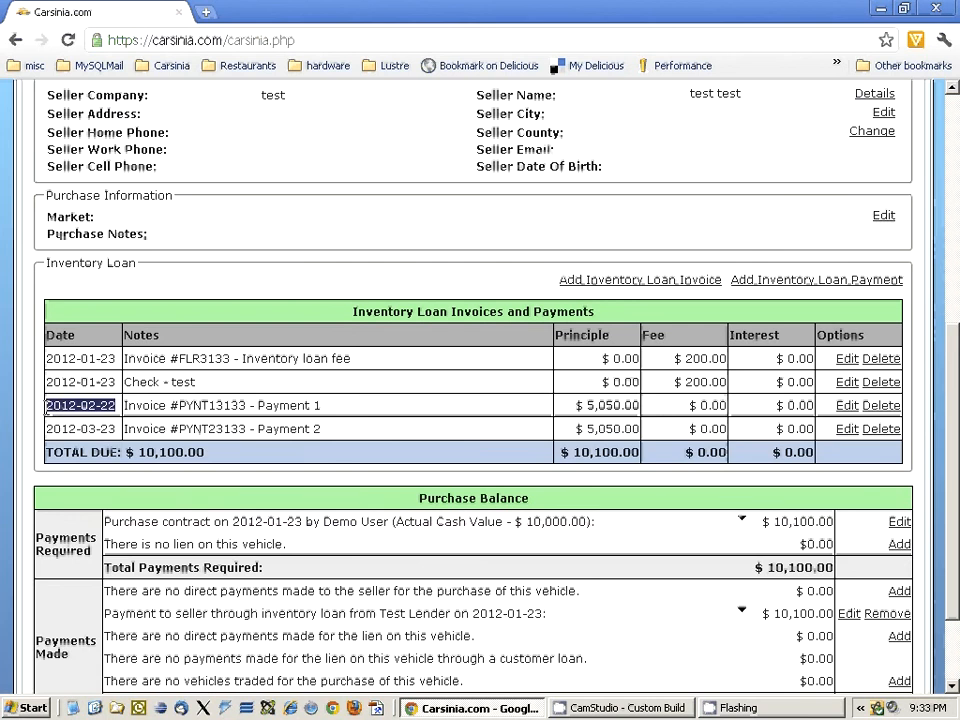
# - Return to the inventory loans list and examine the next due date and remaining loan amount columns
pyautogui.scroll(10, 343, 379)
pyautogui.click(192, 168)
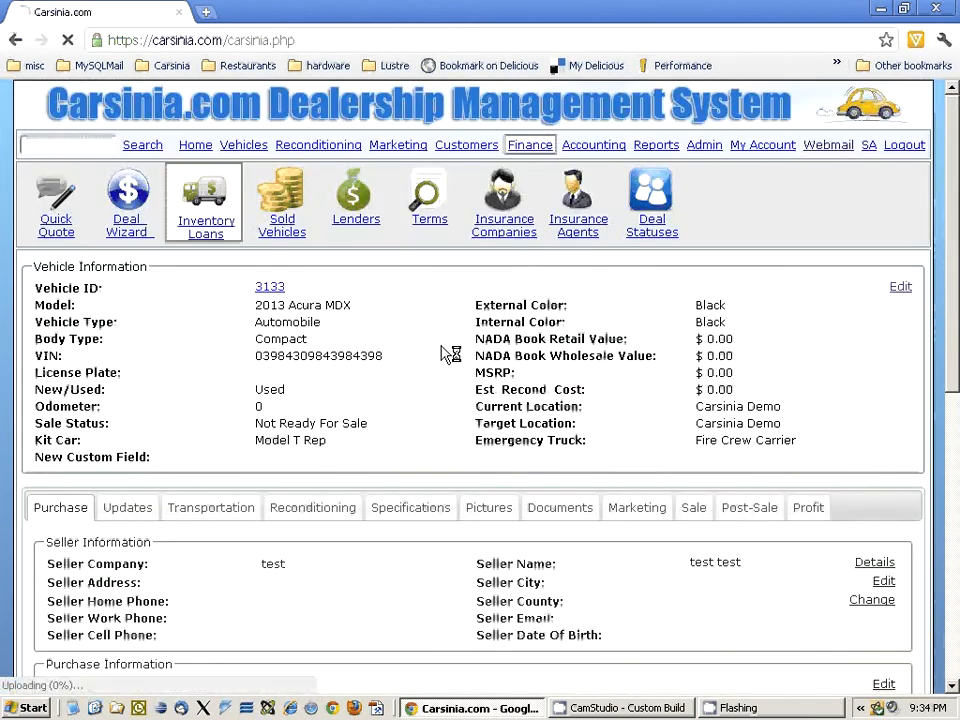
pyautogui.scroll(-3, 445, 355)
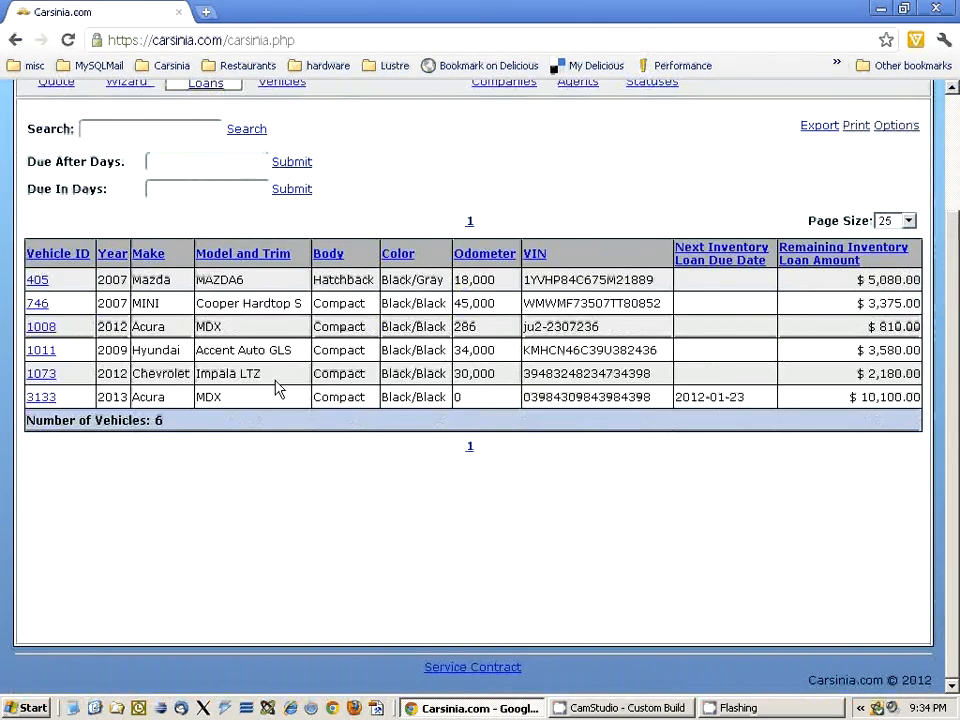
pyautogui.moveTo(746, 397); pyautogui.dragTo(676, 397)
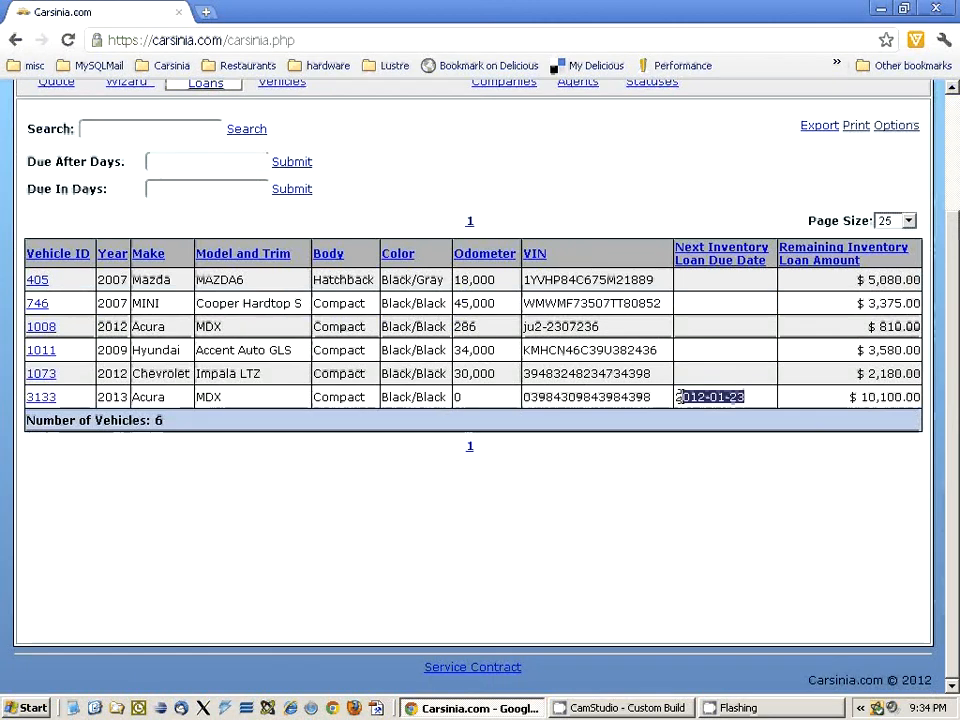
pyautogui.moveTo(893, 262); pyautogui.dragTo(727, 347)
pyautogui.click(200, 216)
# - Filter the inventory loans list to show loans due in 2 days
pyautogui.scroll(3, 205, 240)
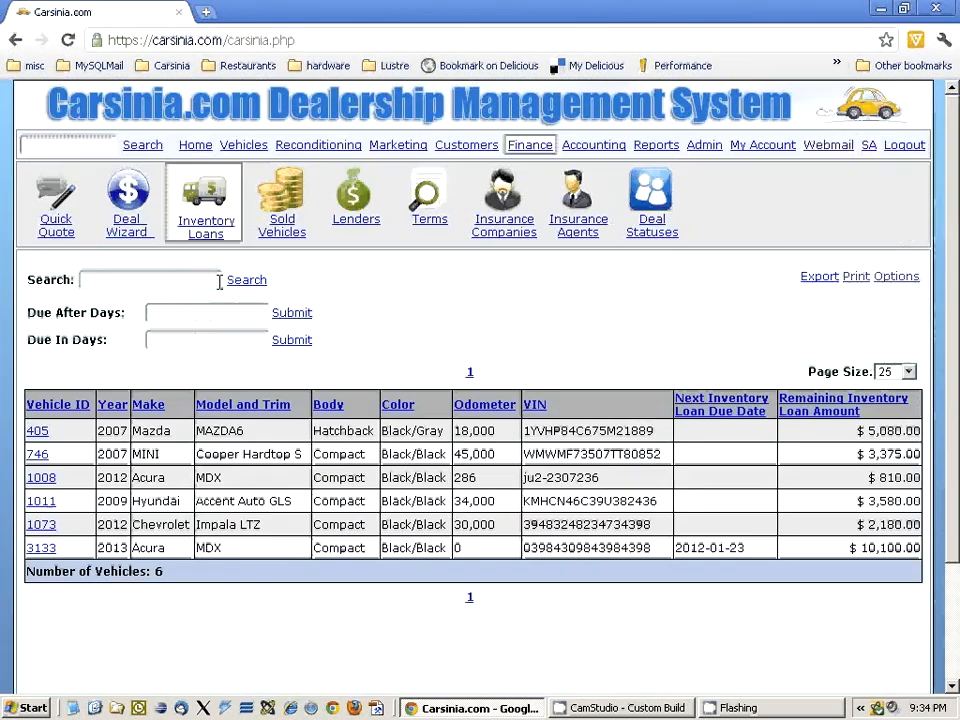
pyautogui.click(172, 314)
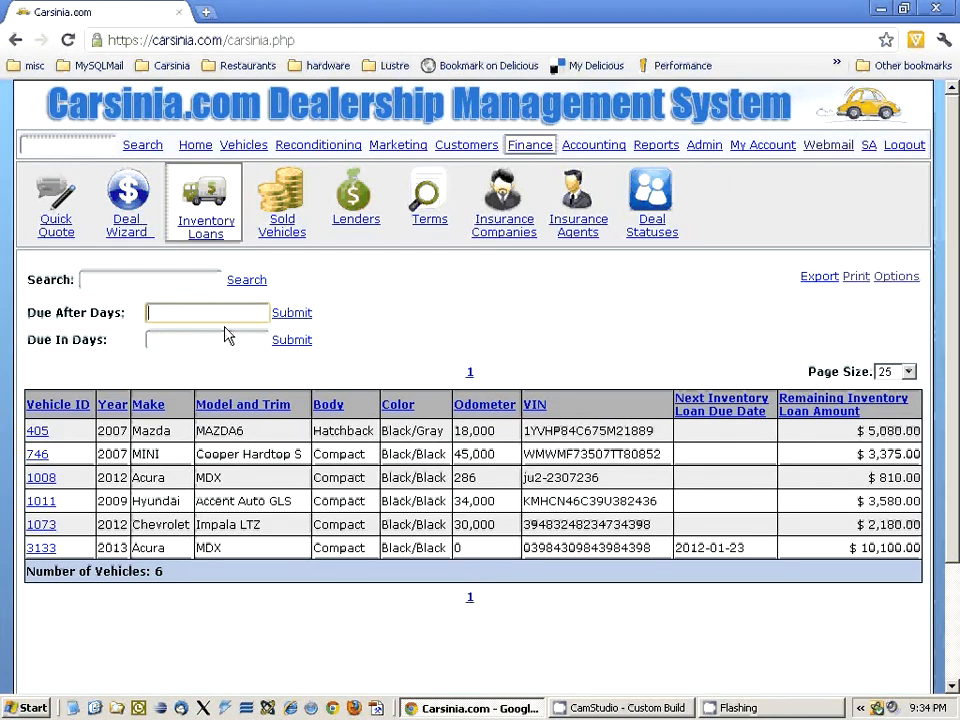
pyautogui.click(202, 339)
pyautogui.write('2')
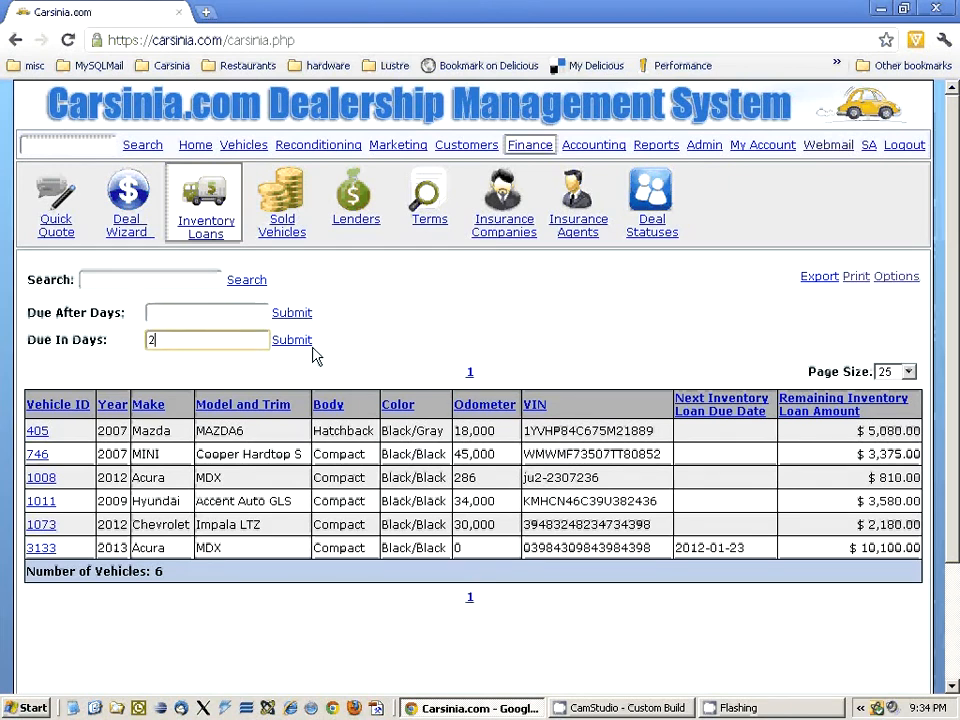
pyautogui.click(306, 343)
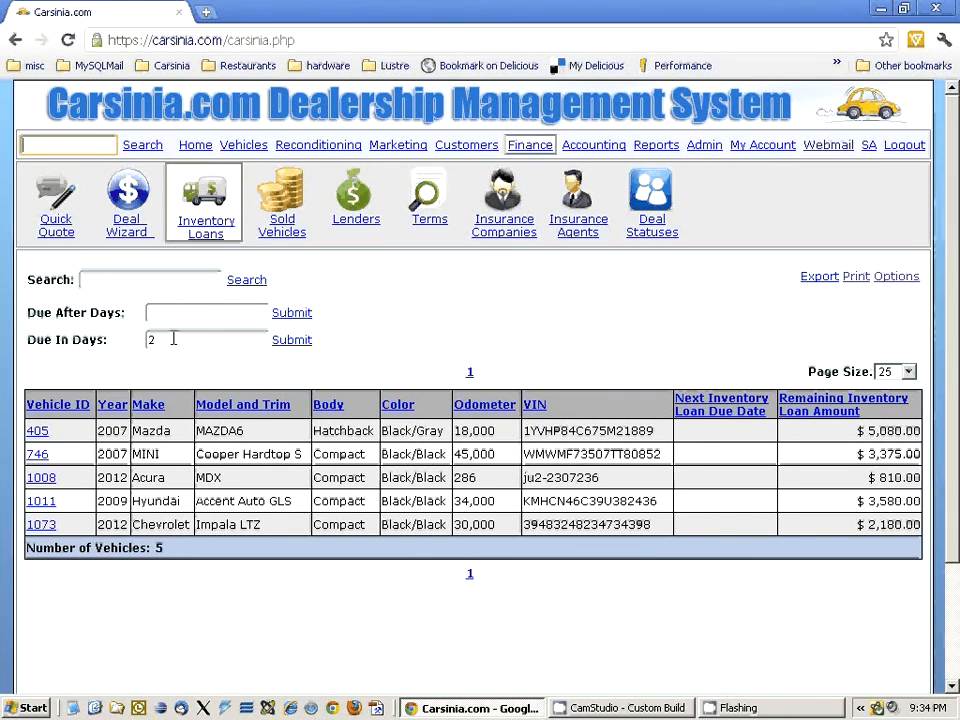
# - Clear the due-in-days filter and examine the 2013 Acura MDX's next inventory loan due date
pyautogui.moveTo(176, 336); pyautogui.dragTo(115, 345)
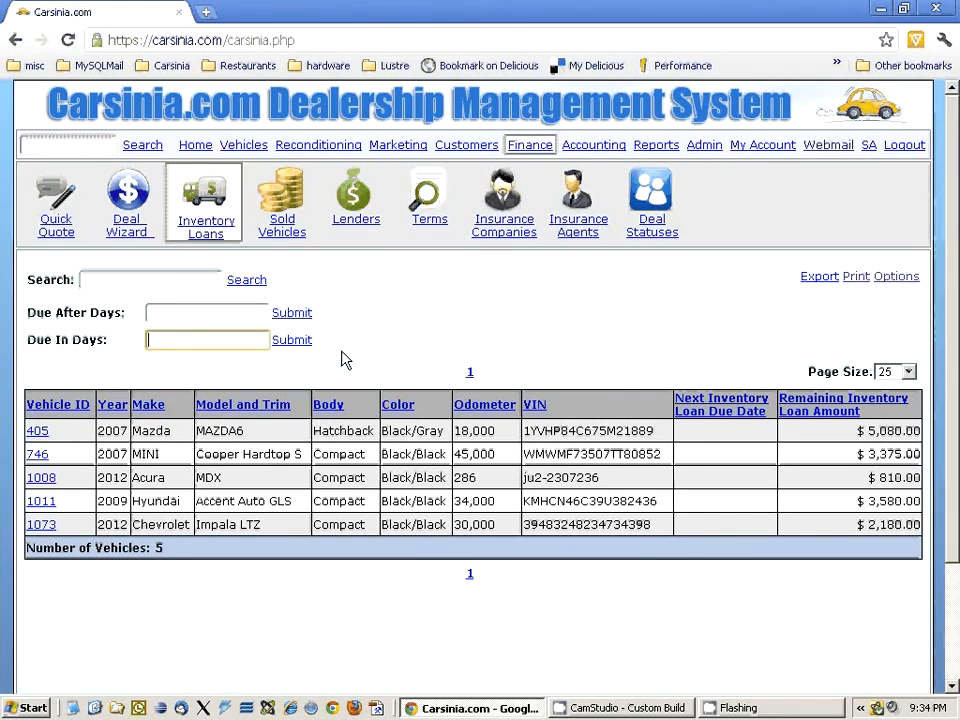
pyautogui.click(293, 341)
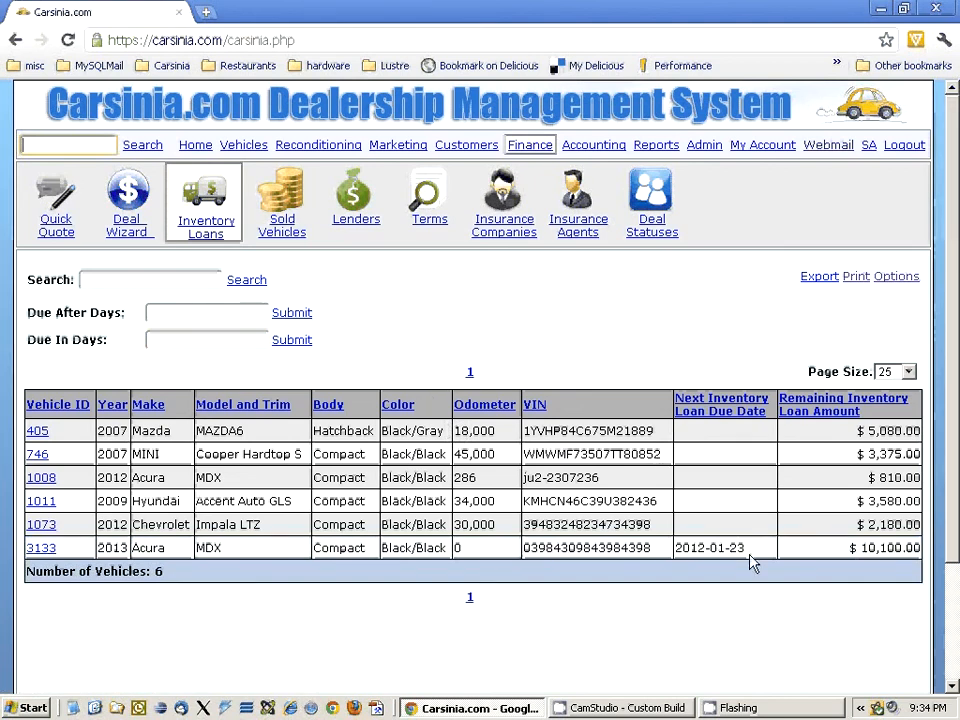
pyautogui.moveTo(757, 558); pyautogui.dragTo(679, 549)
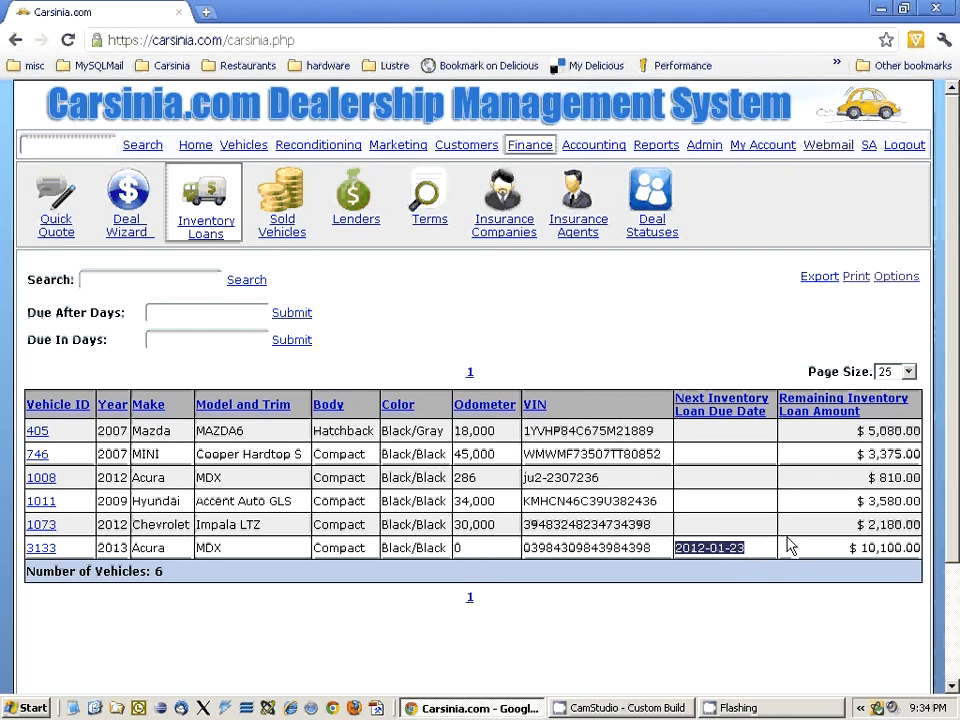
# - Open the 2013 Acura MDX's vehicle record and review its inventory loan invoices and payments
pyautogui.click(40, 550)
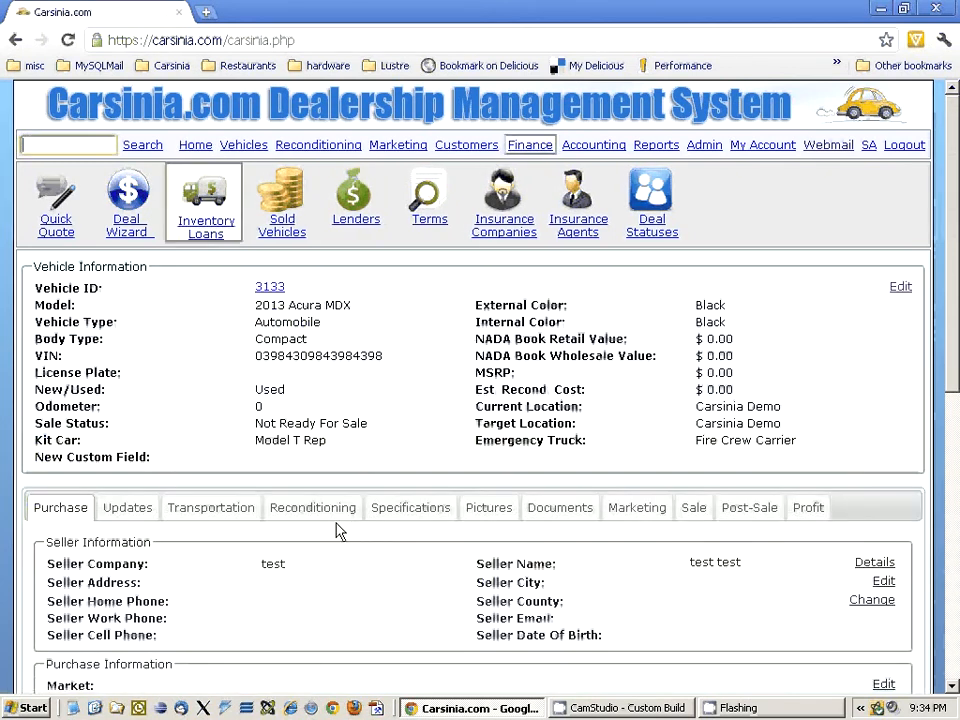
pyautogui.scroll(-4, 252, 392)
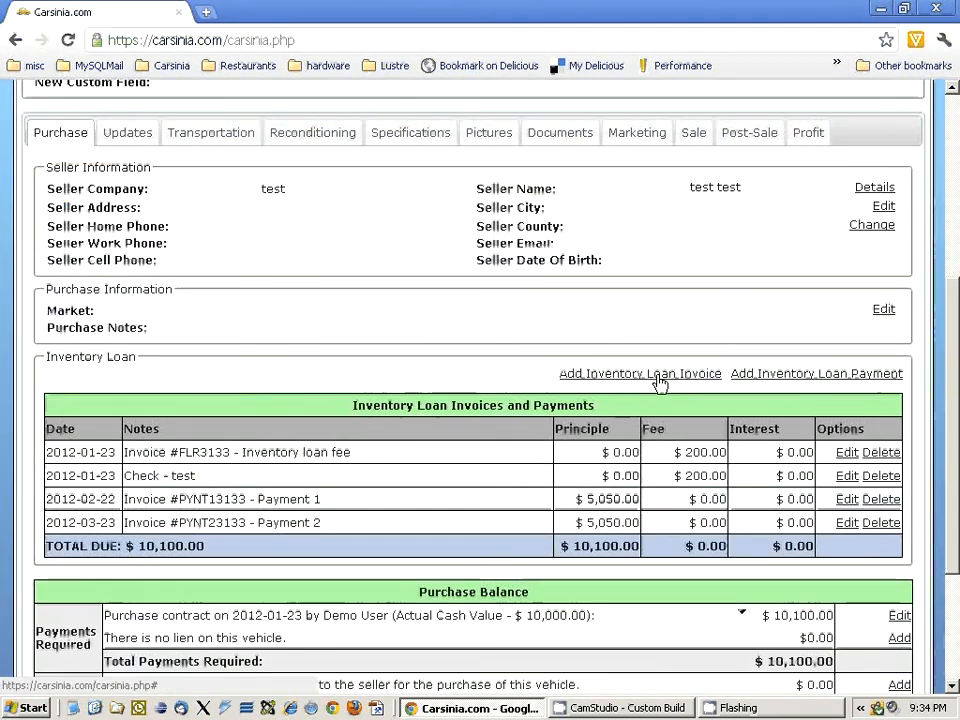
pyautogui.scroll(4, 500, 460)
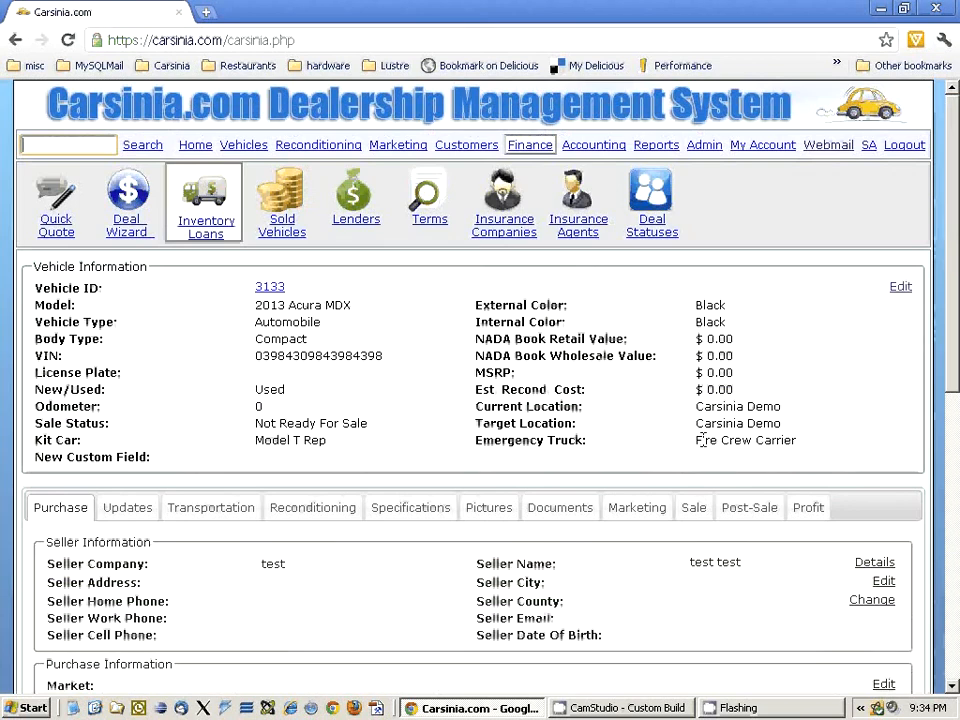
pyautogui.scroll(-4, 686, 452)
pyautogui.scroll(2, 700, 420)
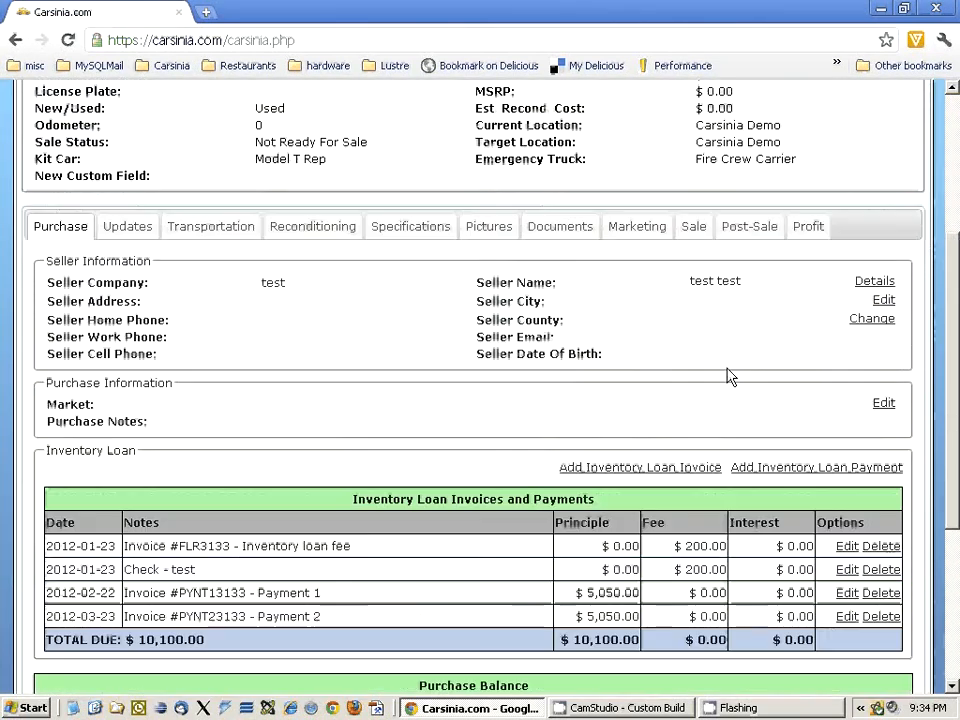
# - Check the Acura MDX's sale section, and update the vehicle's information to mark it as ready for sale
pyautogui.click(695, 230)
pyautogui.scroll(-2, 540, 432)
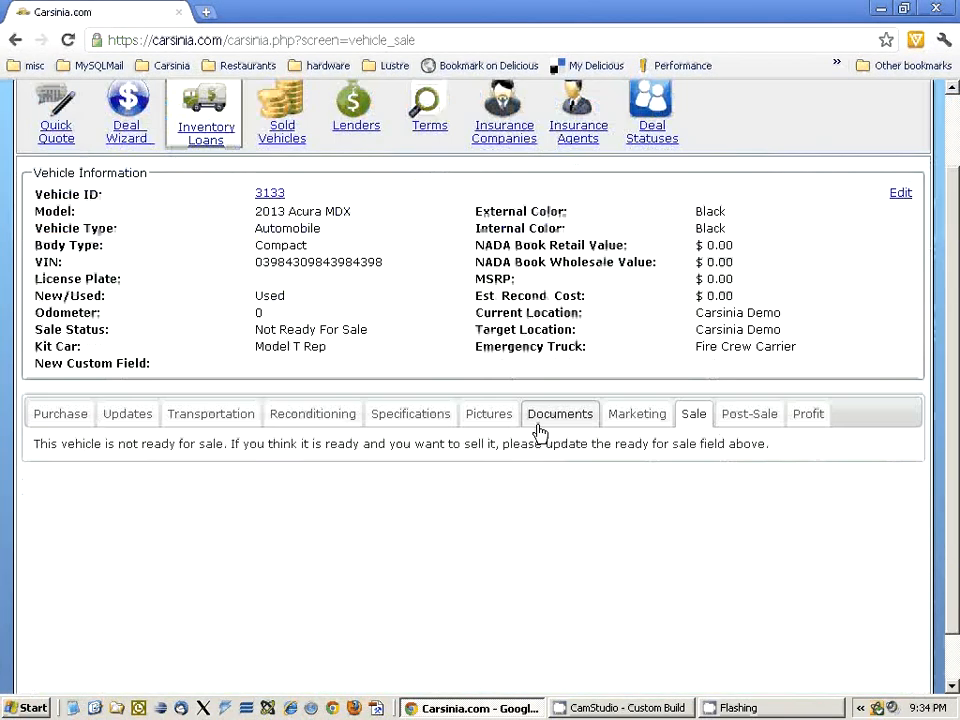
pyautogui.scroll(2, 555, 437)
pyautogui.click(900, 287)
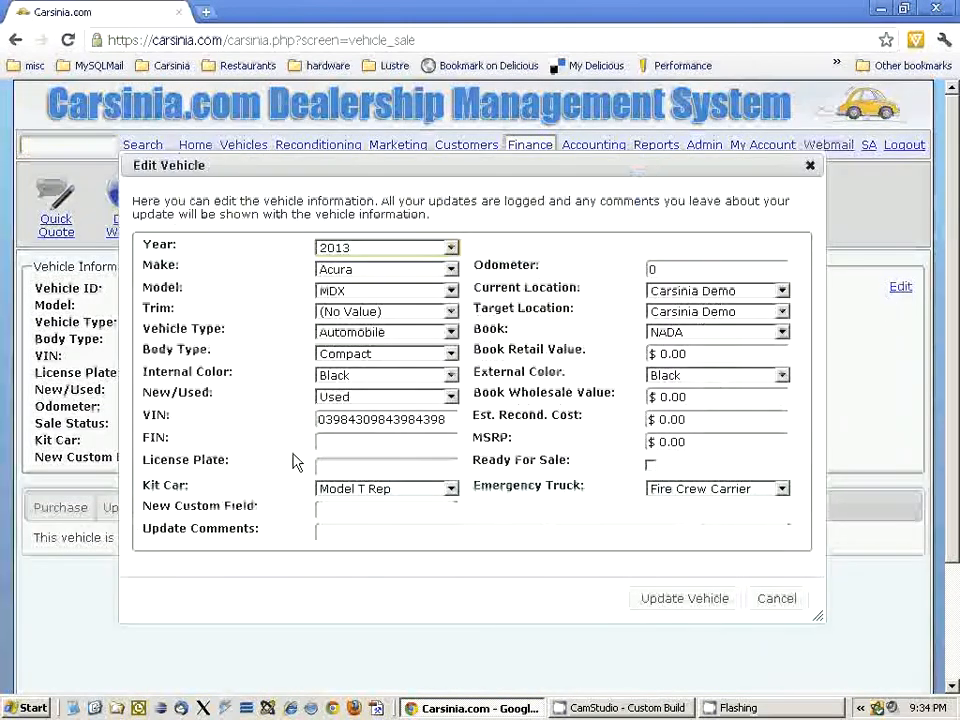
pyautogui.click(650, 464)
pyautogui.click(688, 600)
pyautogui.scroll(-2, 624, 493)
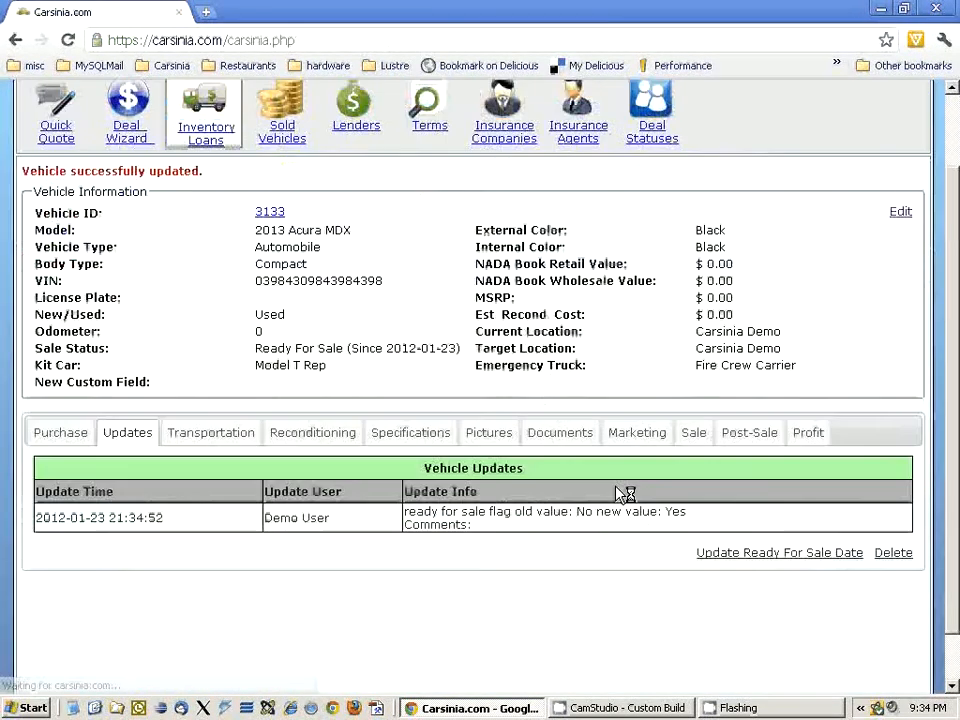
# - Start a sale deal for the Acura MDX and enter a sale price of $10,000.00
pyautogui.click(698, 377)
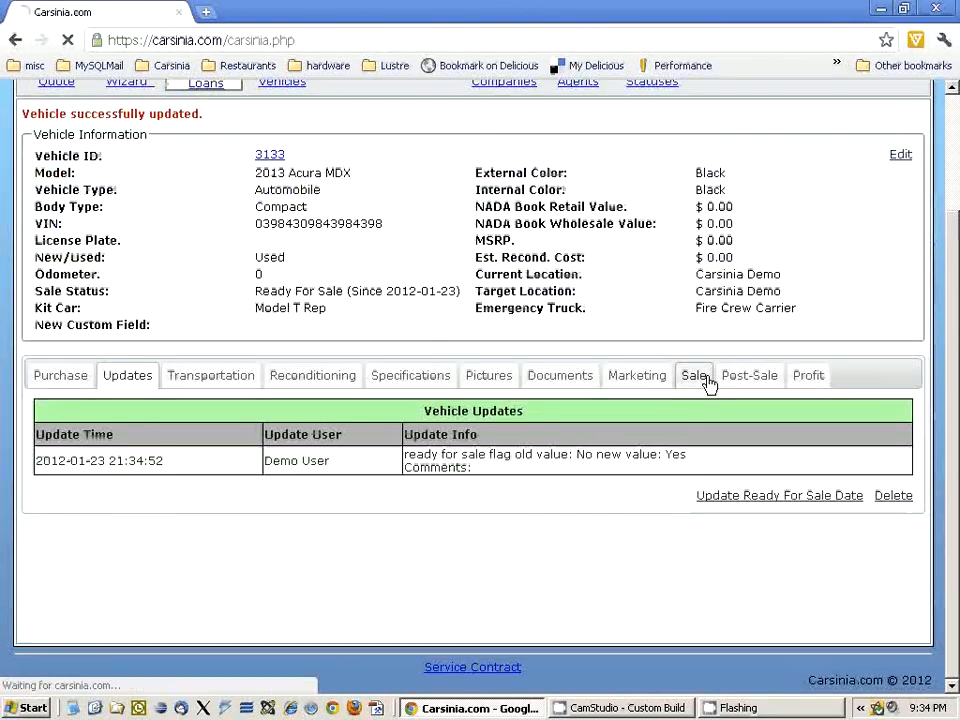
pyautogui.click(904, 542)
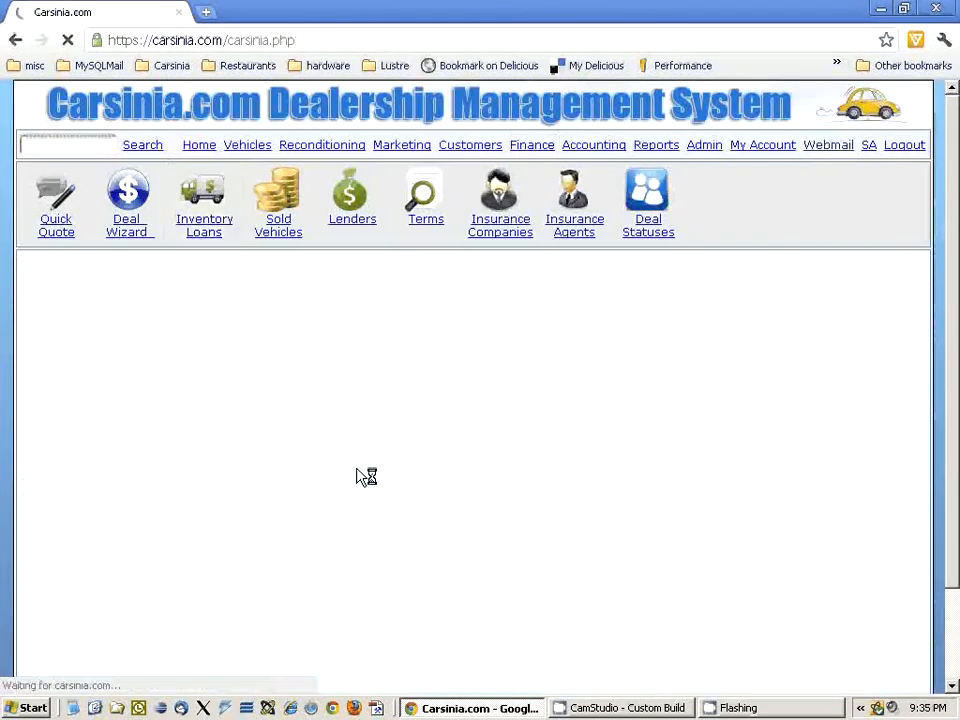
pyautogui.scroll(-1, 345, 450)
pyautogui.scroll(-3, 339, 437)
pyautogui.scroll(1, 317, 349)
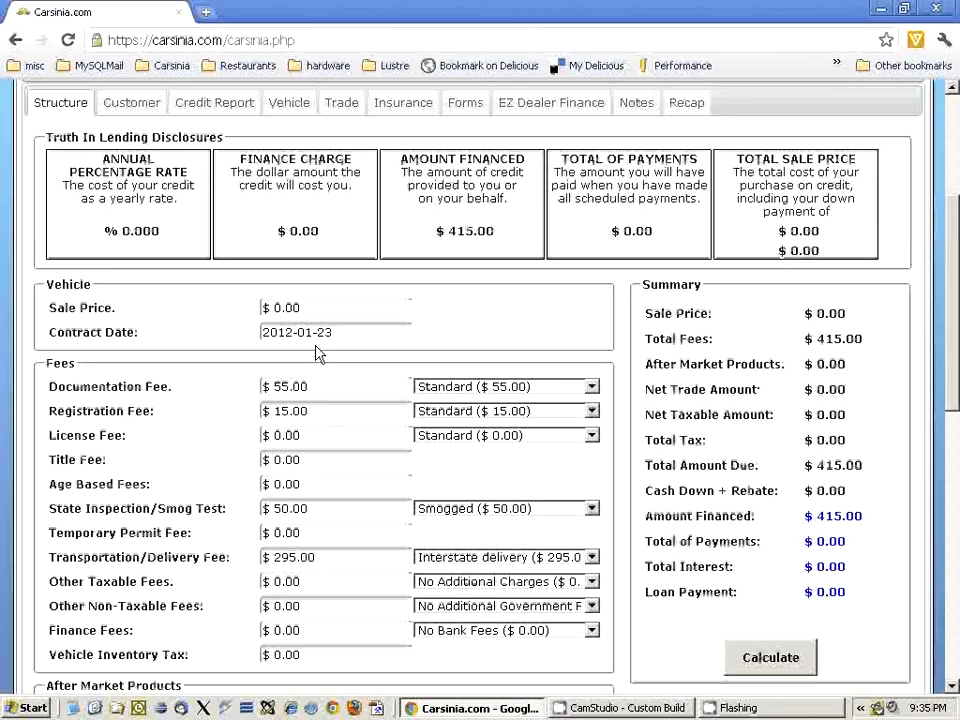
pyautogui.click(322, 308)
pyautogui.write('10,000.00')
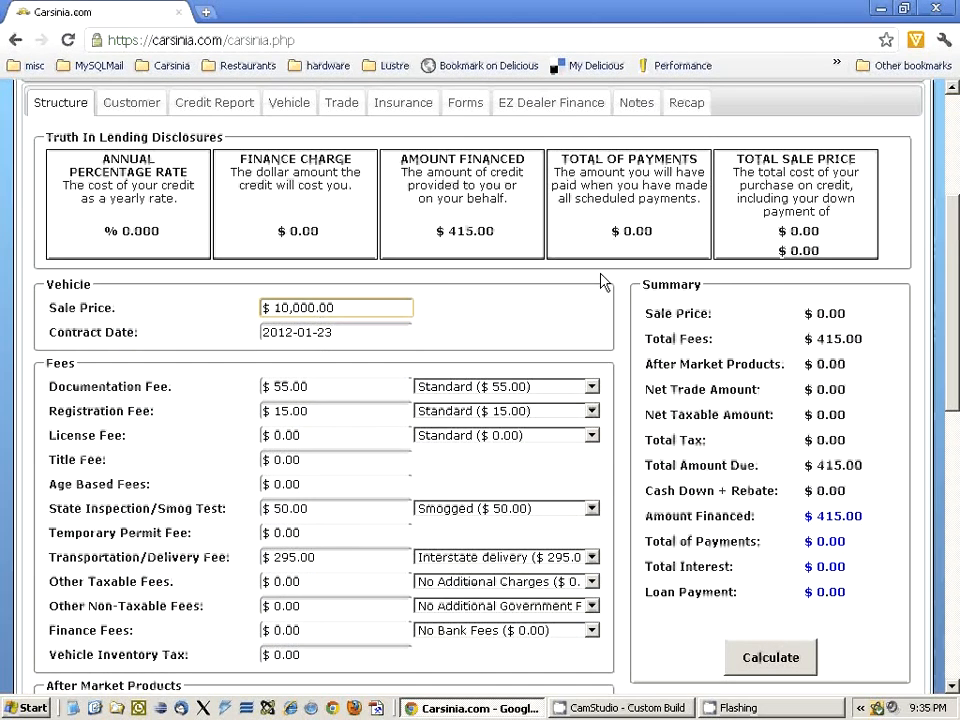
# - Save the deal structure by switching to the recap, and review the profit analysis with the inventory loan costs
pyautogui.scroll(1, 709, 210)
pyautogui.click(331, 384)
pyautogui.scroll(-6, 386, 394)
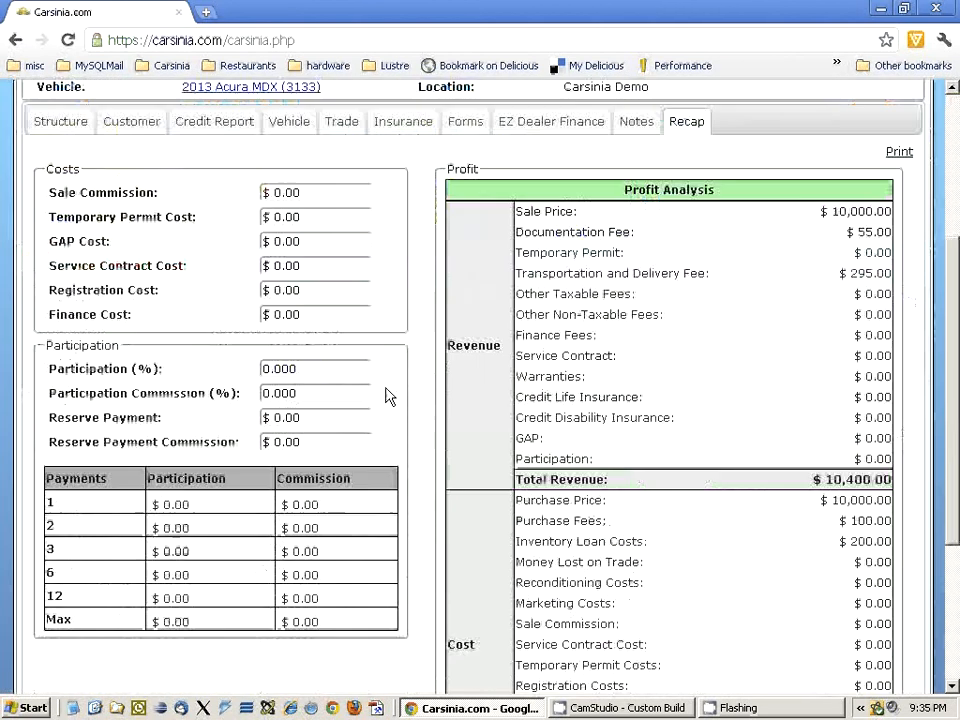
pyautogui.scroll(6, 253, 321)
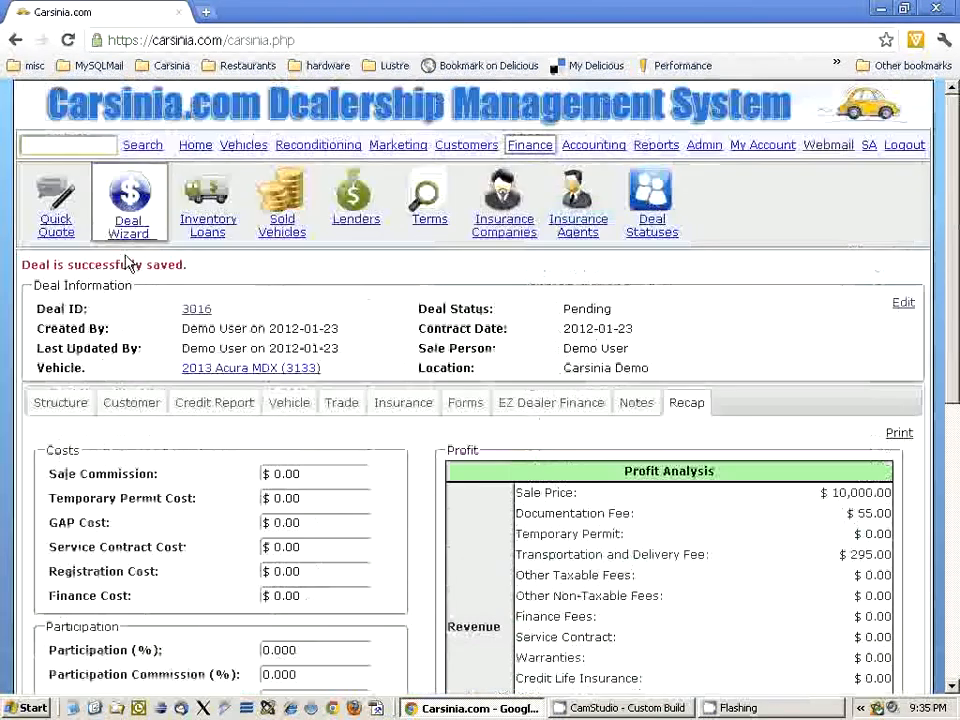
# - Assign the existing customer Test Company3 as the deal's buyer and save by moving on to the vehicle details
pyautogui.click(155, 403)
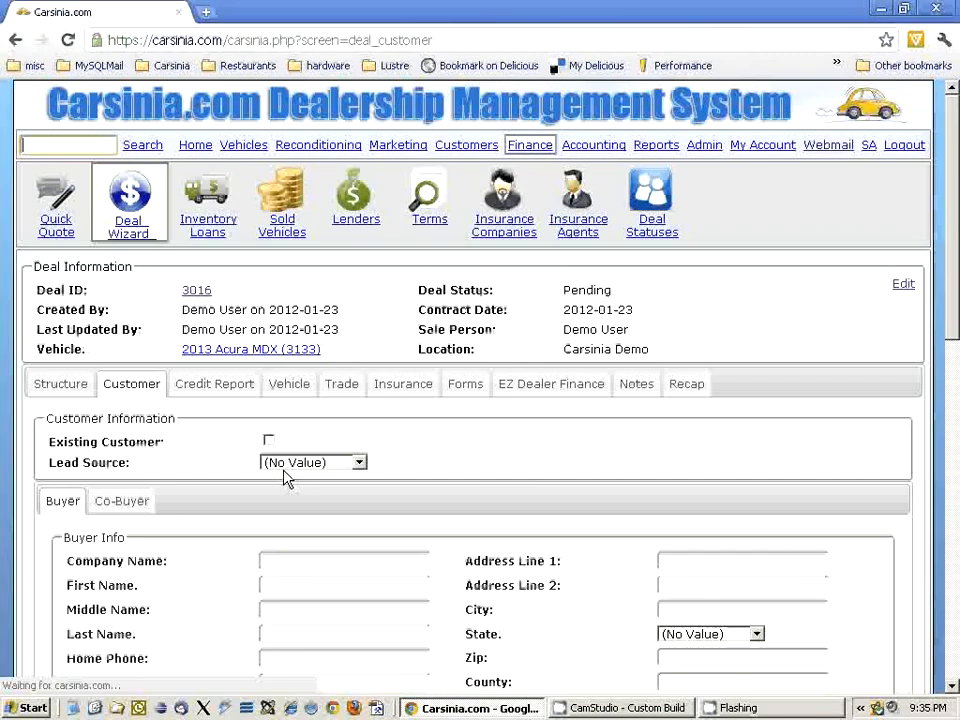
pyautogui.scroll(-2, 285, 456)
pyautogui.click(268, 256)
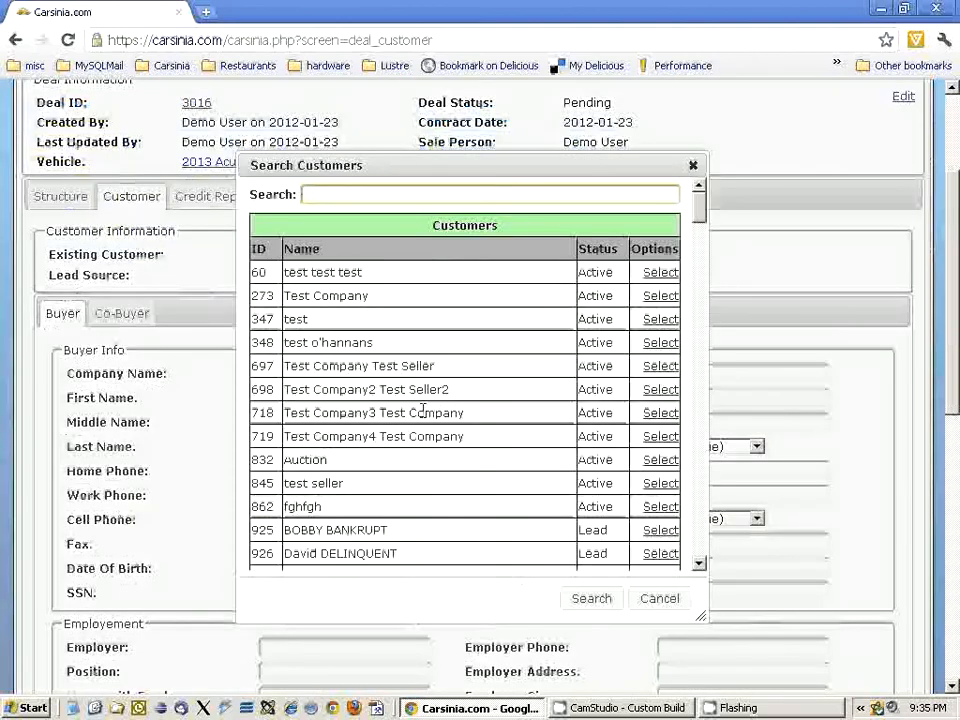
pyautogui.click(660, 414)
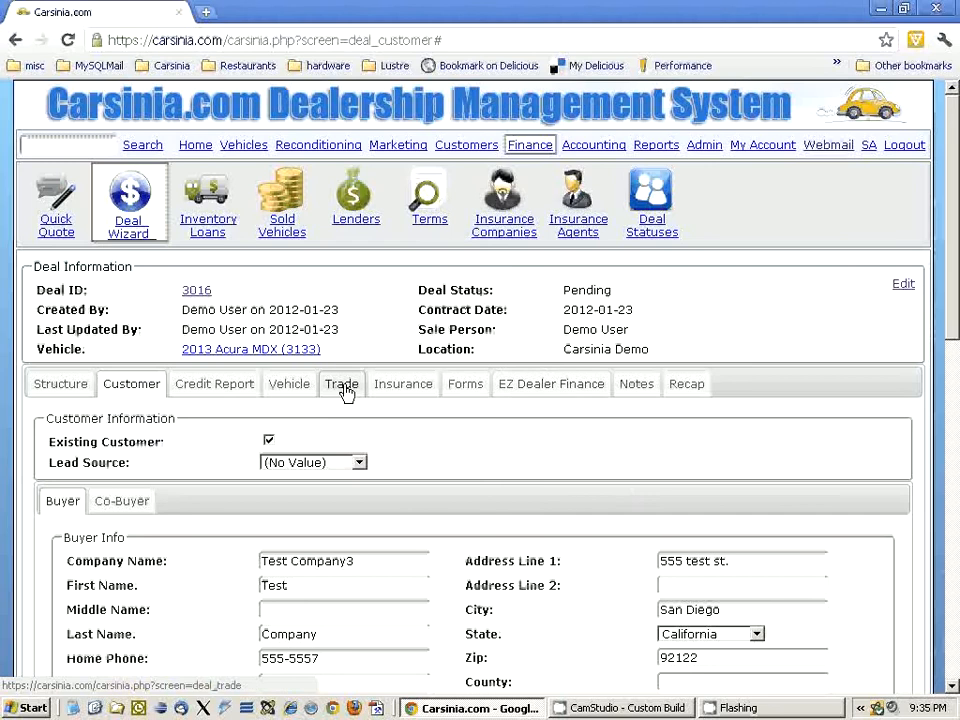
pyautogui.click(297, 390)
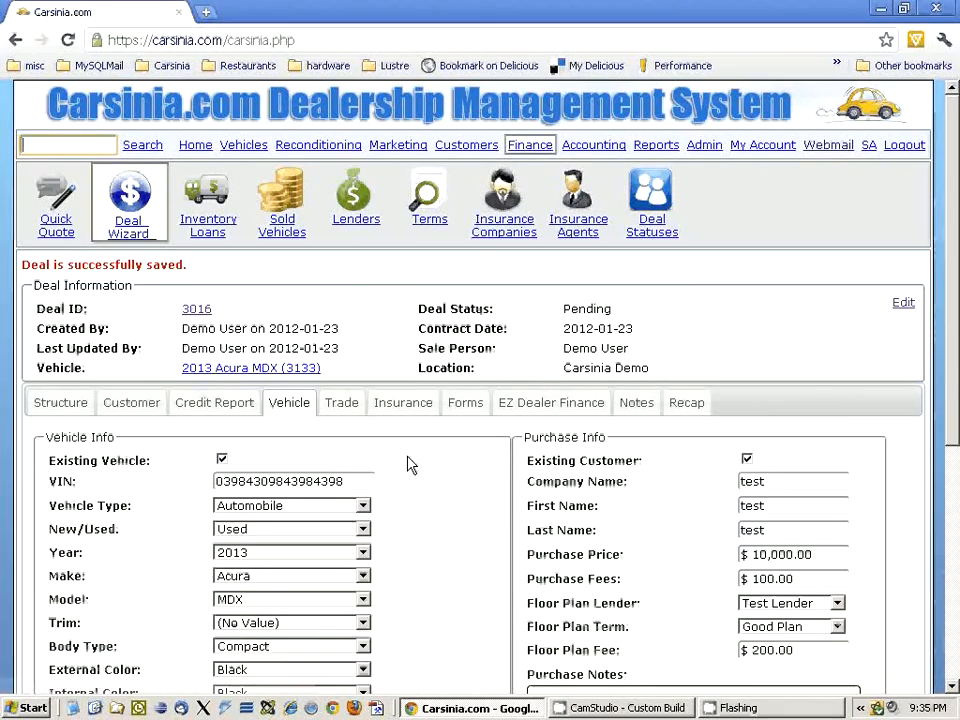
# - Try to contract the deal and sell the vehicle from the deal recap
pyautogui.scroll(-10, 665, 492)
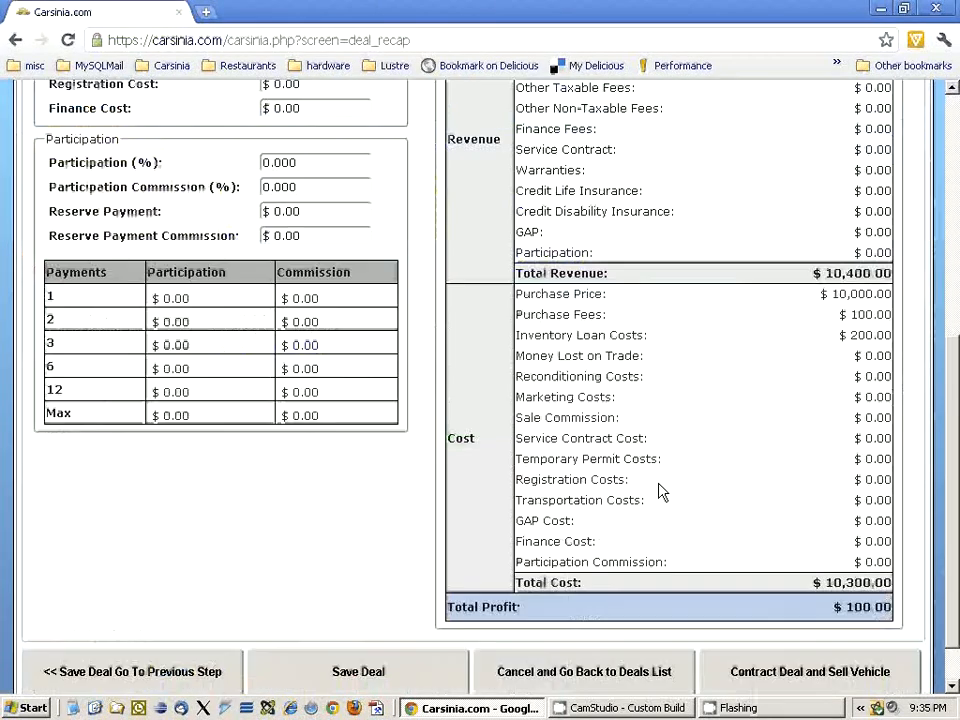
pyautogui.click(788, 617)
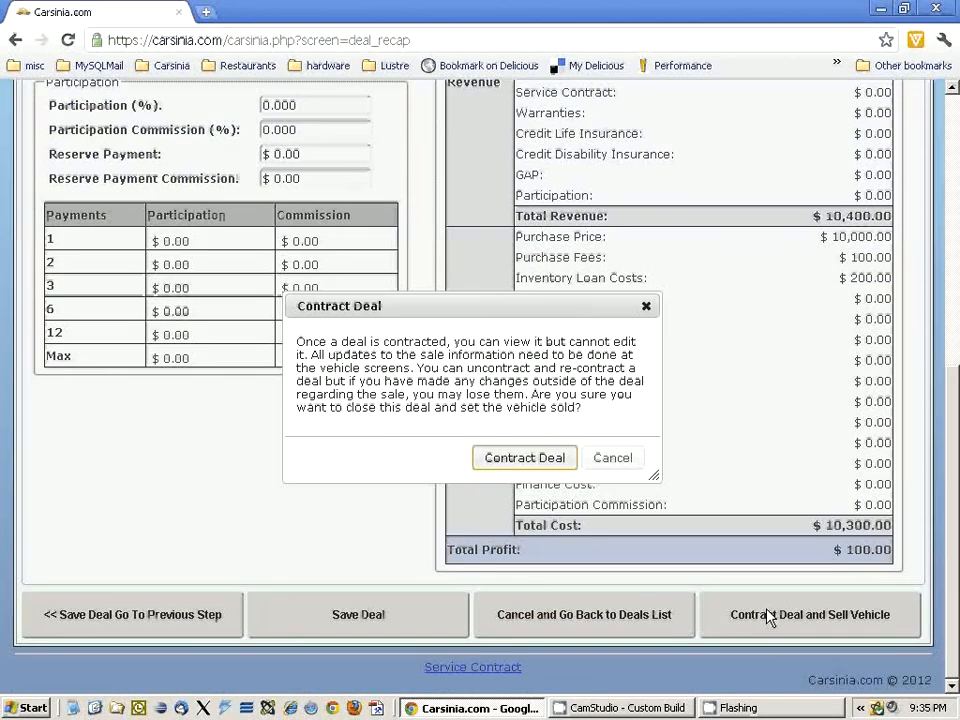
pyautogui.click(508, 457)
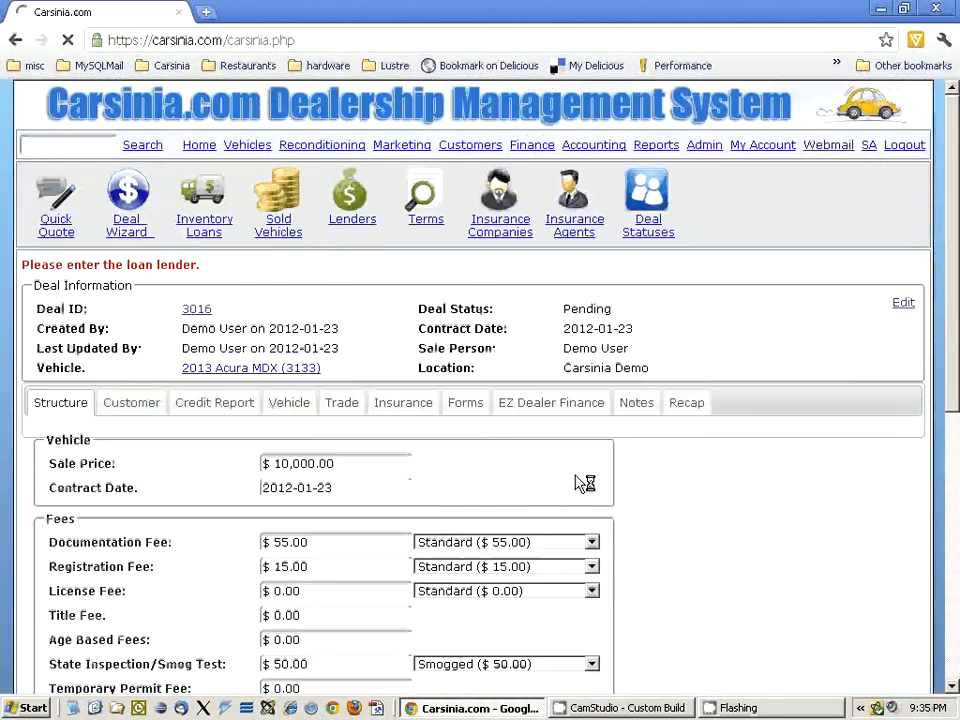
# - Set the deal's cash payment to $11,290.00, then save the deal and continue to the customer step
pyautogui.scroll(-5, 448, 444)
pyautogui.scroll(-6, 448, 444)
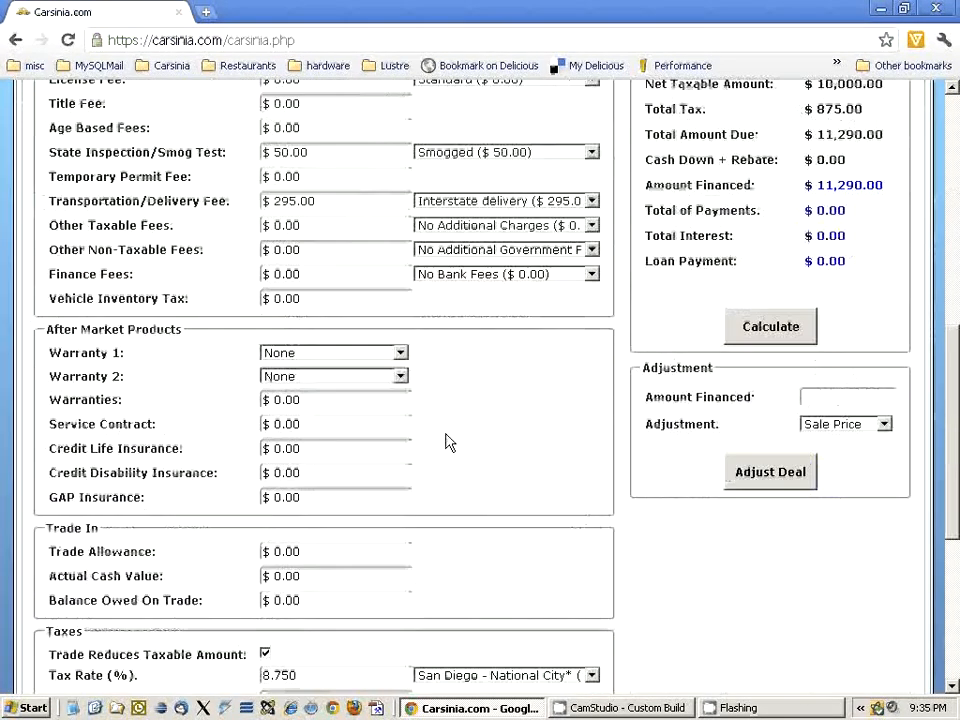
pyautogui.scroll(4, 448, 444)
pyautogui.scroll(4, 448, 444)
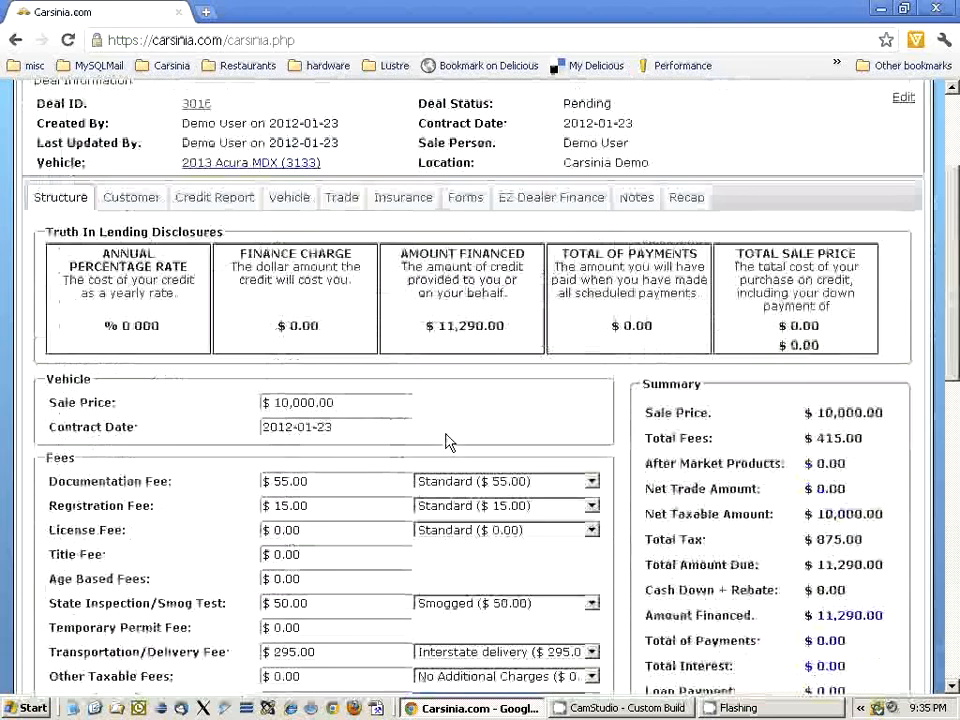
pyautogui.scroll(-3, 378, 427)
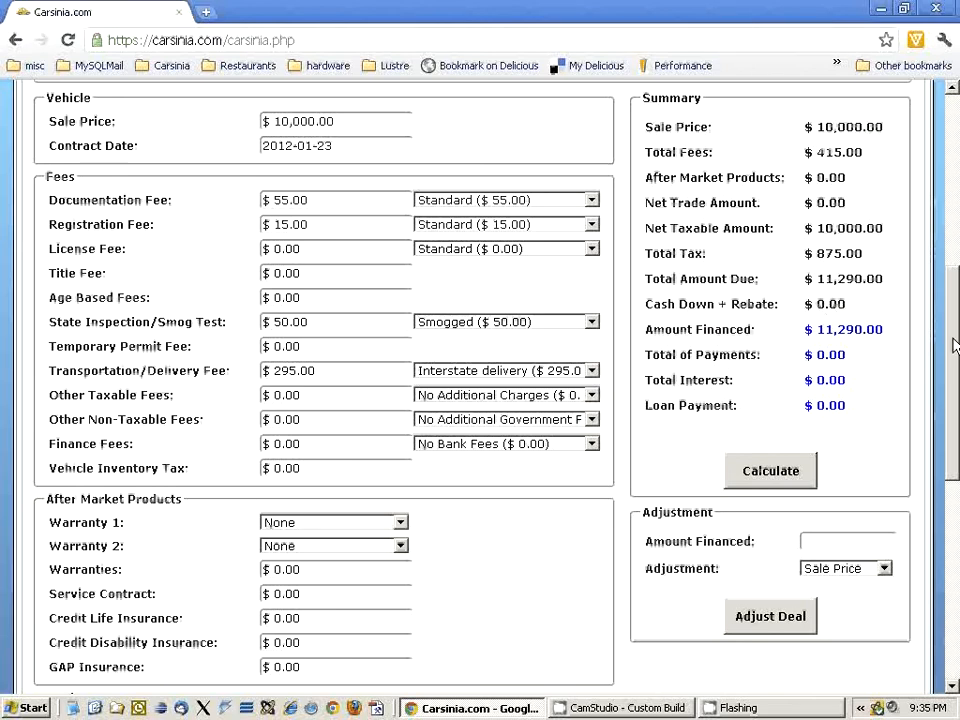
pyautogui.scroll(-1, 830, 336)
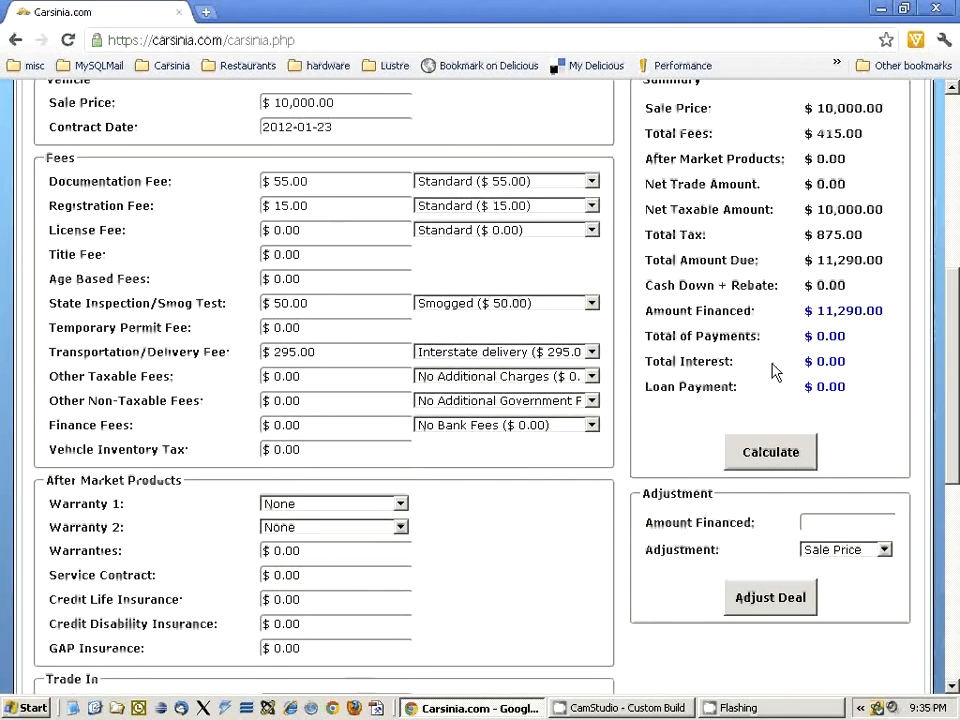
pyautogui.scroll(-5, 296, 540)
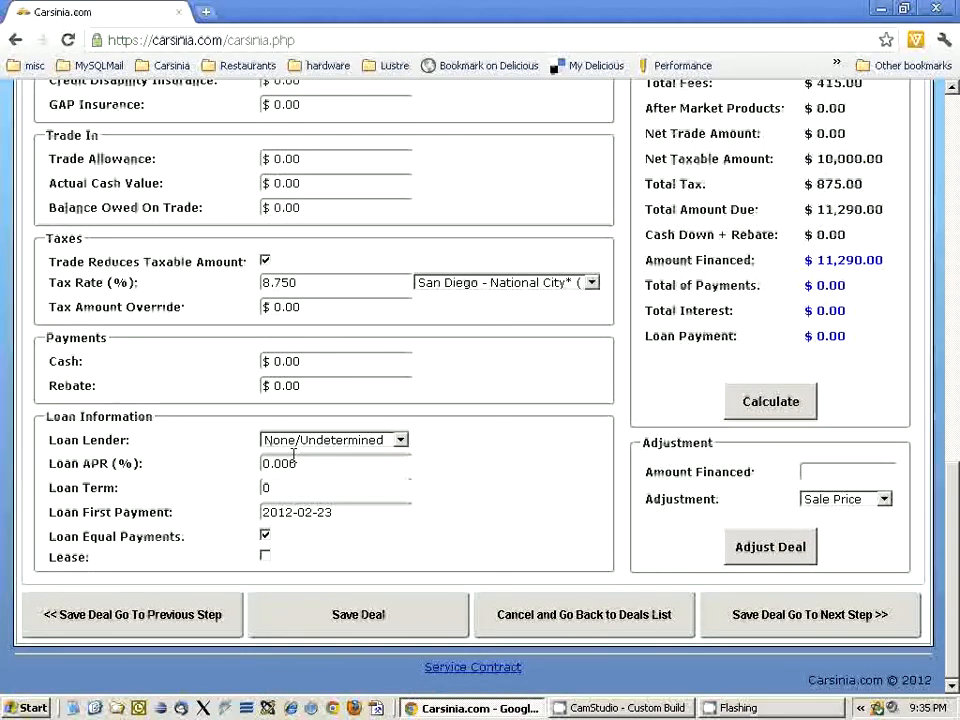
pyautogui.click(312, 360)
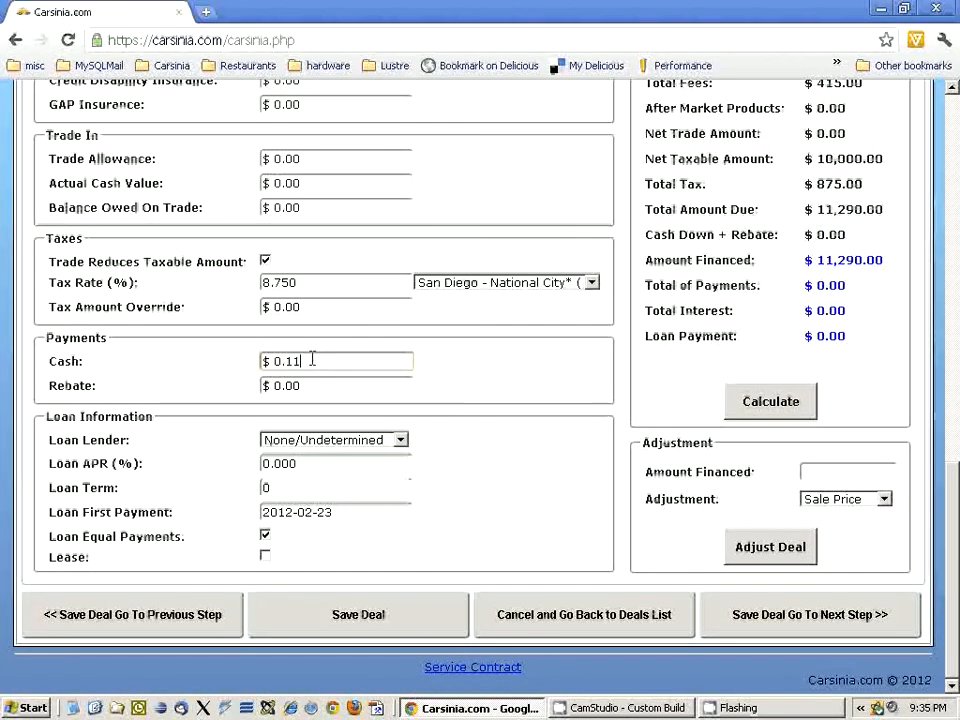
pyautogui.write('11,290.0')
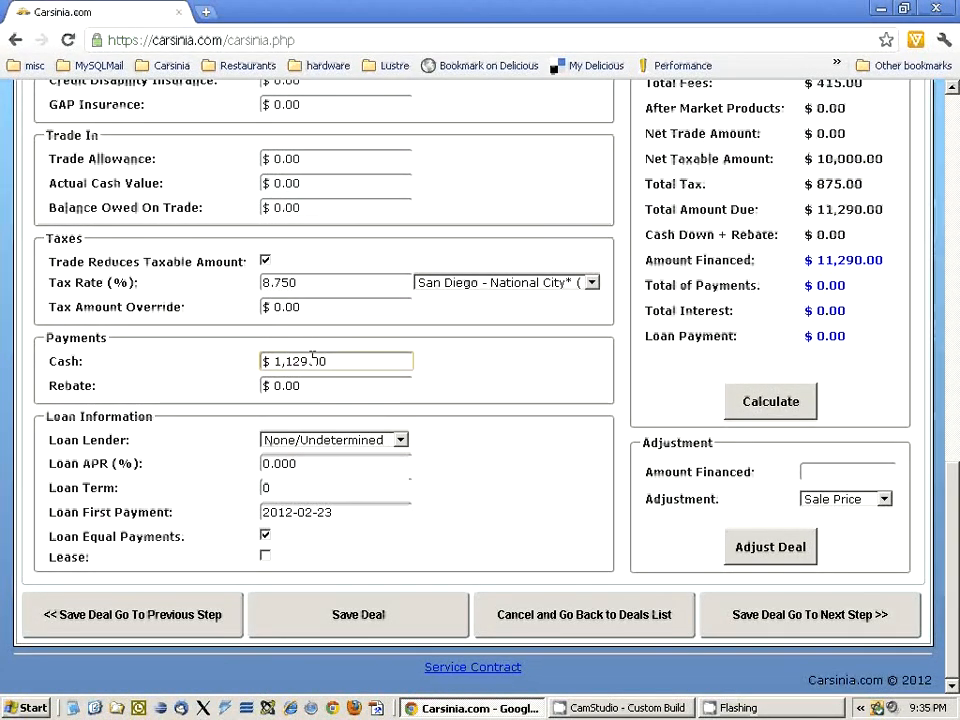
pyautogui.write('0')
pyautogui.click(784, 628)
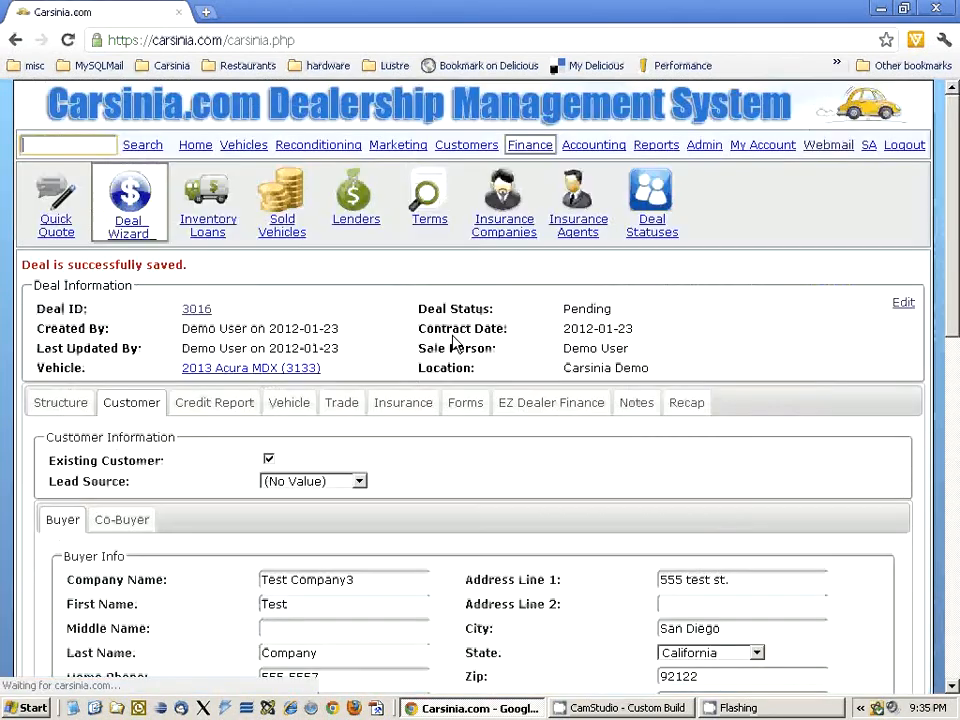
# - Contract the deal and sell the 2013 Acura MDX from the deal recap, reviewing the vehicle's sale details
pyautogui.click(702, 405)
pyautogui.scroll(-6, 604, 478)
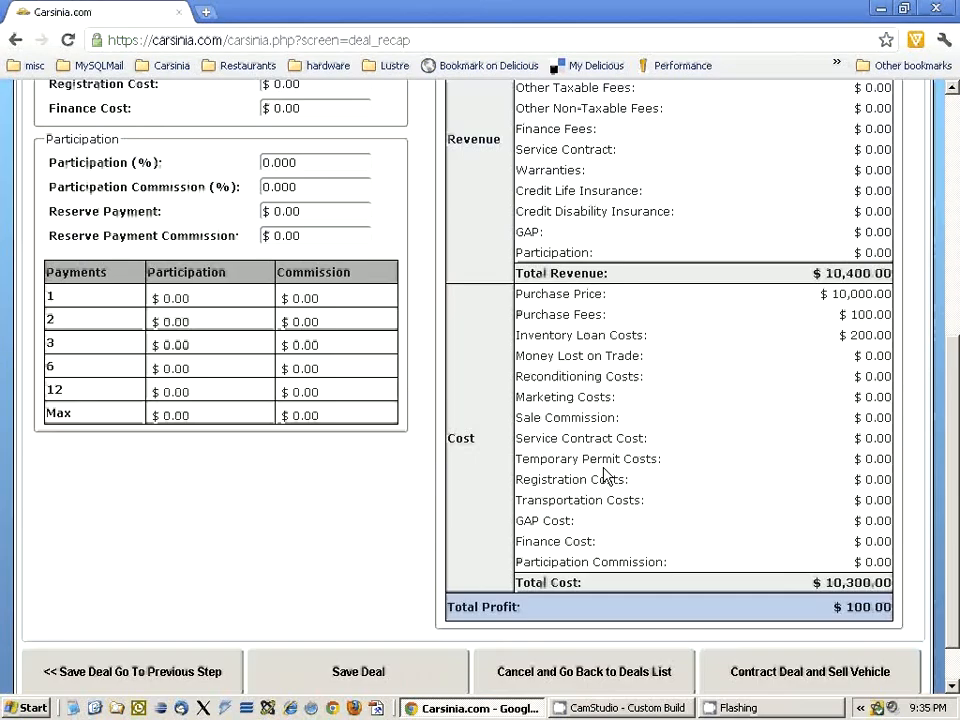
pyautogui.click(791, 622)
pyautogui.click(520, 457)
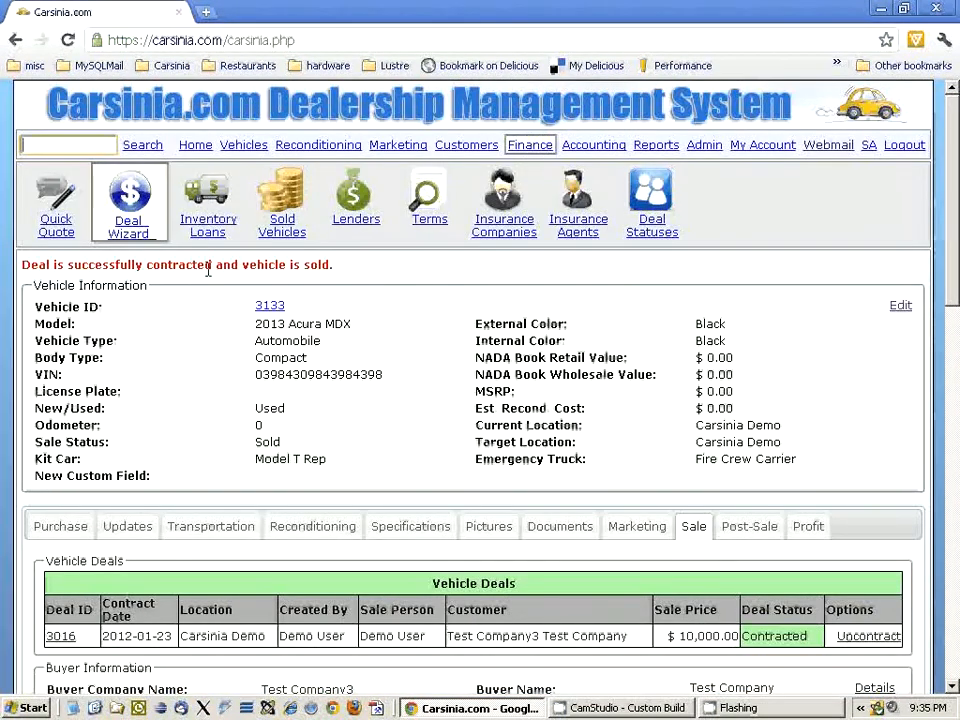
pyautogui.scroll(-4, 377, 394)
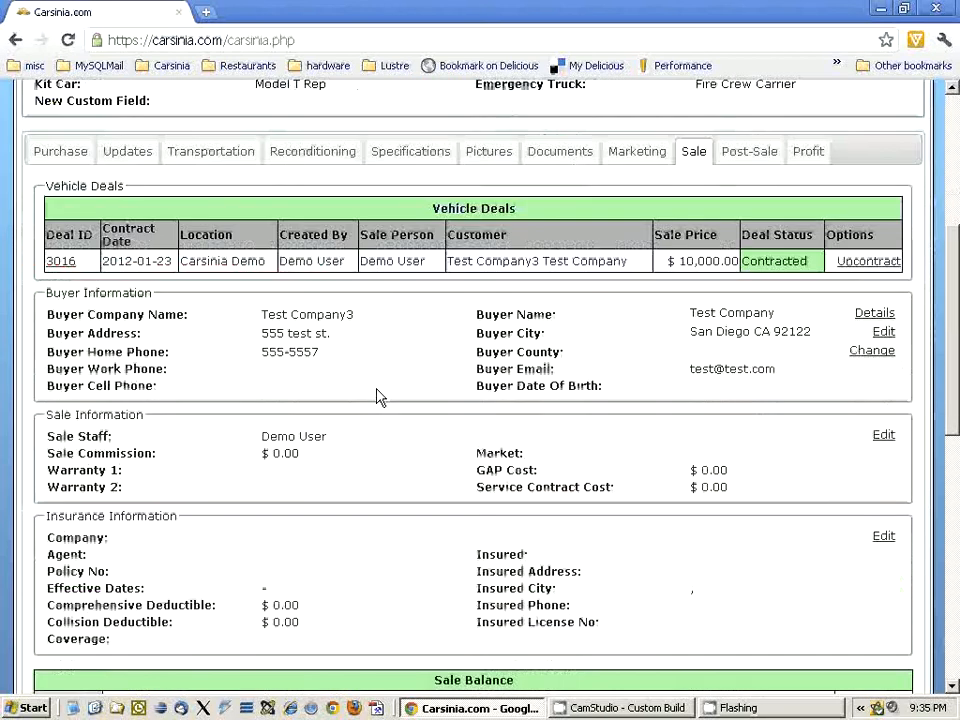
# - Add an inventory loan payment to the vehicle's purchase record with $10,100.00 principal, dated 2012-01-23, paid by check
pyautogui.scroll(1, 132, 307)
pyautogui.click(82, 247)
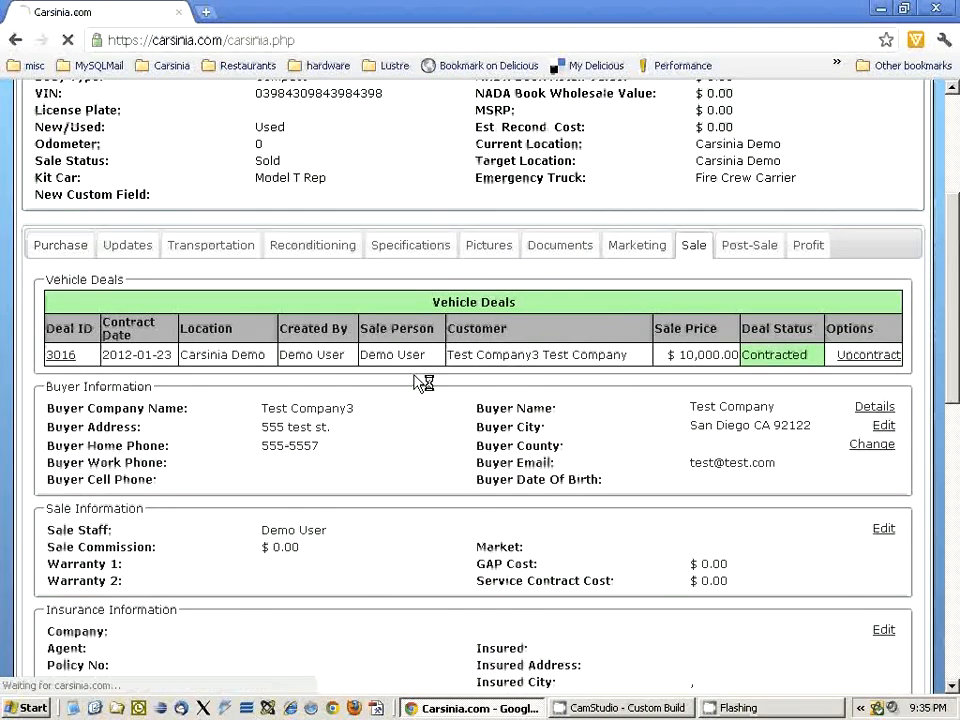
pyautogui.scroll(-2, 417, 383)
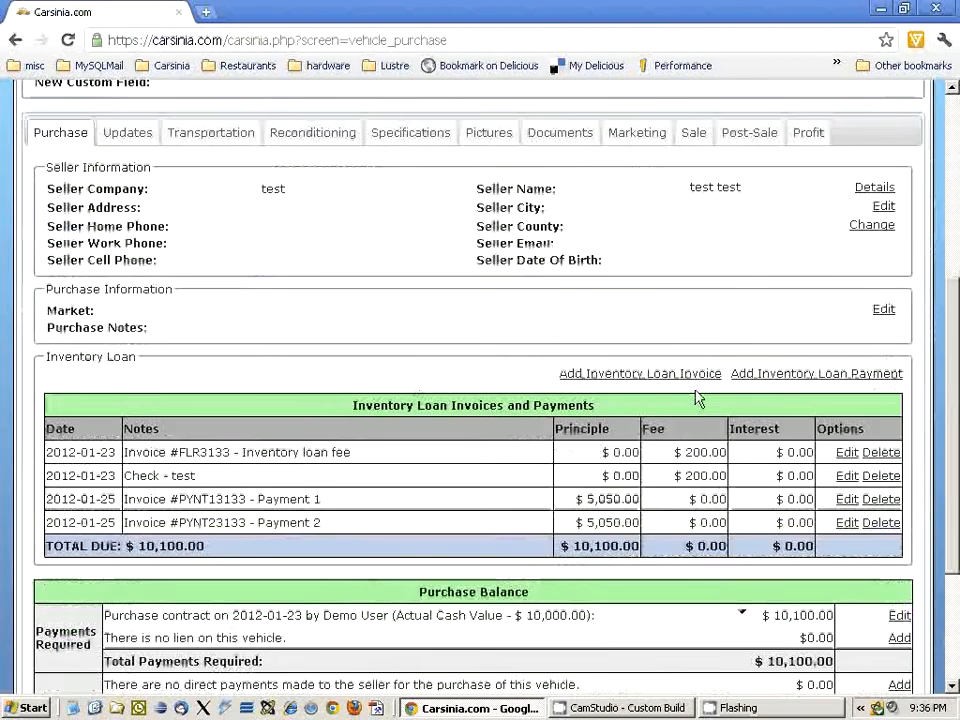
pyautogui.click(831, 377)
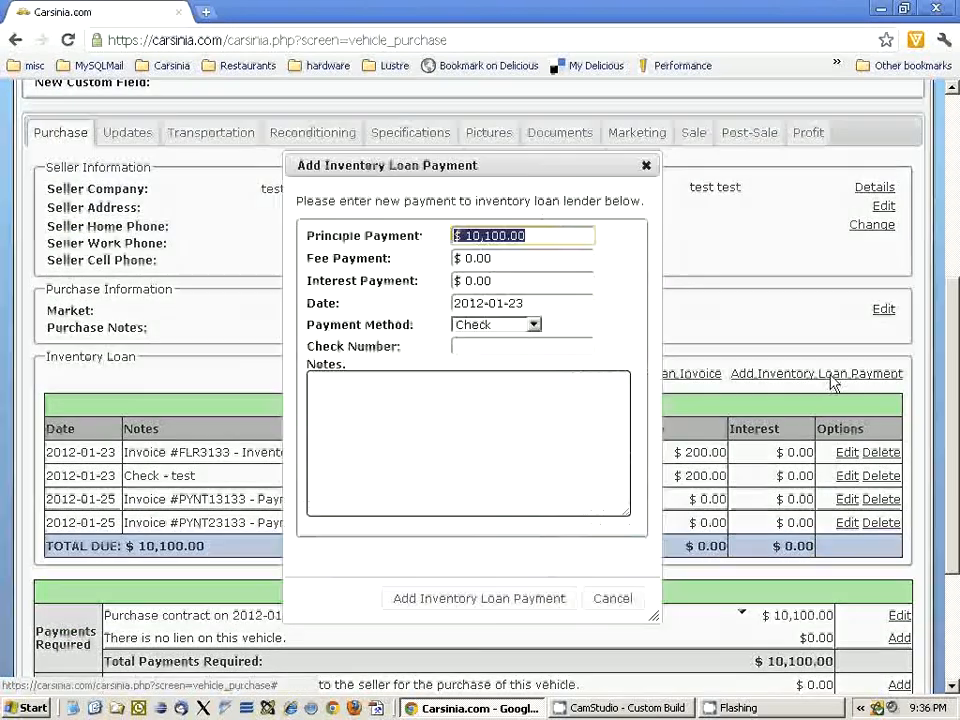
pyautogui.click(554, 236)
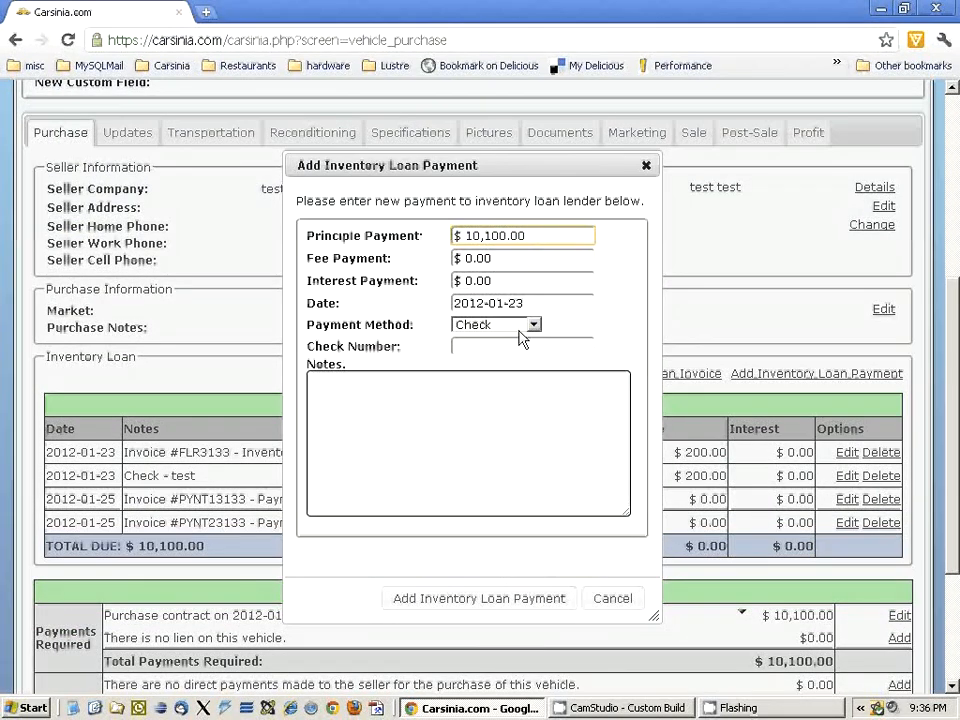
pyautogui.click(501, 598)
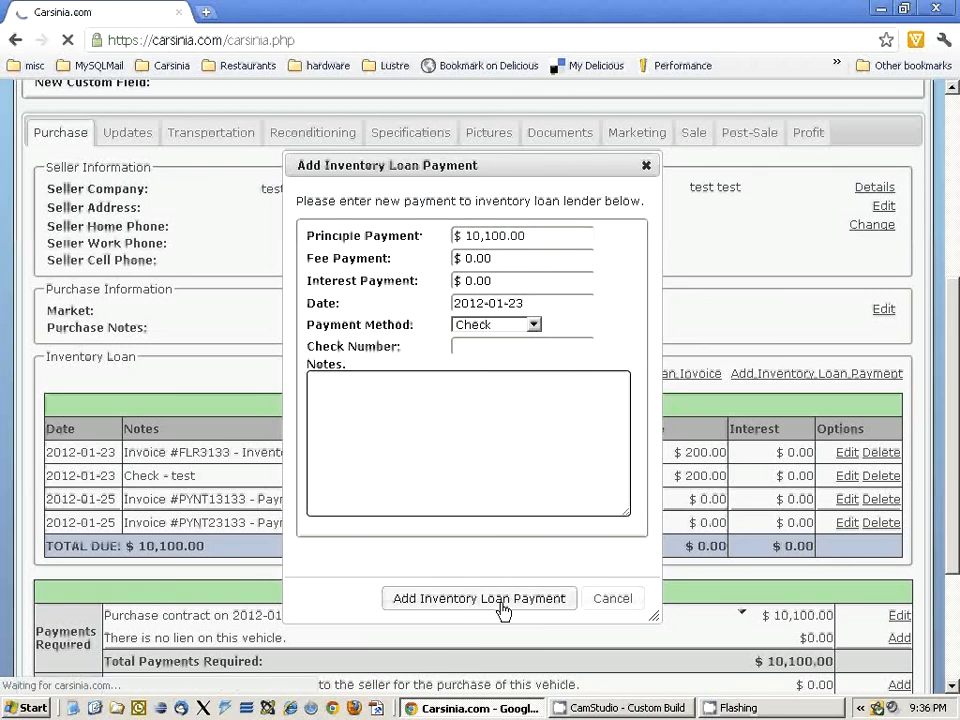
# - Check the total due in the vehicle's inventory loan invoices and payments
pyautogui.scroll(-6, 495, 590)
pyautogui.scroll(-1, 497, 597)
pyautogui.scroll(3, 497, 597)
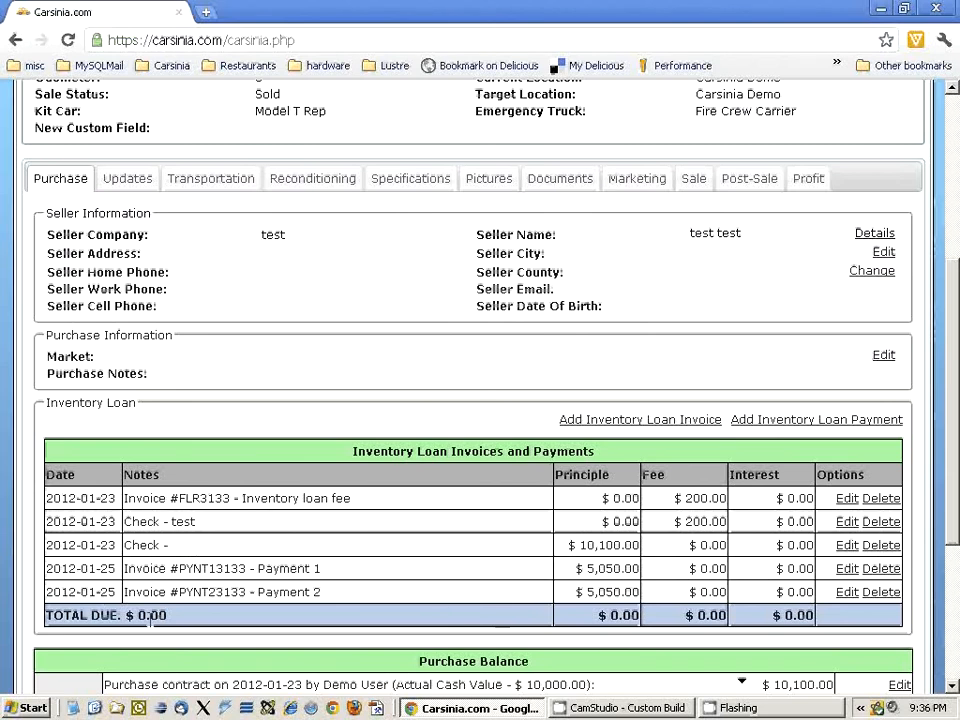
pyautogui.moveTo(171, 626); pyautogui.dragTo(112, 618)
# - Open the Finance list of inventory loans and check which vehicles still have a remaining loan amount
pyautogui.scroll(4, 300, 624)
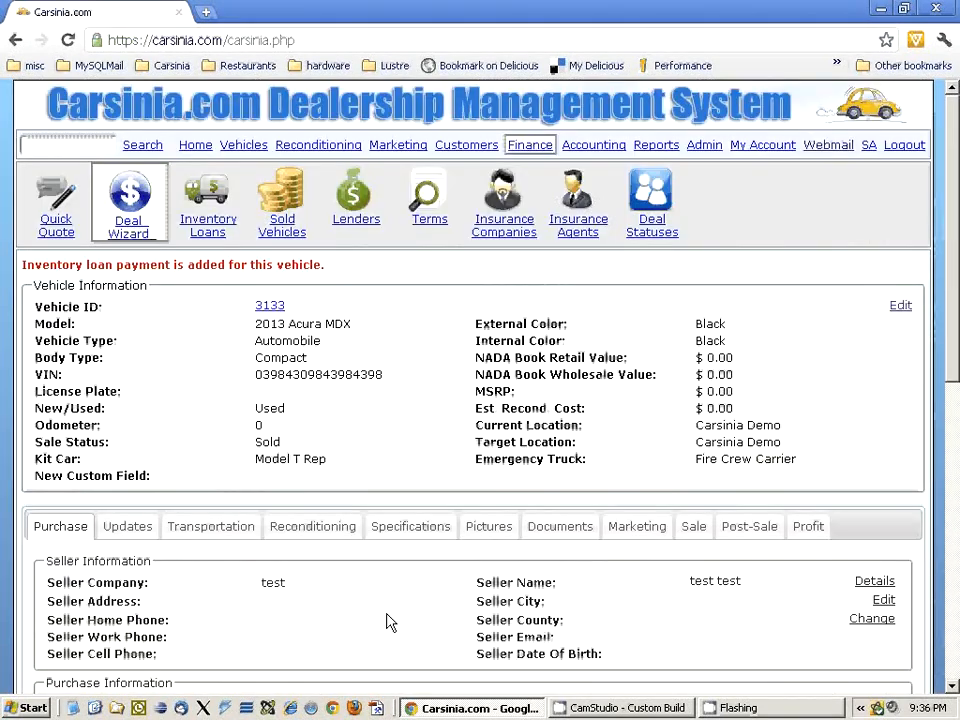
pyautogui.click(222, 220)
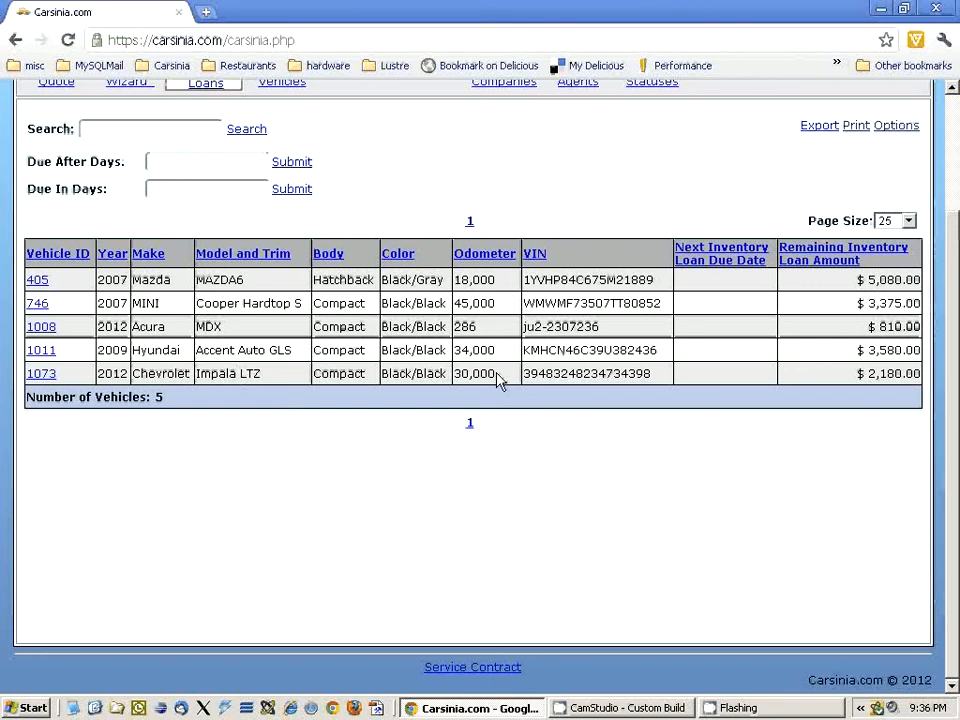
pyautogui.scroll(3, 500, 380)
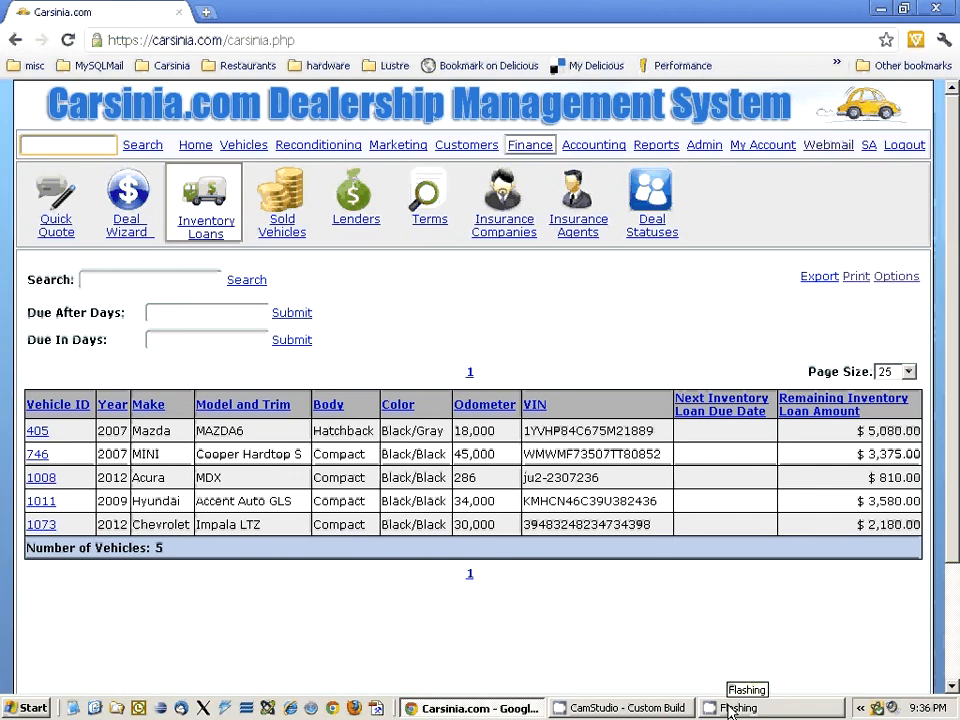
pyautogui.click(650, 708)
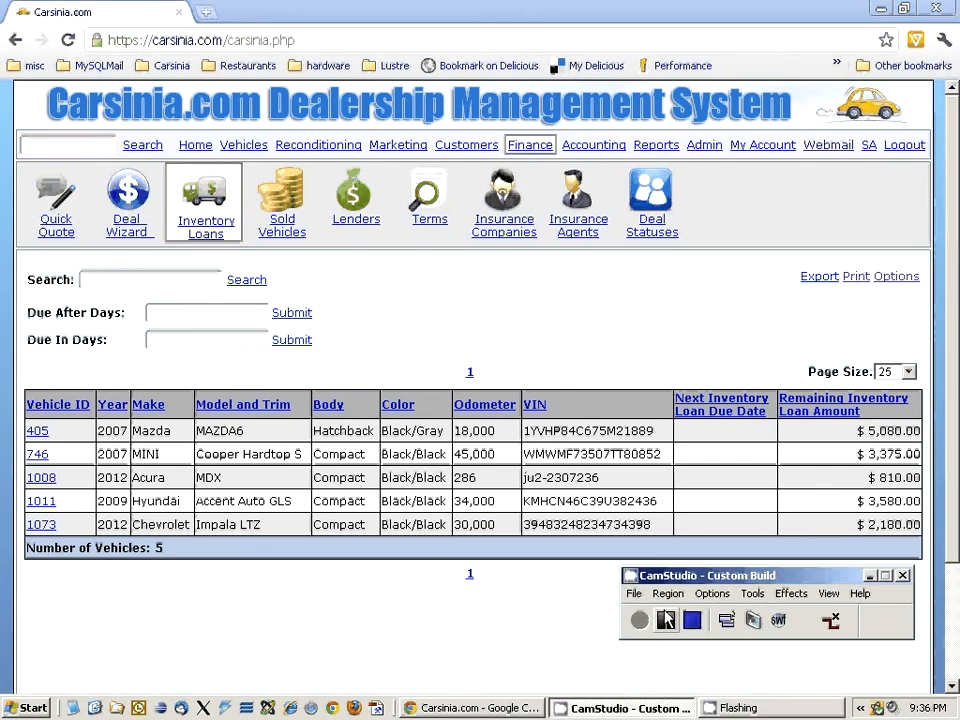